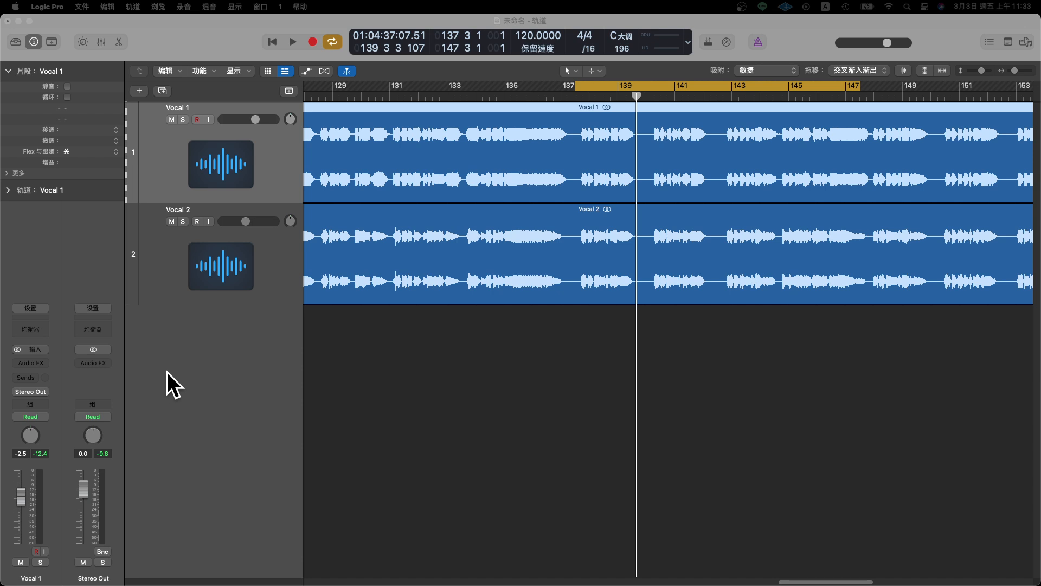
- Insert the stereo Melodyne (ARA) plug-in on the Vocal 1 track, view its note editor, and close the window
{"action": "left_click", "coordinate": [39, 363]}
{"action": "left_click", "coordinate": [39, 364]}
{"action": "left_click", "coordinate": [41, 364]}
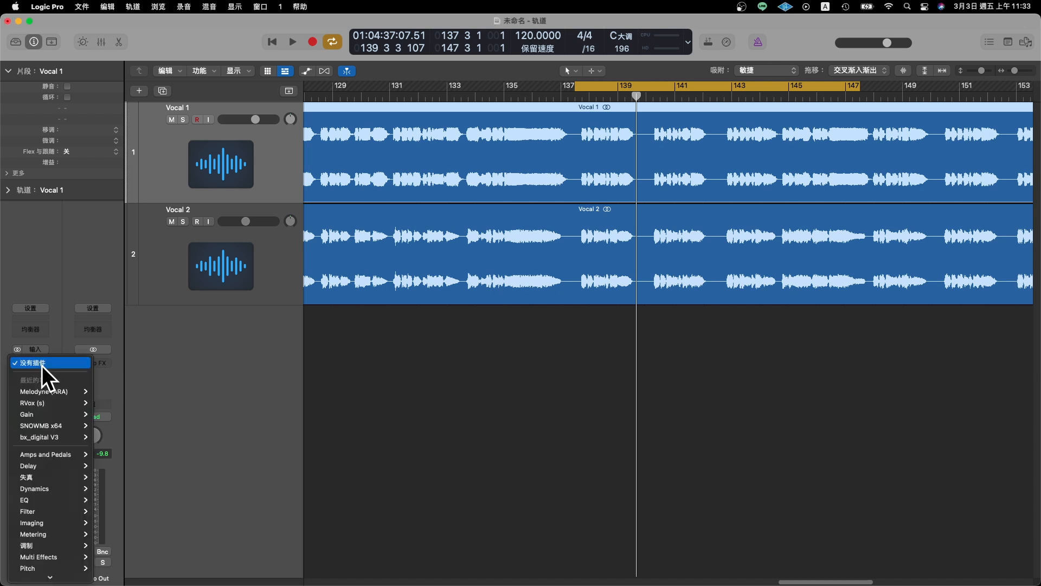
{"action": "mouse_move", "coordinate": [52, 390]}
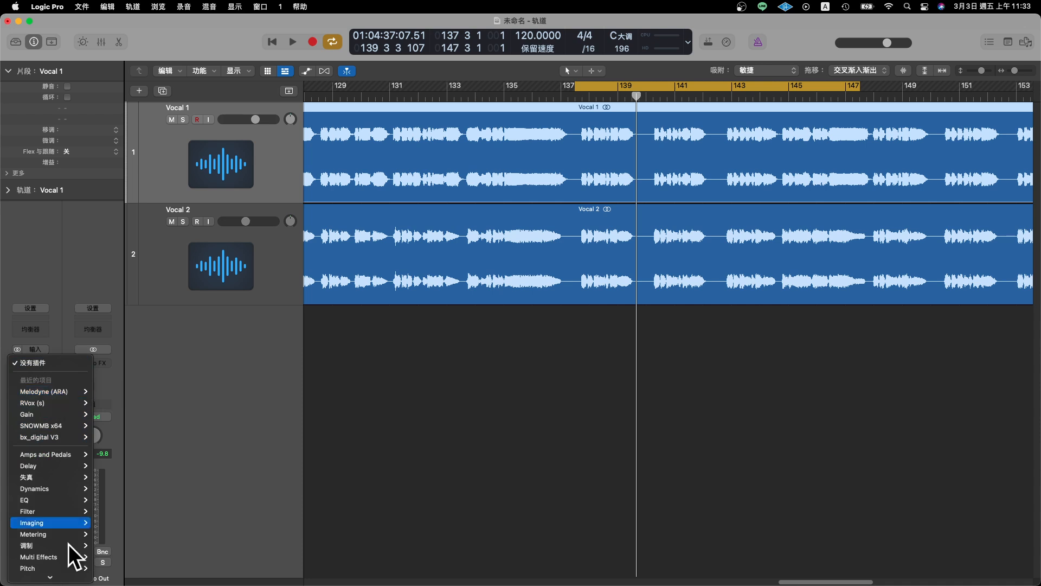
{"action": "mouse_move", "coordinate": [76, 573]}
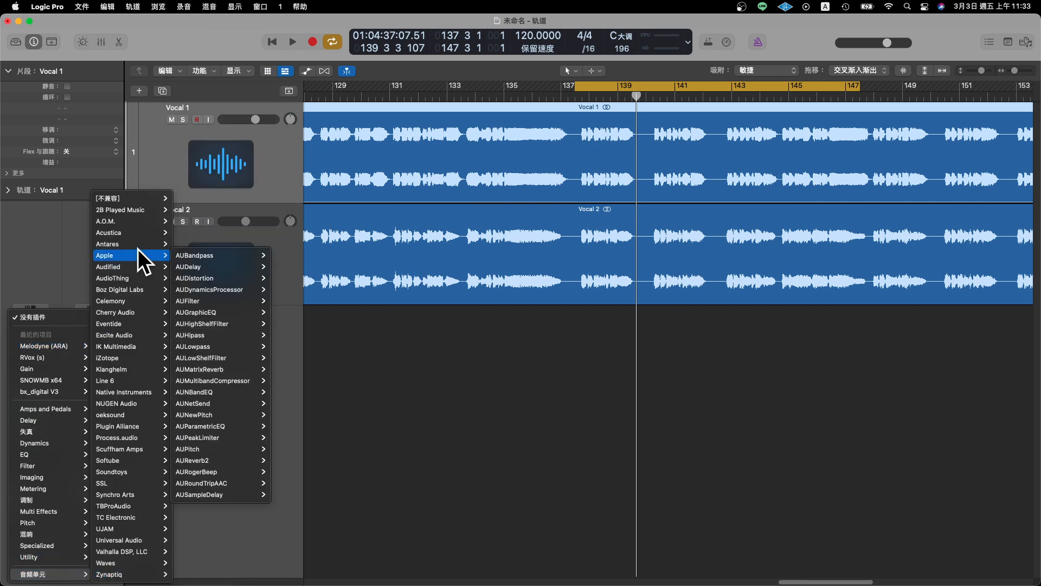
{"action": "mouse_move", "coordinate": [128, 304]}
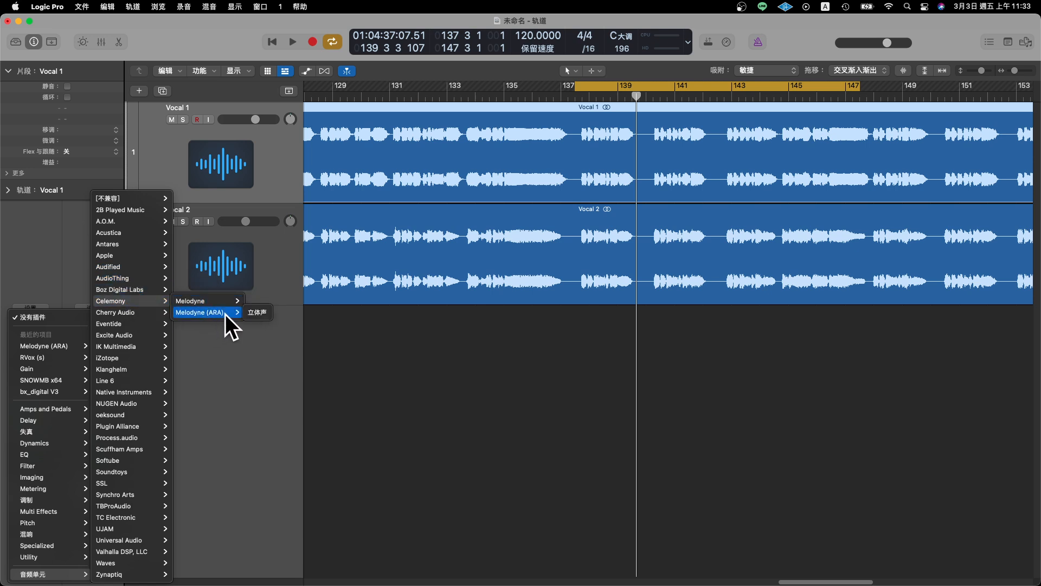
{"action": "mouse_move", "coordinate": [206, 301]}
{"action": "left_click", "coordinate": [201, 315]}
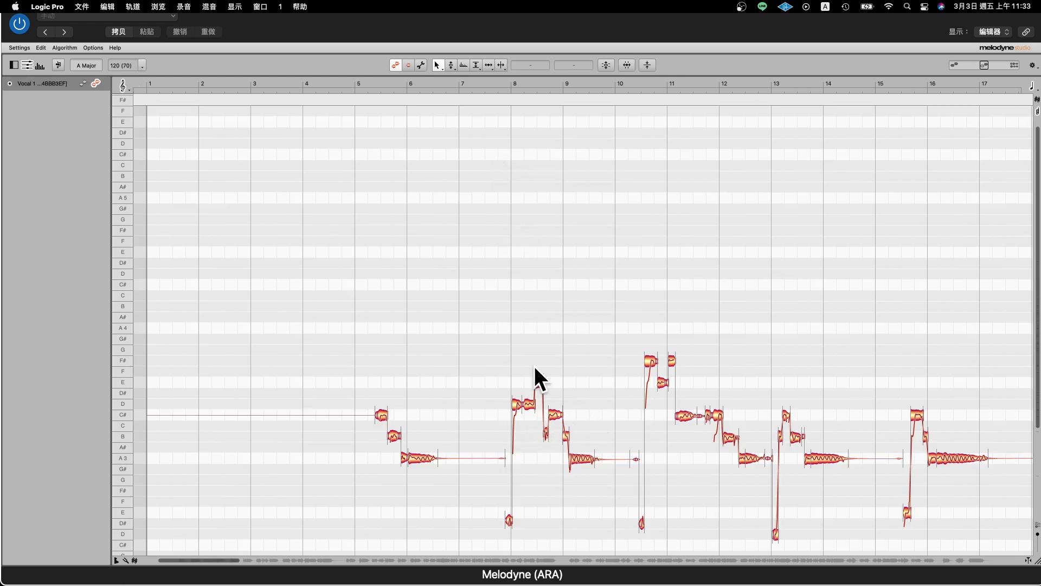
{"action": "left_click_drag", "start_coordinate": [278, 26], "coordinate": [339, 116]}
{"action": "left_click", "coordinate": [69, 91]}
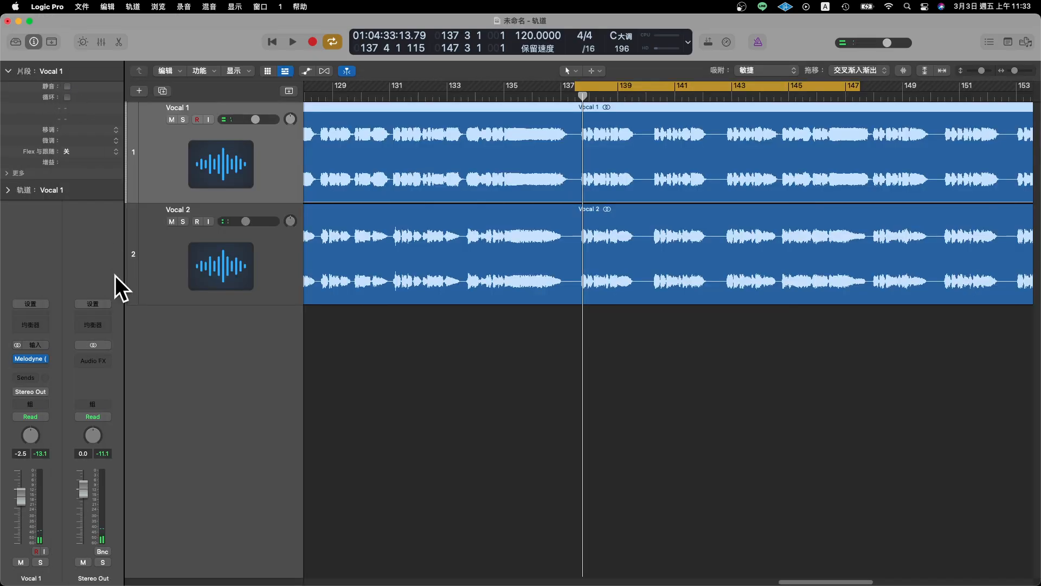
- Replace Melodyne (ARA) on the Vocal 1 track with the standard Celemony Melodyne plug-in
{"action": "left_click", "coordinate": [43, 359]}
{"action": "left_click", "coordinate": [73, 321]}
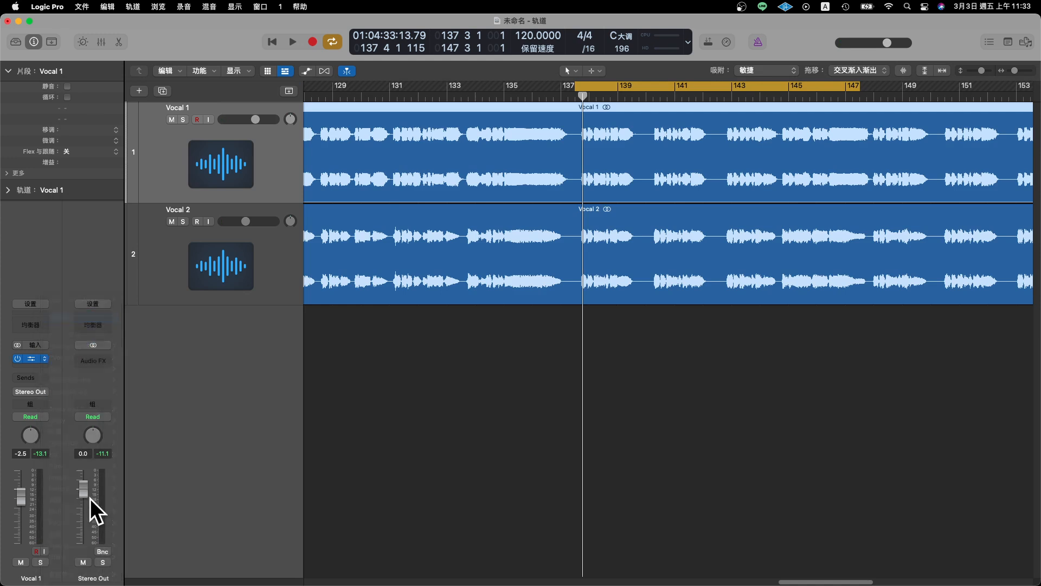
{"action": "left_click", "coordinate": [45, 366]}
{"action": "mouse_move", "coordinate": [25, 574]}
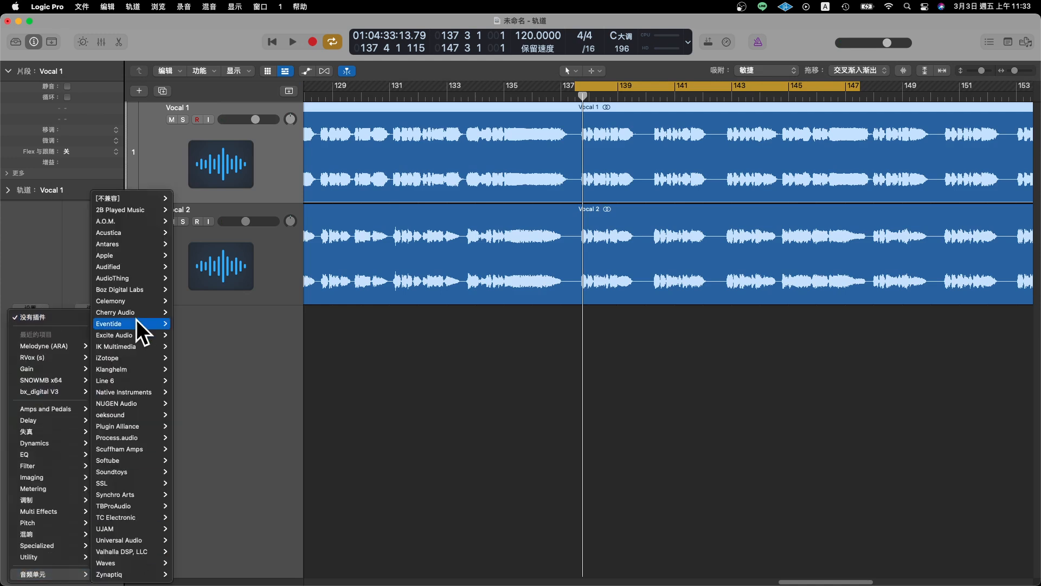
{"action": "left_click", "coordinate": [195, 300]}
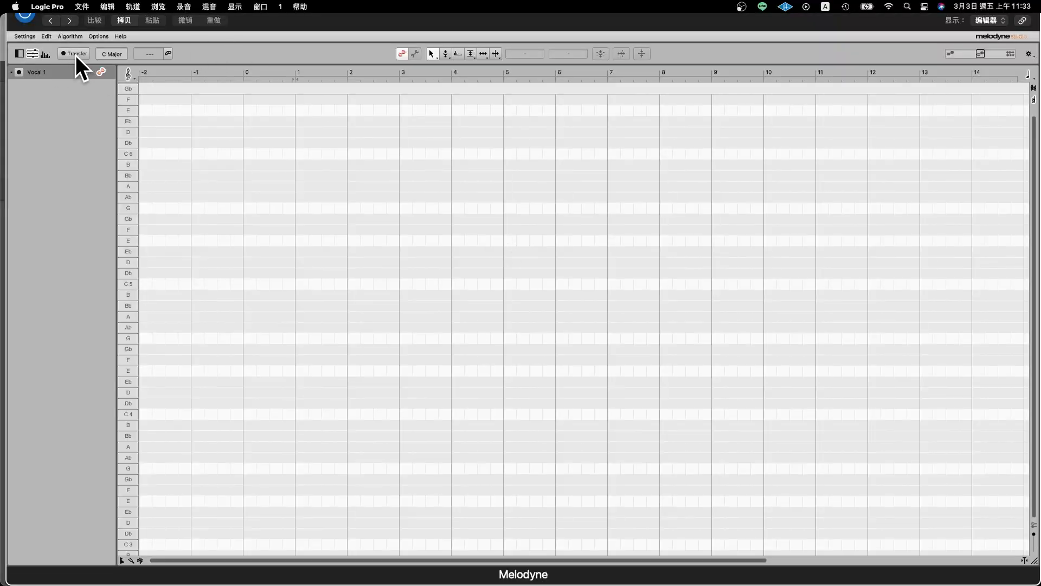
- Transfer a short passage of Vocal 1 around bar 138 into Melodyne during playback, then close the plug-in window
{"action": "left_click", "coordinate": [75, 53]}
{"action": "left_click_drag", "start_coordinate": [347, 25], "coordinate": [410, 200]}
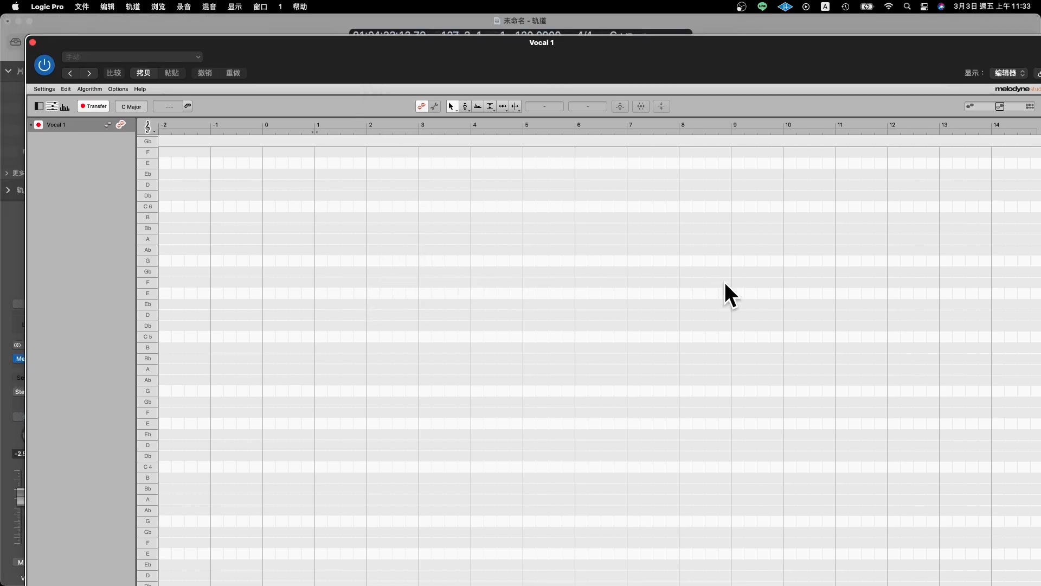
{"action": "left_click", "coordinate": [85, 105]}
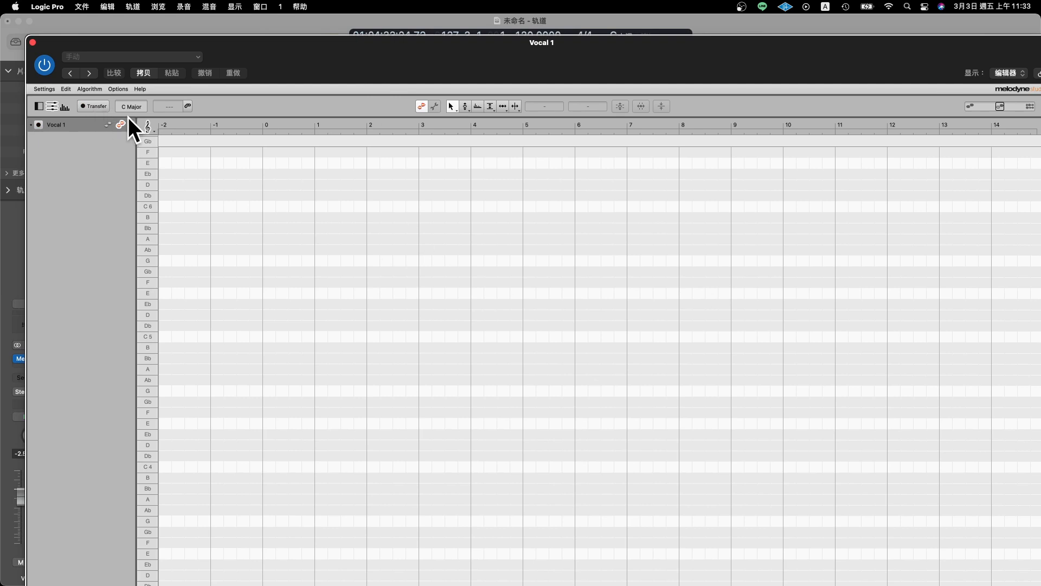
{"action": "left_click", "coordinate": [91, 105]}
{"action": "key", "text": "space"}
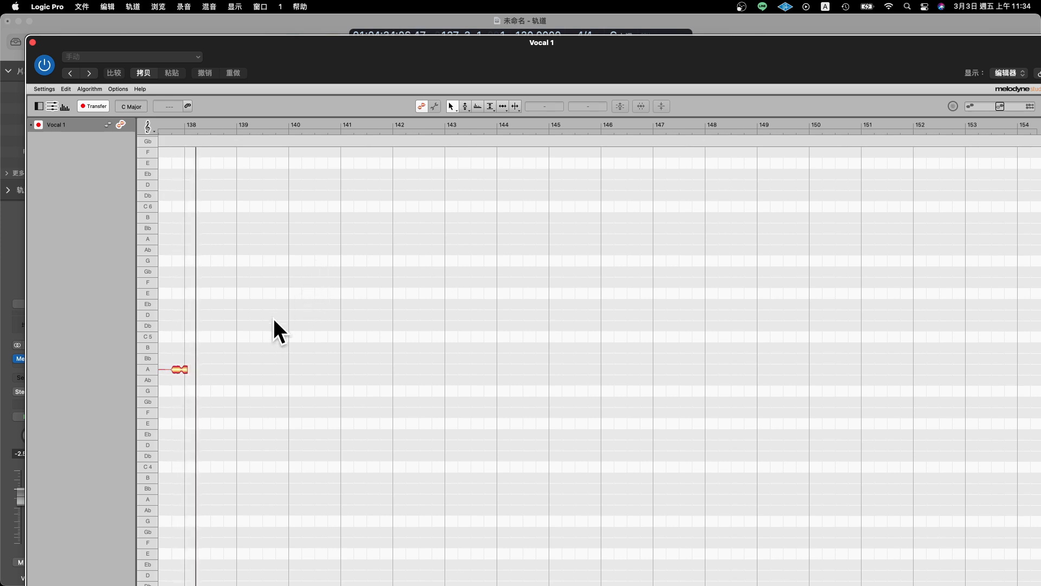
{"action": "key", "text": "space"}
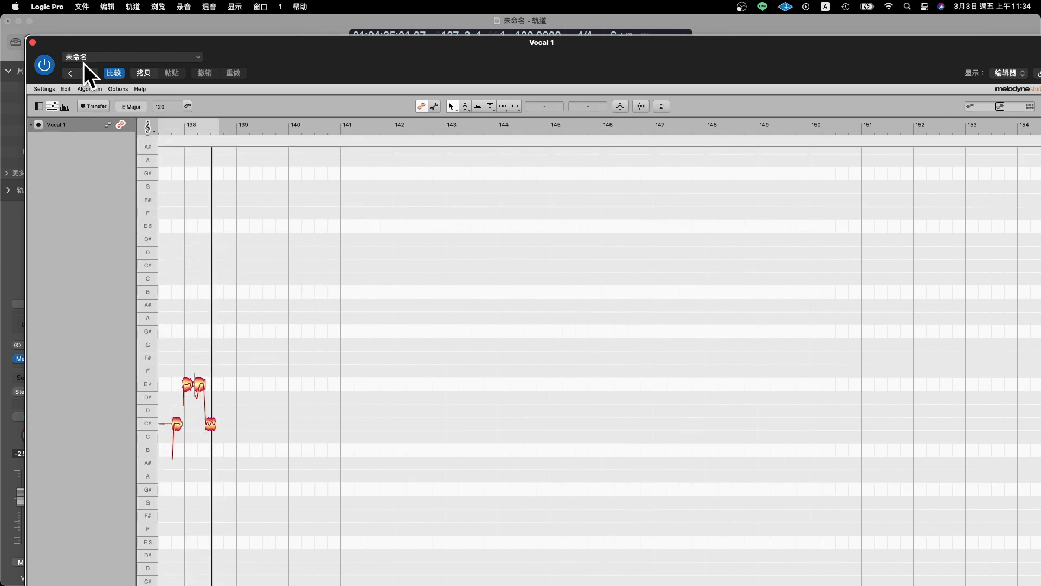
{"action": "left_click", "coordinate": [32, 42]}
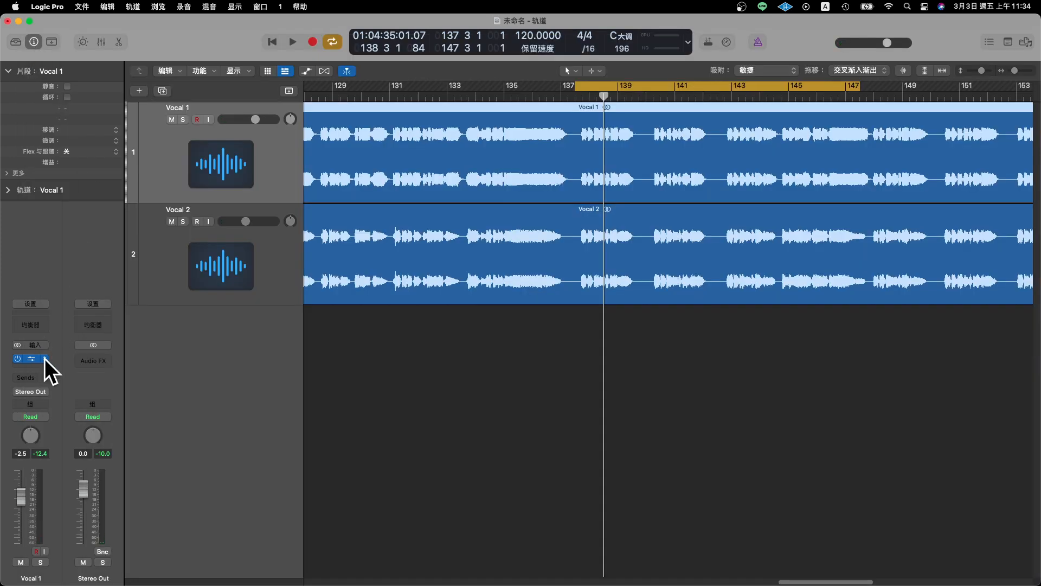
- Remove the standard Melodyne from Vocal 1, insert Melodyne (ARA) instead, and close its window
{"action": "left_click", "coordinate": [44, 359]}
{"action": "left_click", "coordinate": [73, 317]}
{"action": "left_click", "coordinate": [43, 363]}
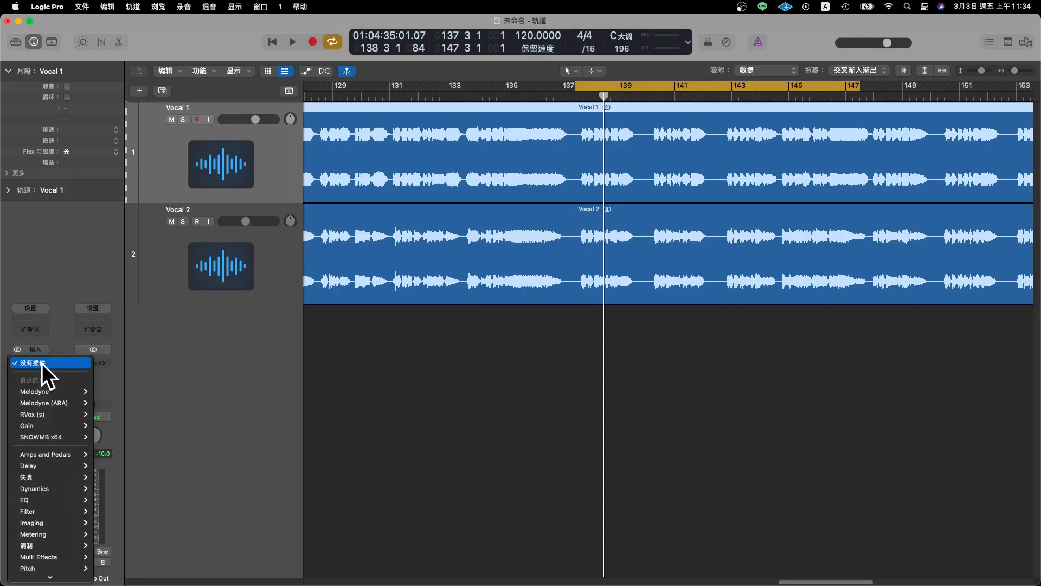
{"action": "left_click", "coordinate": [328, 295]}
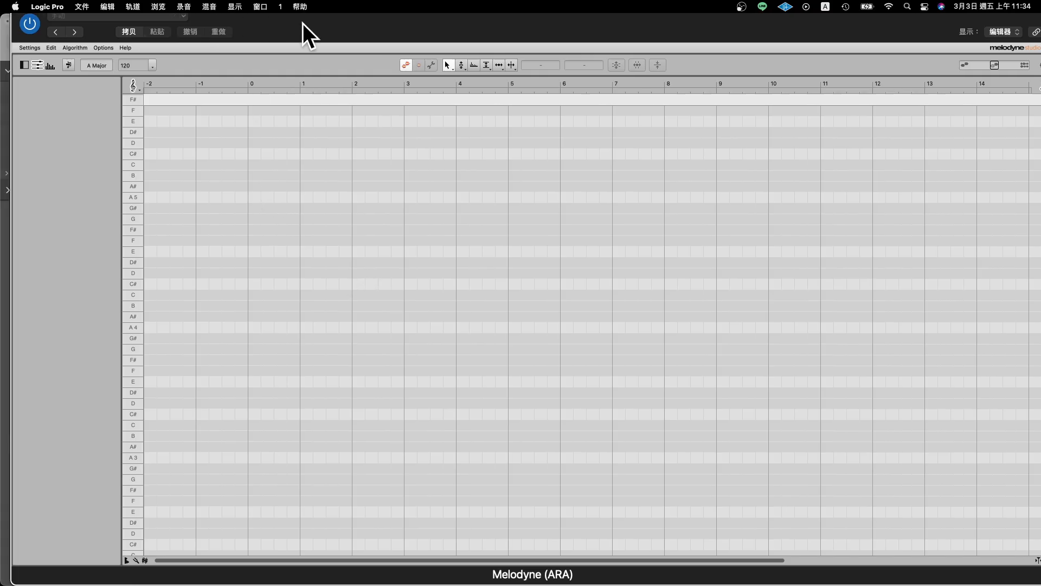
{"action": "left_click_drag", "start_coordinate": [302, 23], "coordinate": [428, 99]}
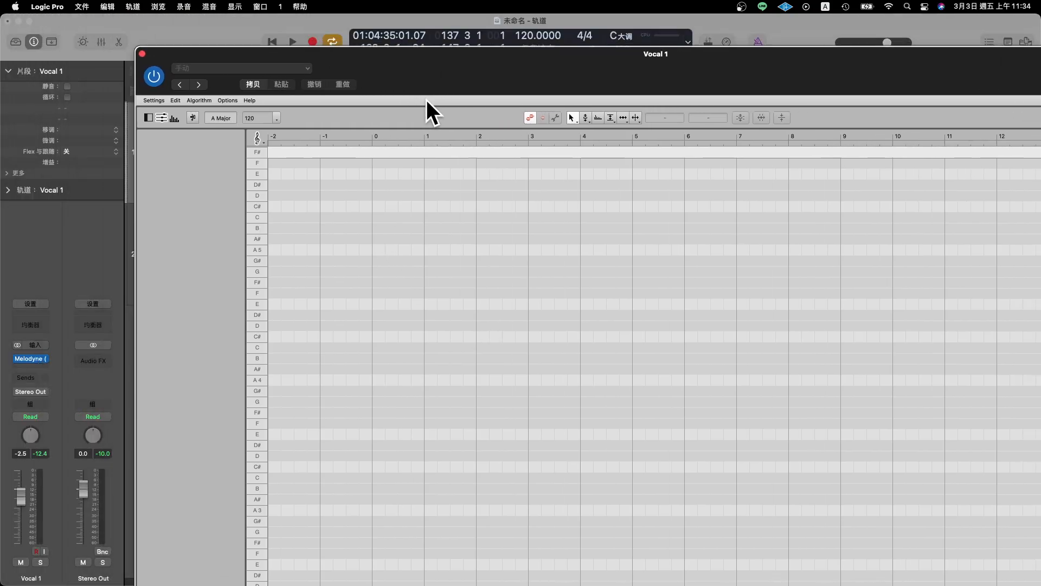
{"action": "left_click_drag", "start_coordinate": [200, 54], "coordinate": [273, 54]}
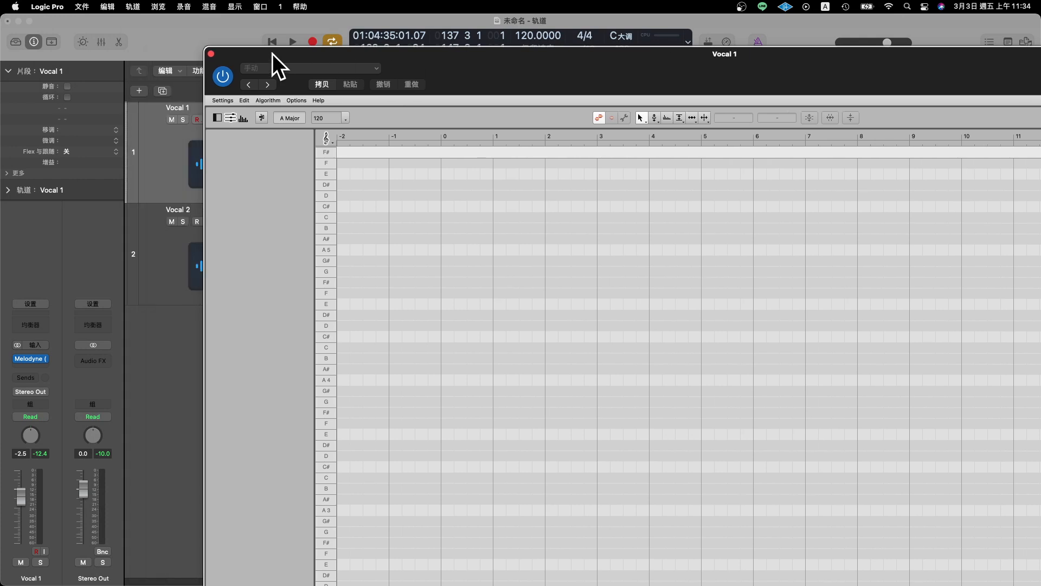
{"action": "left_click", "coordinate": [211, 54]}
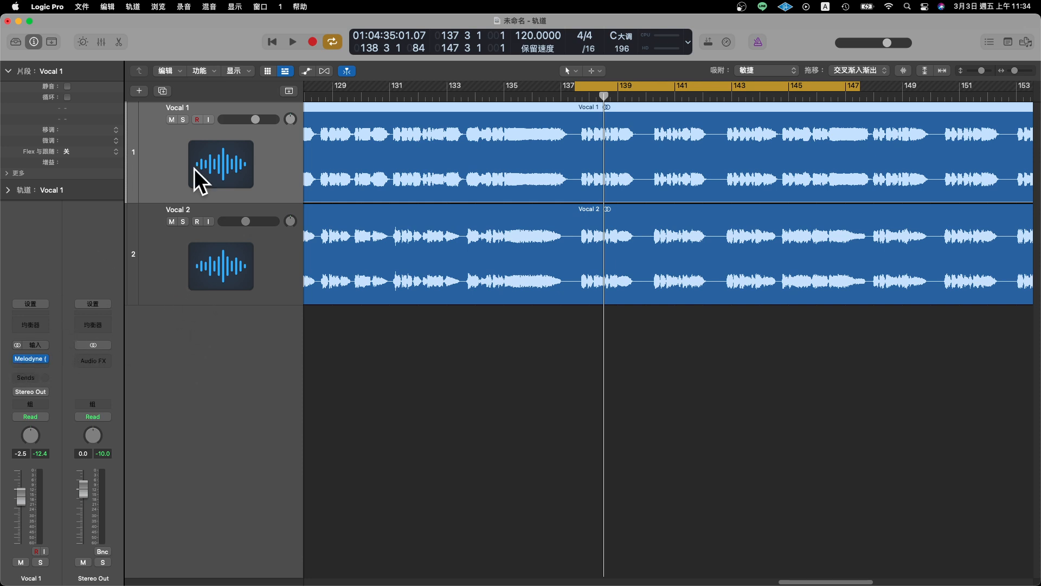
- Insert Melodyne (ARA) on the Vocal 2 track and close its window
{"action": "left_click", "coordinate": [161, 258]}
{"action": "left_click", "coordinate": [44, 360]}
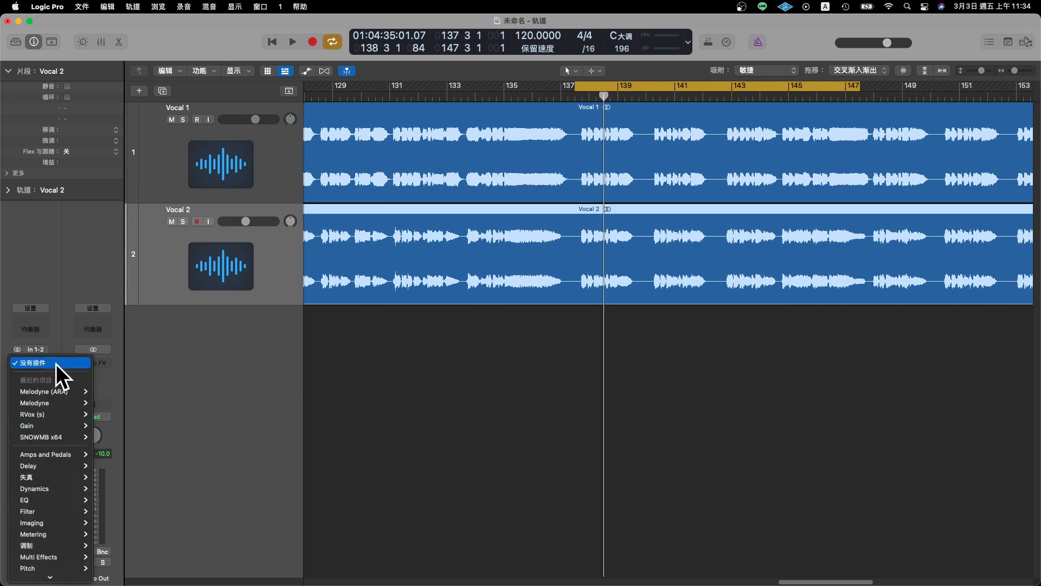
{"action": "left_click", "coordinate": [42, 393]}
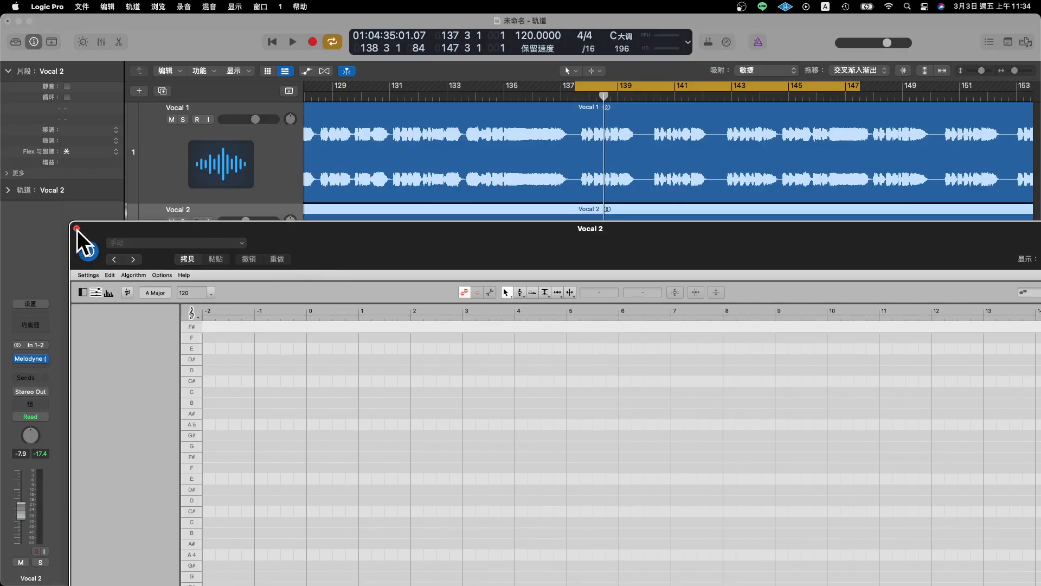
{"action": "left_click", "coordinate": [74, 232]}
- Reopen the Melodyne (ARA) editor of the Vocal 1 track with the track list displayed
{"action": "left_click", "coordinate": [165, 181]}
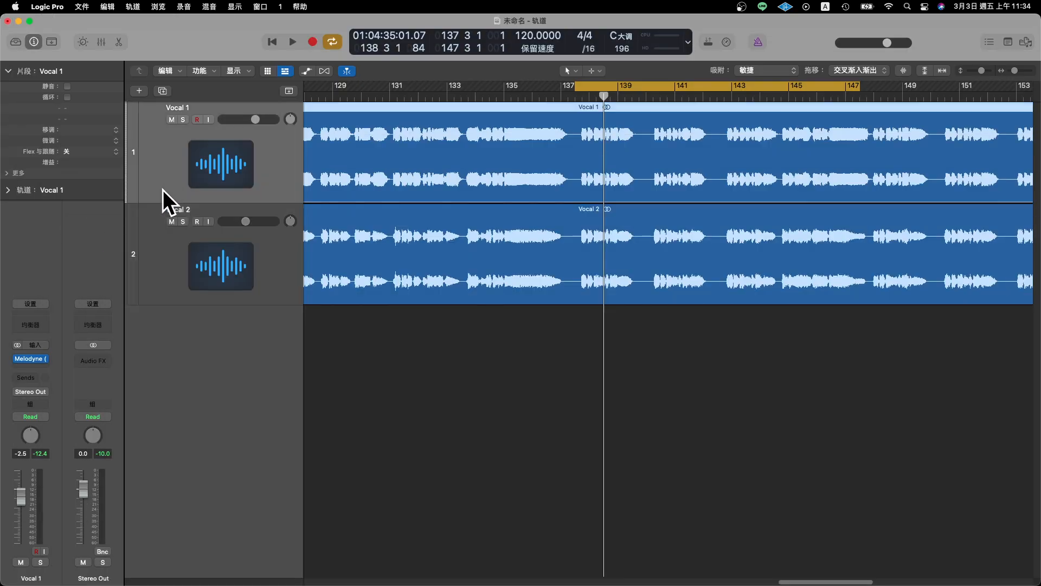
{"action": "left_click", "coordinate": [25, 360]}
{"action": "double_click", "coordinate": [545, 80]}
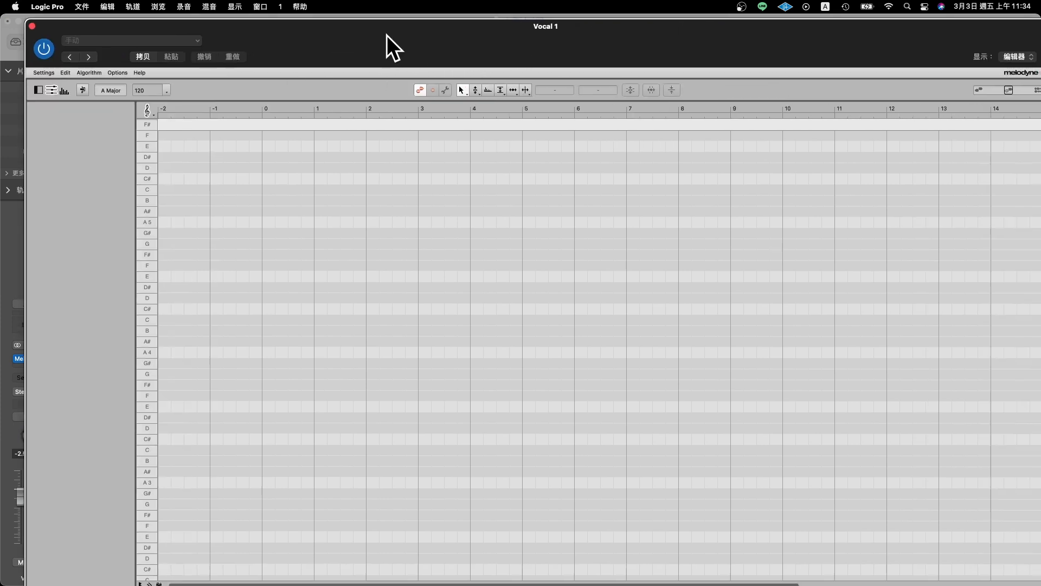
{"action": "left_click", "coordinate": [1036, 26]}
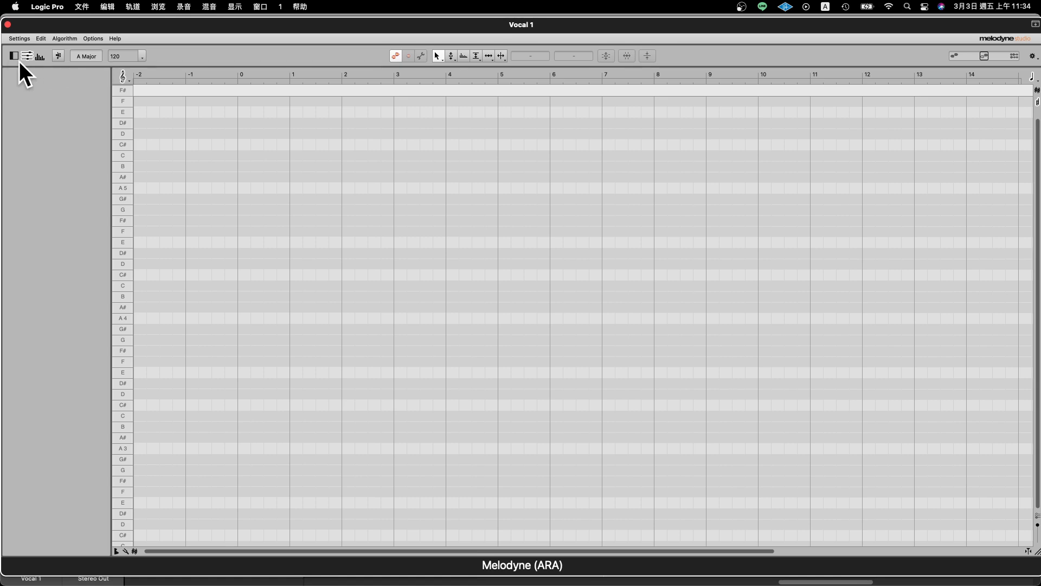
{"action": "left_click", "coordinate": [18, 57]}
{"action": "left_click", "coordinate": [21, 57]}
{"action": "left_click", "coordinate": [13, 57]}
{"action": "left_click", "coordinate": [11, 57]}
{"action": "left_click_drag", "start_coordinate": [174, 24], "coordinate": [222, 24]}
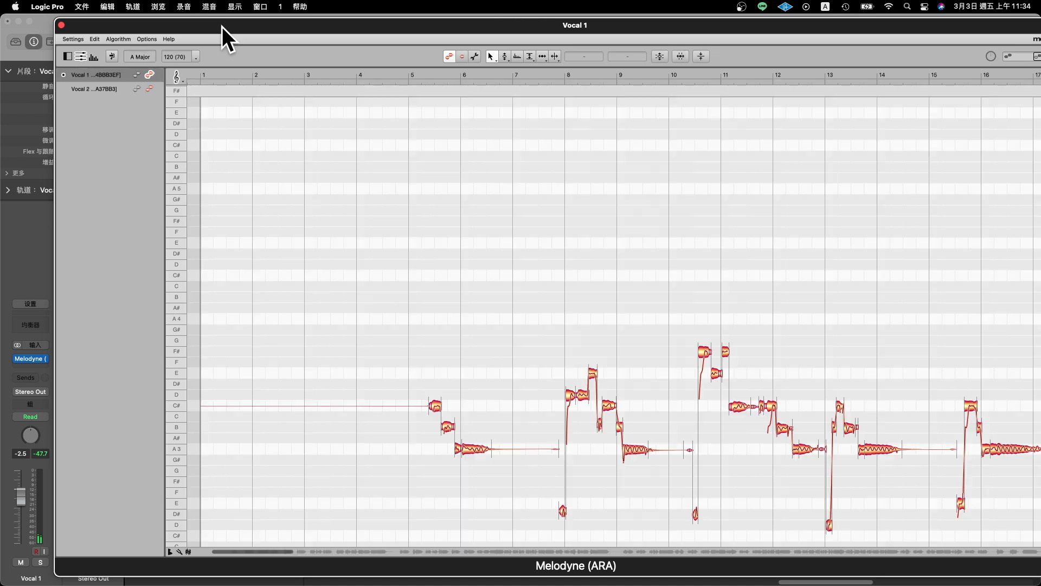
{"action": "left_click_drag", "start_coordinate": [229, 19], "coordinate": [173, 12]}
- Show Vocal 1 as reference notes in Melodyne's track list, then return it to note editing
{"action": "left_click", "coordinate": [61, 84]}
{"action": "left_click", "coordinate": [64, 75]}
{"action": "left_click", "coordinate": [65, 86]}
{"action": "left_click", "coordinate": [71, 72]}
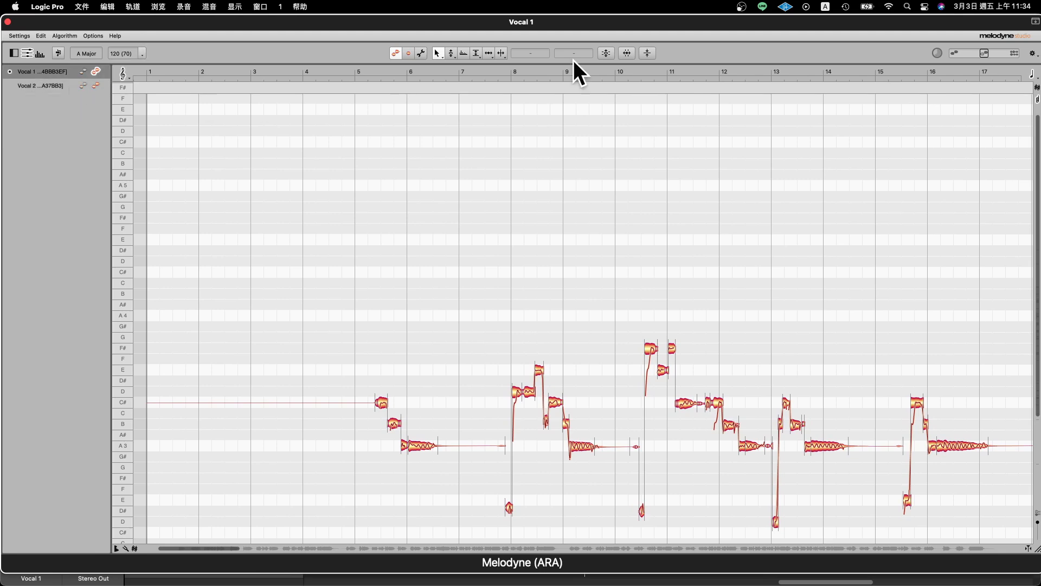
{"action": "left_click", "coordinate": [85, 73]}
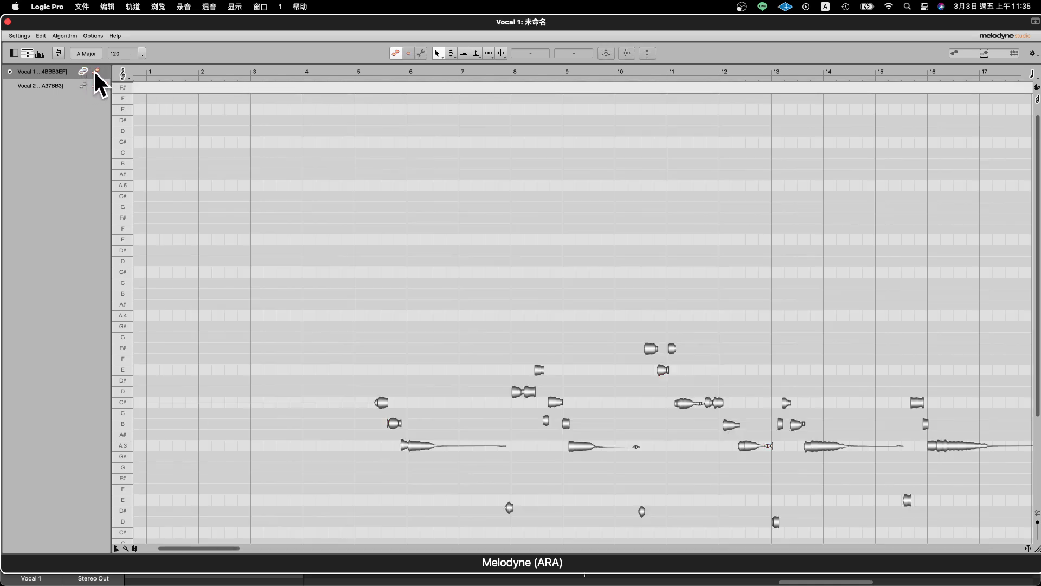
{"action": "left_click", "coordinate": [95, 71]}
{"action": "left_click", "coordinate": [95, 85]}
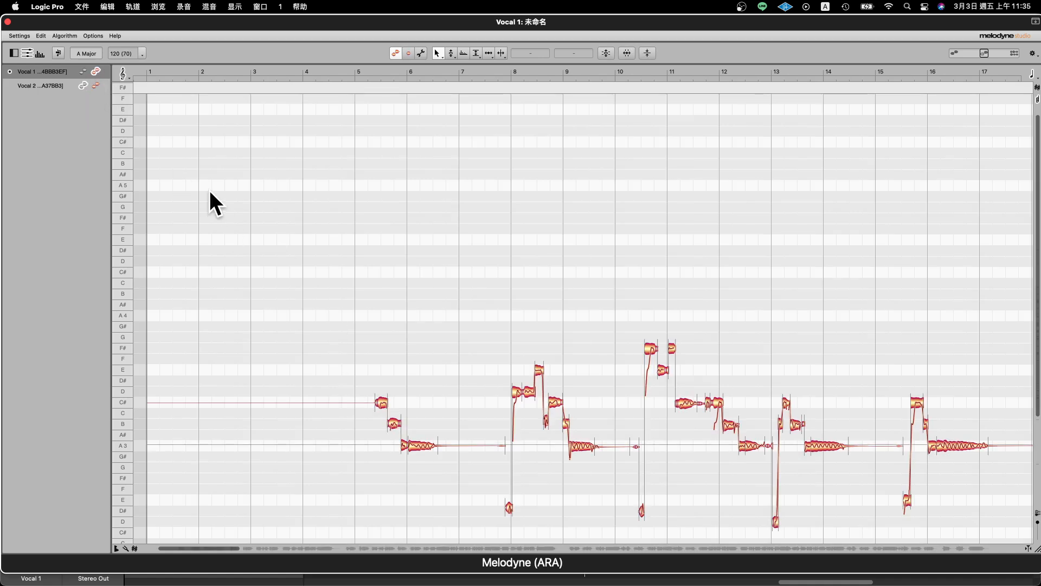
- Switch Melodyne's note editing to Vocal 2 and back to Vocal 1
{"action": "scroll", "coordinate": [504, 292], "scroll_direction": "down", "scroll_amount": 3}
{"action": "scroll", "coordinate": [542, 320], "scroll_direction": "up", "scroll_amount": 3}
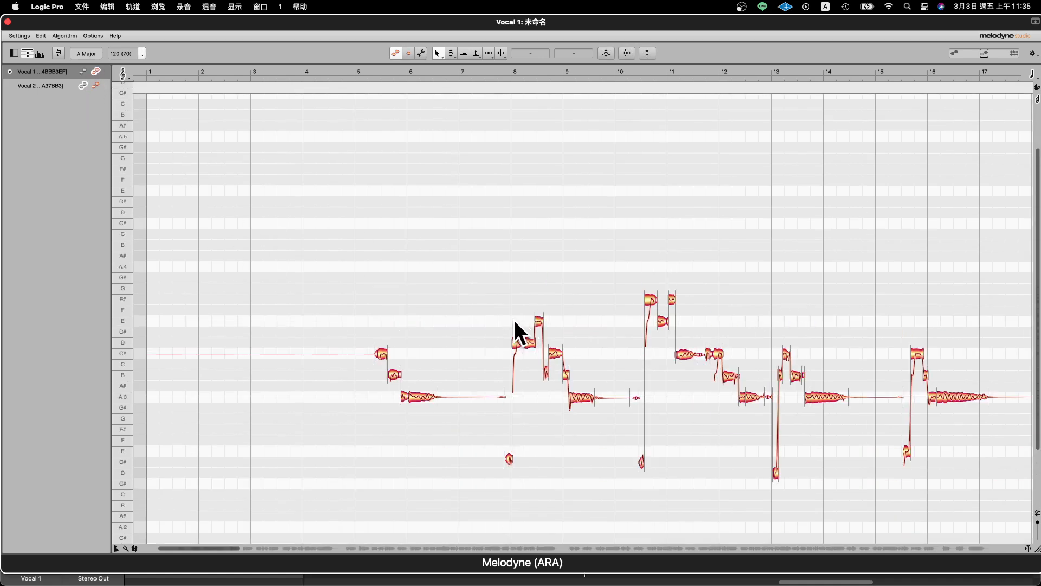
{"action": "left_click", "coordinate": [94, 84]}
{"action": "left_click", "coordinate": [83, 69]}
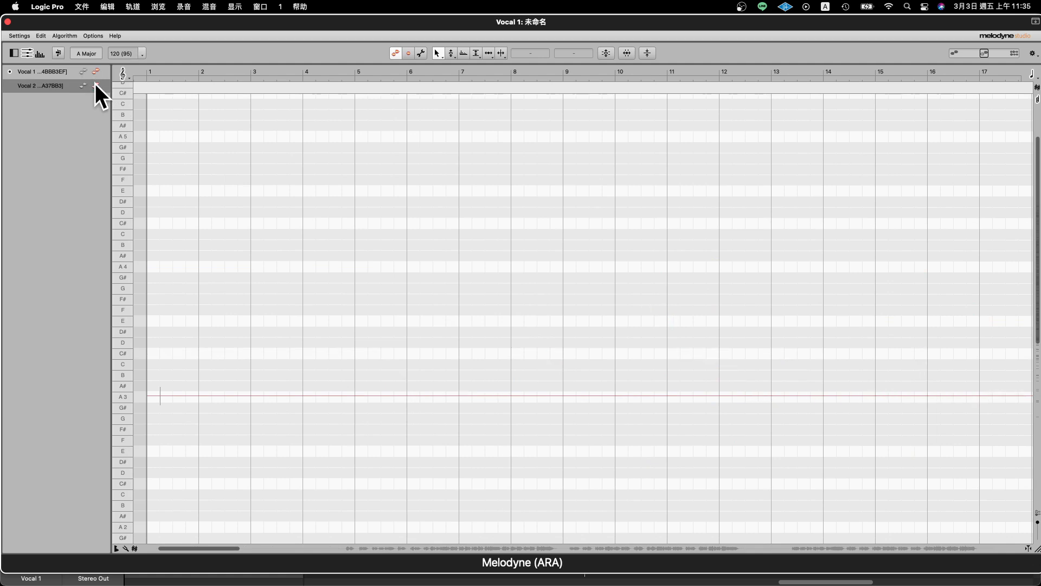
{"action": "left_click", "coordinate": [96, 85]}
{"action": "left_click", "coordinate": [95, 71]}
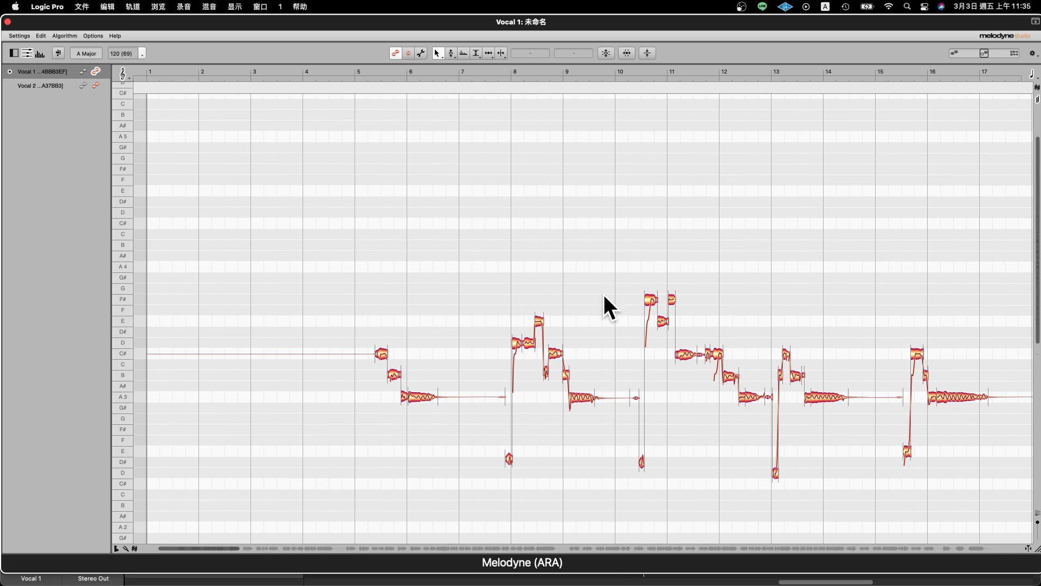
- Display Vocal 2's notes as a reference behind the editable Vocal 1 notes around bars 135 to 151
{"action": "left_click", "coordinate": [786, 547]}
{"action": "left_click_drag", "start_coordinate": [786, 548], "coordinate": [892, 547]}
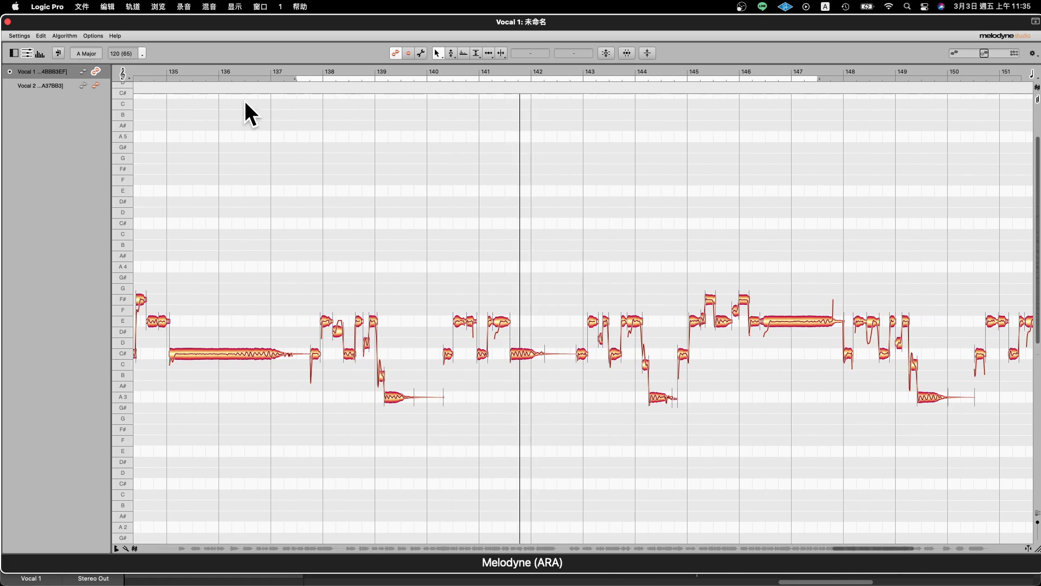
{"action": "left_click", "coordinate": [82, 86]}
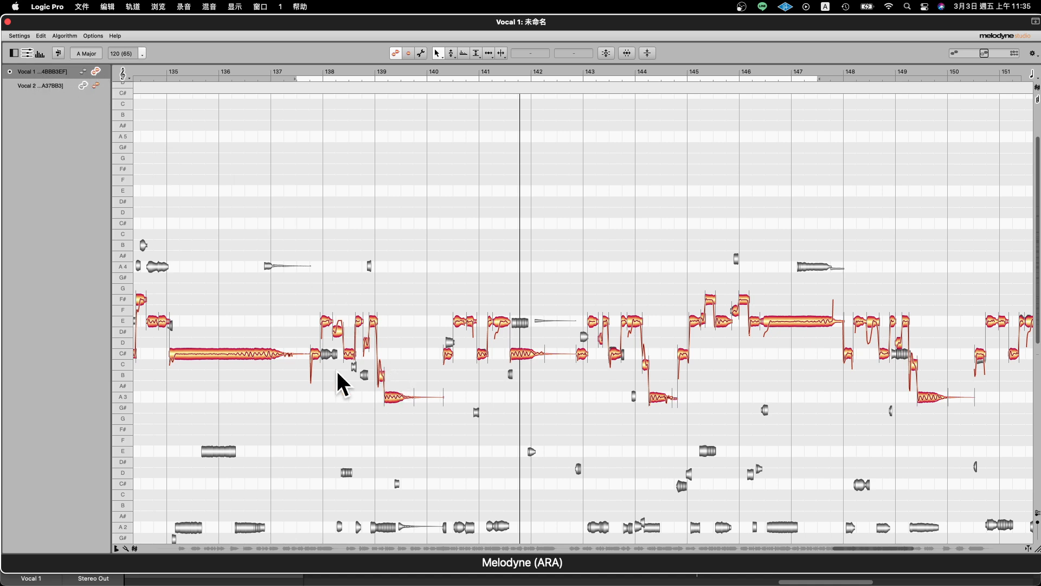
- Compare Vocal 2's editable notes against the Vocal 1 reference, then show Vocal 2 alone for note editing
{"action": "left_click", "coordinate": [96, 85]}
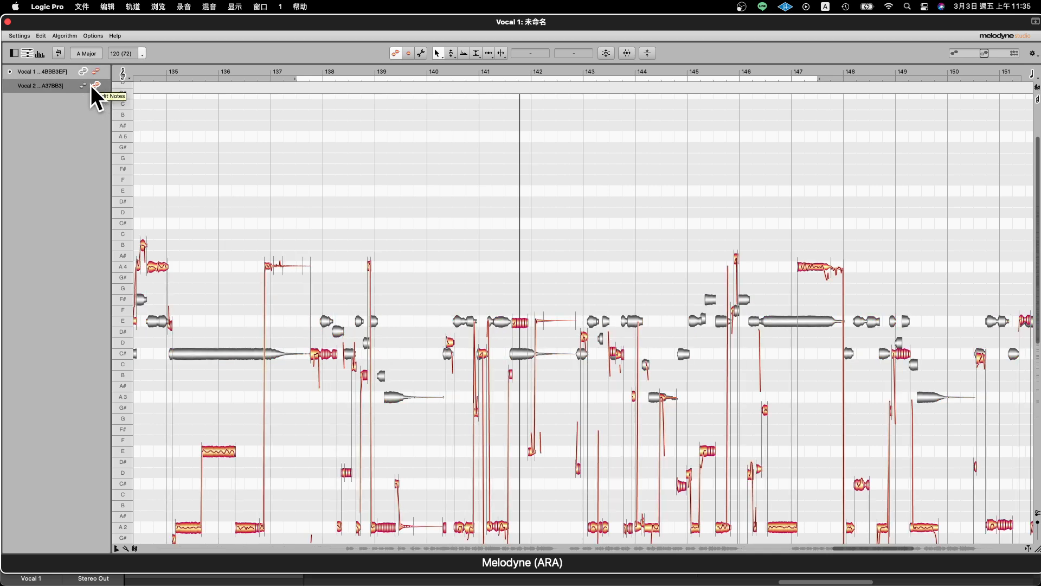
{"action": "left_click", "coordinate": [84, 86]}
{"action": "left_click", "coordinate": [96, 71]}
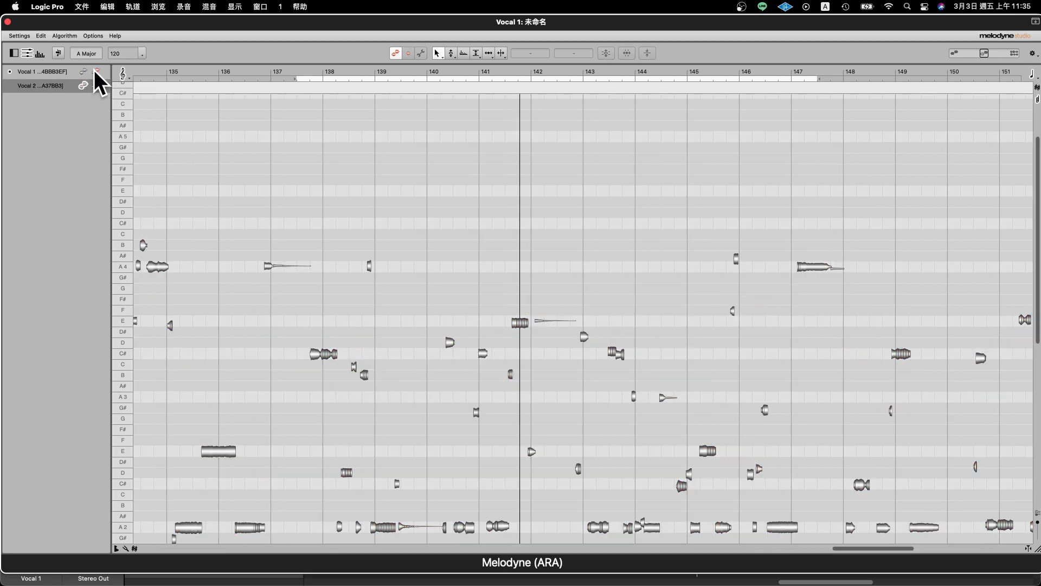
{"action": "left_click", "coordinate": [96, 85]}
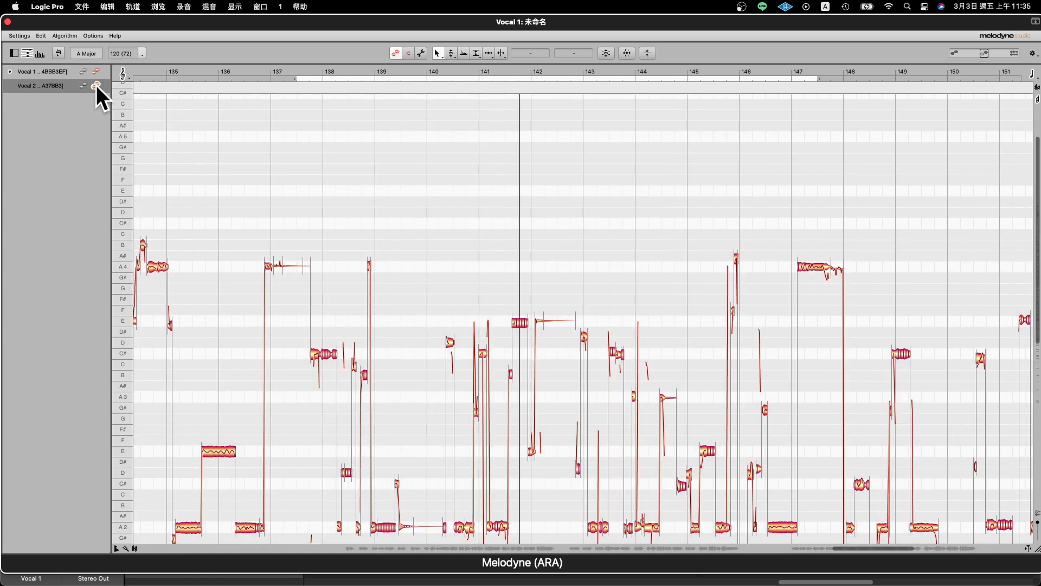
- Show Vocal 2 as reference notes behind the editable Vocal 1 notes and focus on bars 140 to 143
{"action": "left_click", "coordinate": [84, 84]}
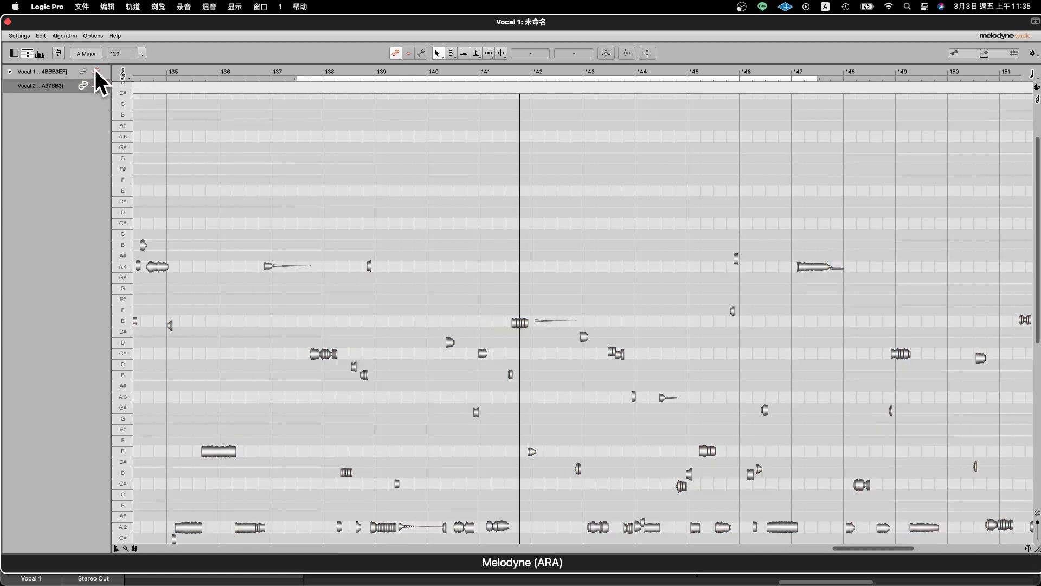
{"action": "left_click", "coordinate": [96, 71]}
{"action": "right_click", "coordinate": [498, 249]}
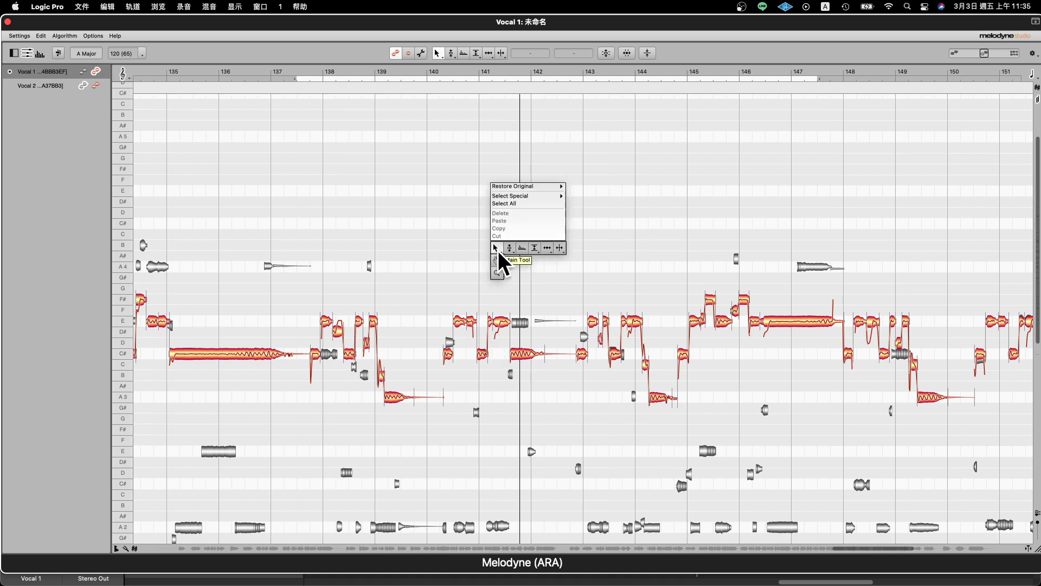
{"action": "left_click", "coordinate": [497, 271]}
{"action": "left_click_drag", "start_coordinate": [575, 266], "coordinate": [623, 379]}
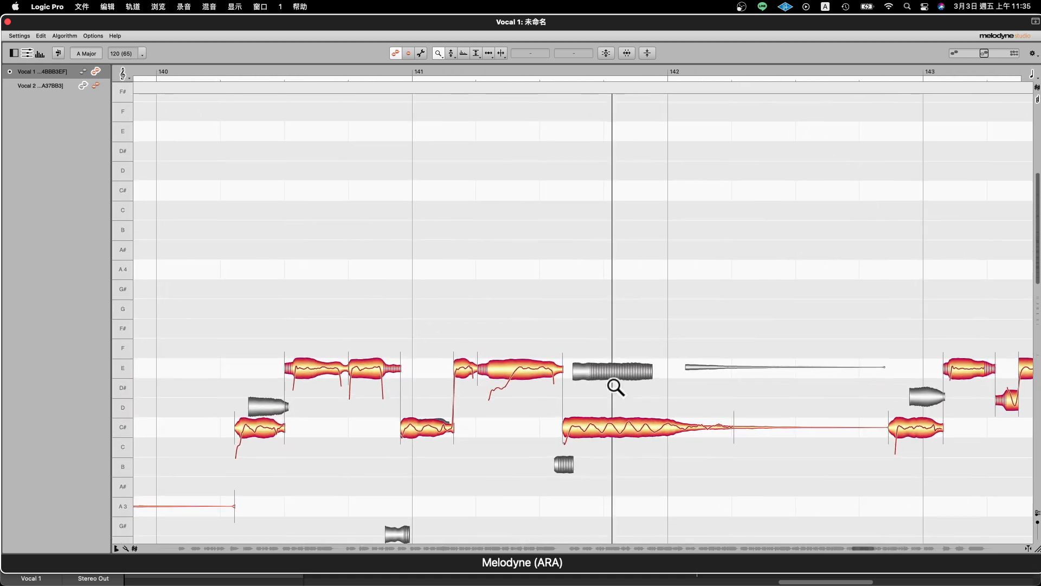
- Switch Vocal 1 to reference notes and back to note editing, and hide Vocal 2's reference notes
{"action": "left_click", "coordinate": [83, 71]}
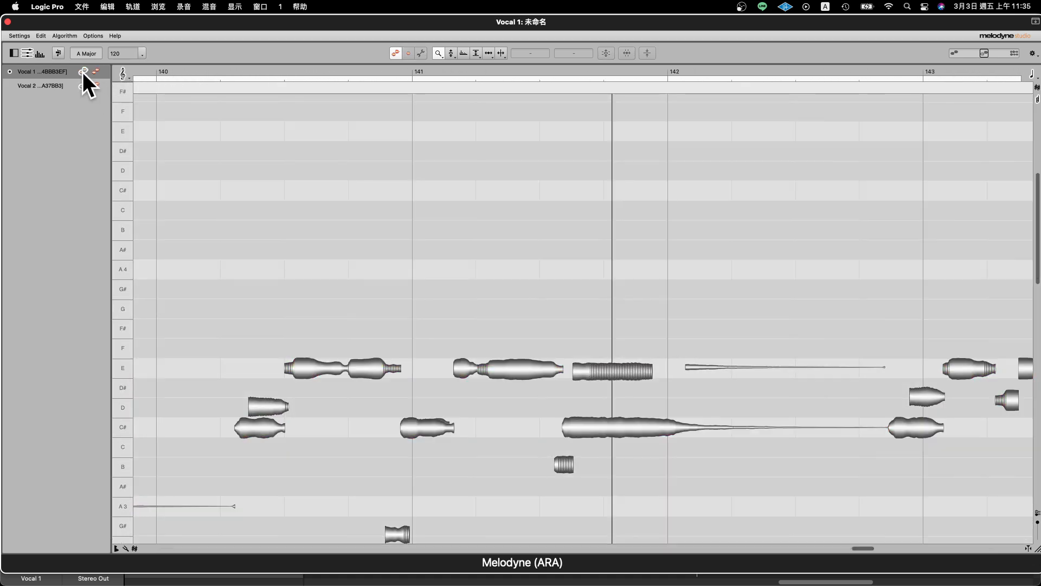
{"action": "left_click", "coordinate": [94, 71]}
{"action": "left_click", "coordinate": [83, 85]}
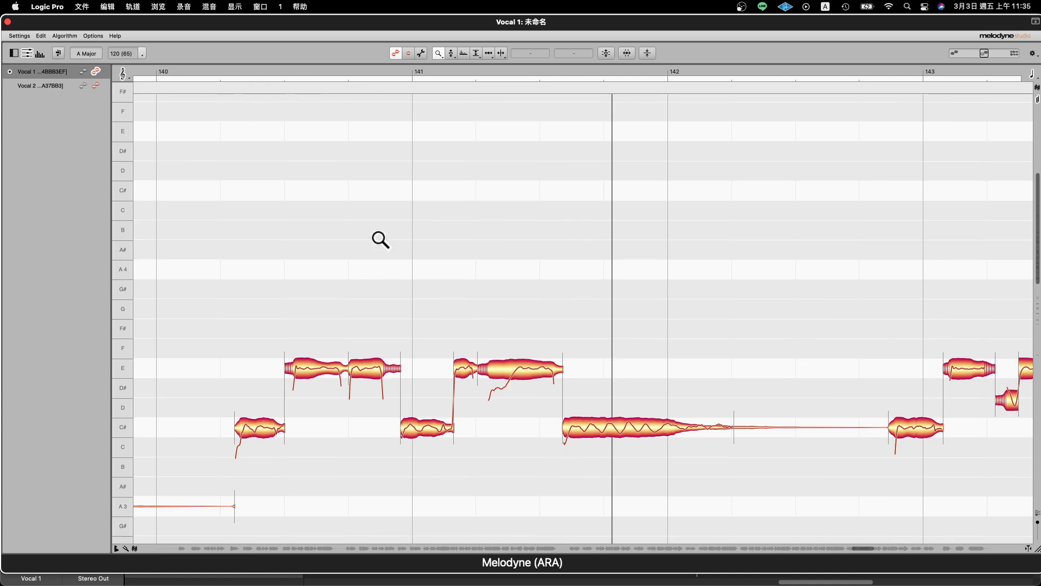
- Examine Vocal 1's notes around bars 140 to 142 using the Zoom and Scroll tools, ending on bars 131 to 153
{"action": "left_click_drag", "start_coordinate": [539, 291], "coordinate": [548, 313]}
{"action": "right_click", "coordinate": [323, 146]}
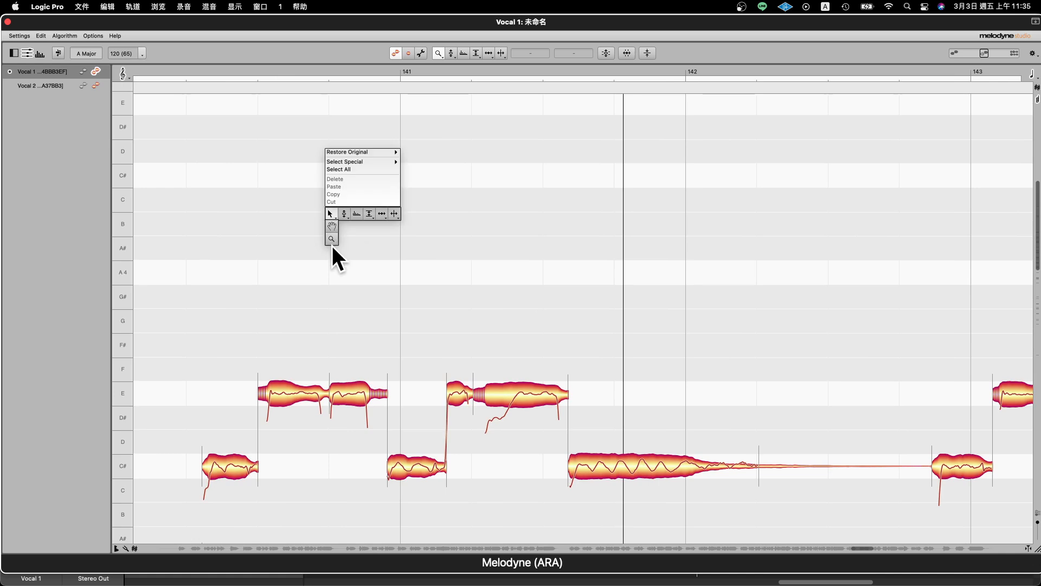
{"action": "left_click", "coordinate": [335, 226]}
{"action": "left_click_drag", "start_coordinate": [335, 228], "coordinate": [473, 145]}
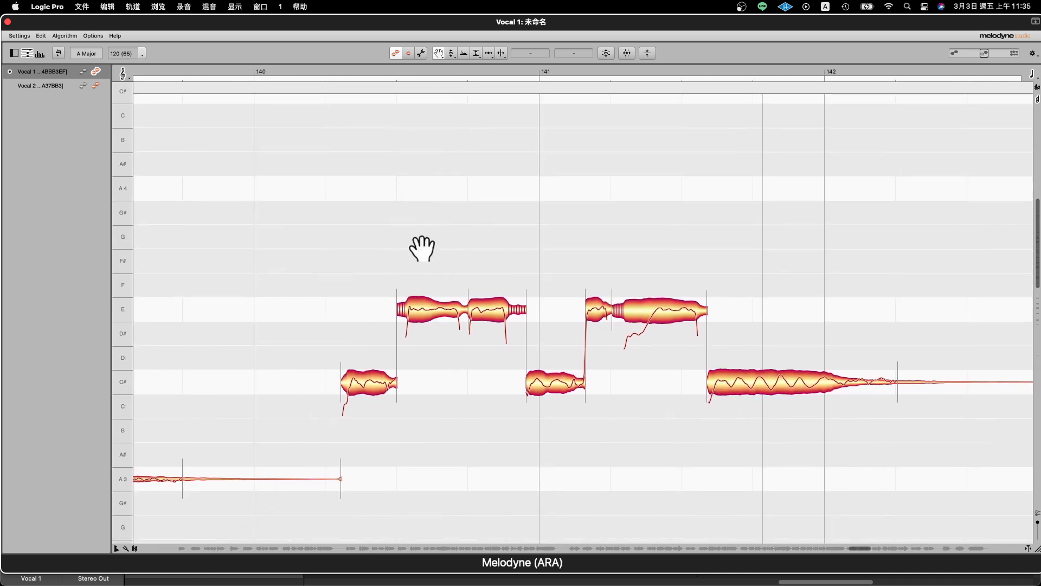
{"action": "right_click", "coordinate": [407, 236]}
{"action": "mouse_move", "coordinate": [408, 226]}
{"action": "left_click", "coordinate": [408, 248]}
{"action": "left_click_drag", "start_coordinate": [409, 248], "coordinate": [295, 179]}
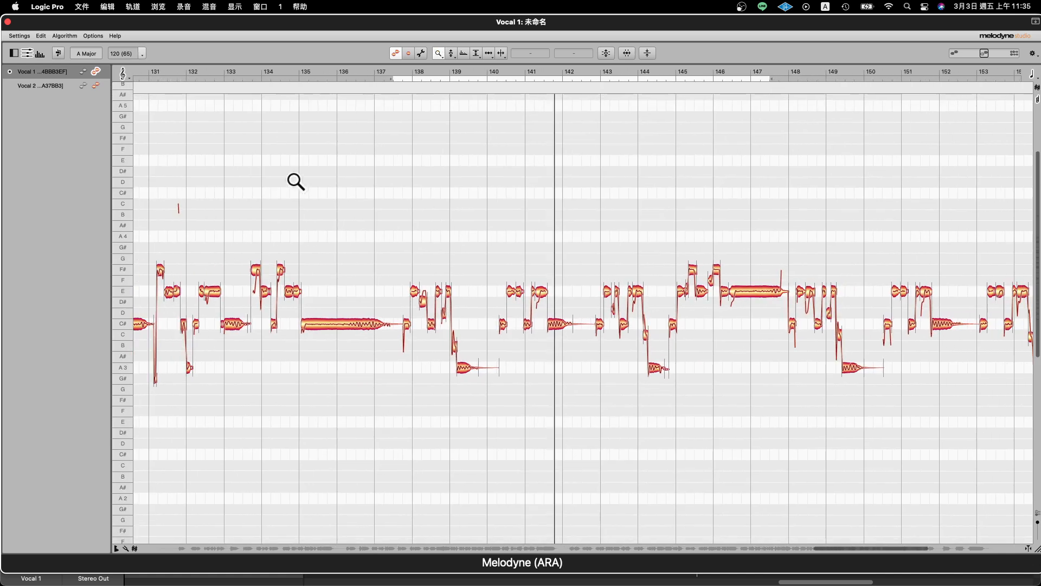
- Change Vocal 1's detection algorithm to Percussive and redetect the notes
{"action": "left_click", "coordinate": [86, 10]}
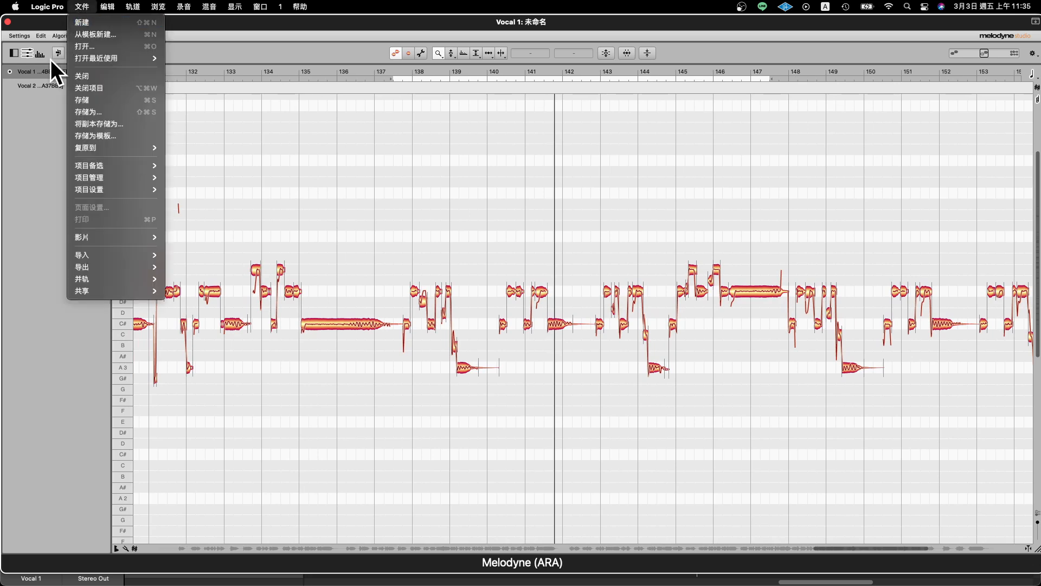
{"action": "left_click", "coordinate": [44, 90]}
{"action": "left_click", "coordinate": [41, 35]}
{"action": "mouse_move", "coordinate": [54, 35]}
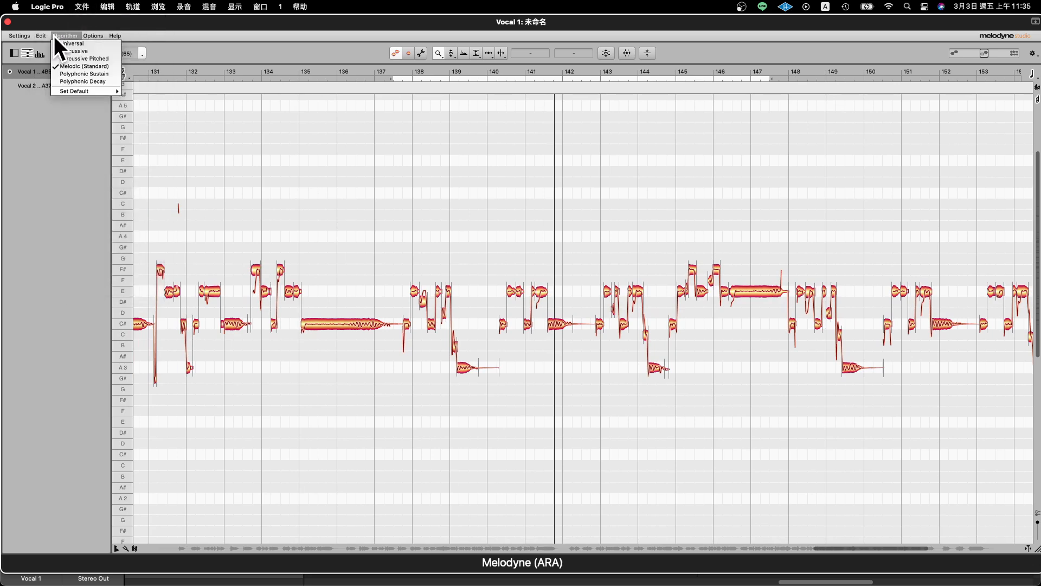
{"action": "left_click", "coordinate": [100, 50]}
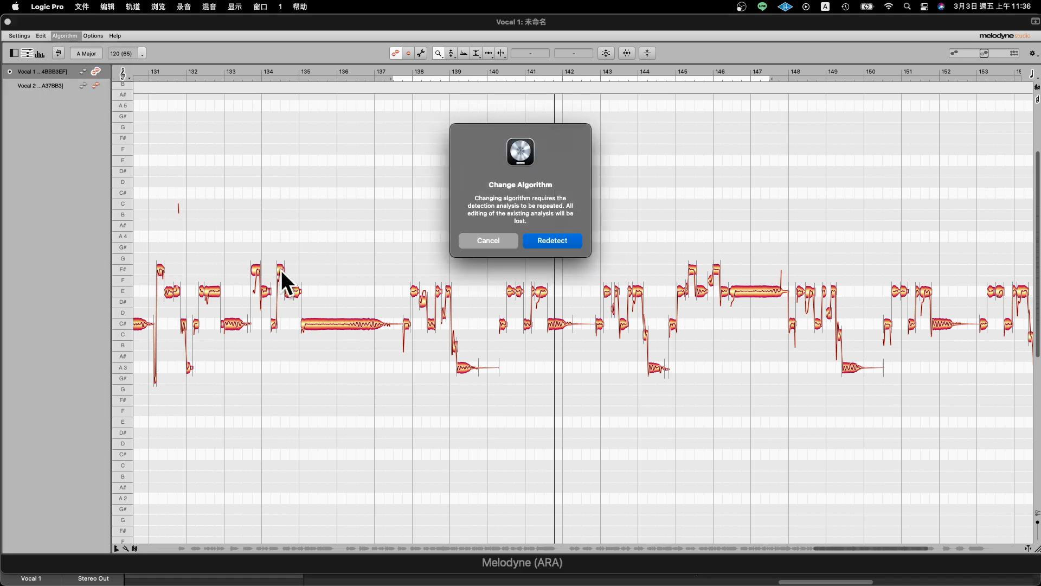
{"action": "left_click", "coordinate": [546, 241]}
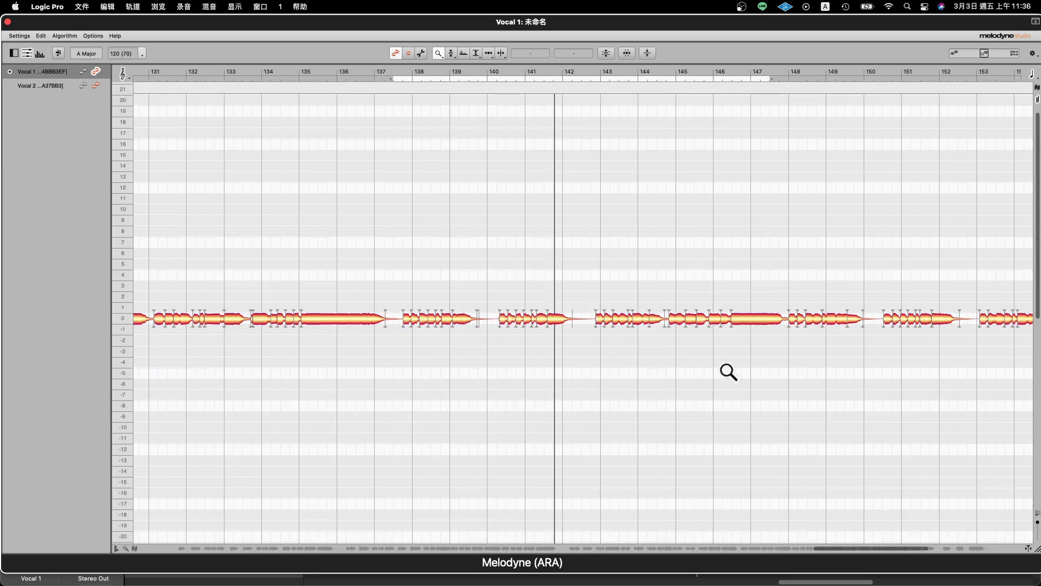
- Set Vocal 1's detection algorithm to Melodic (Standard) and redetect the notes
{"action": "left_click", "coordinate": [75, 39]}
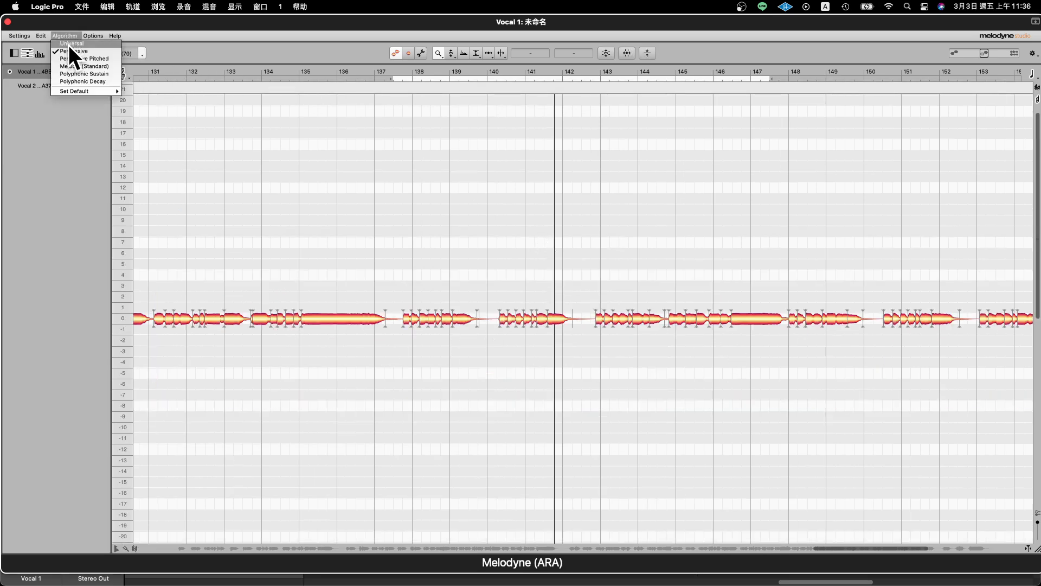
{"action": "left_click", "coordinate": [102, 66]}
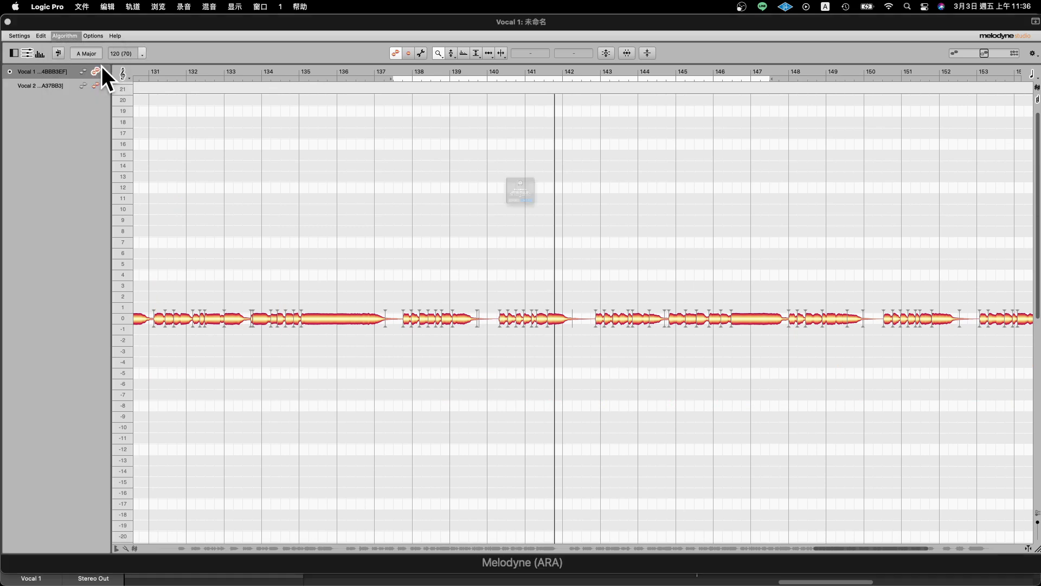
{"action": "left_click", "coordinate": [541, 238]}
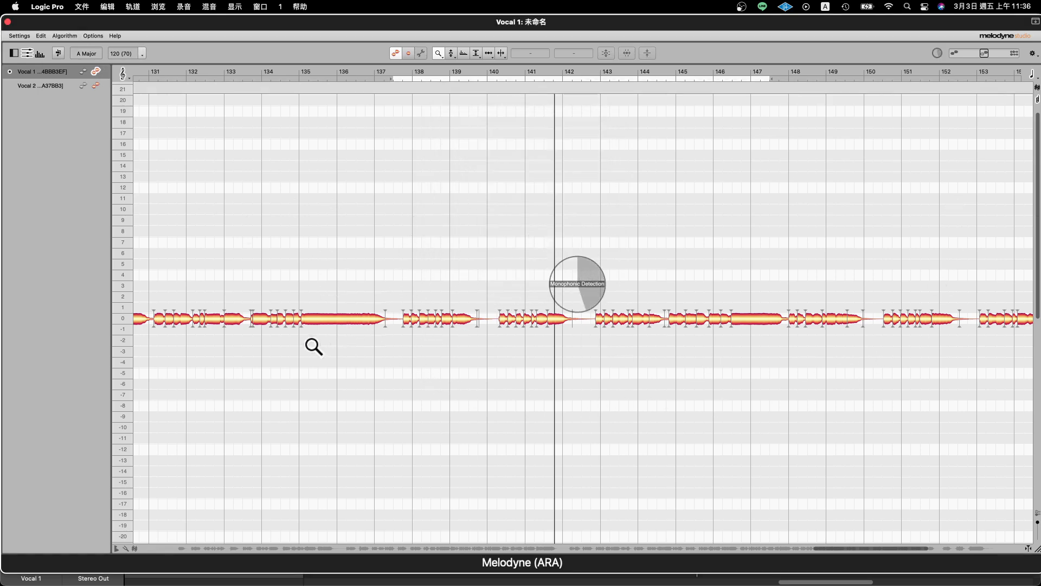
{"action": "left_click", "coordinate": [66, 35]}
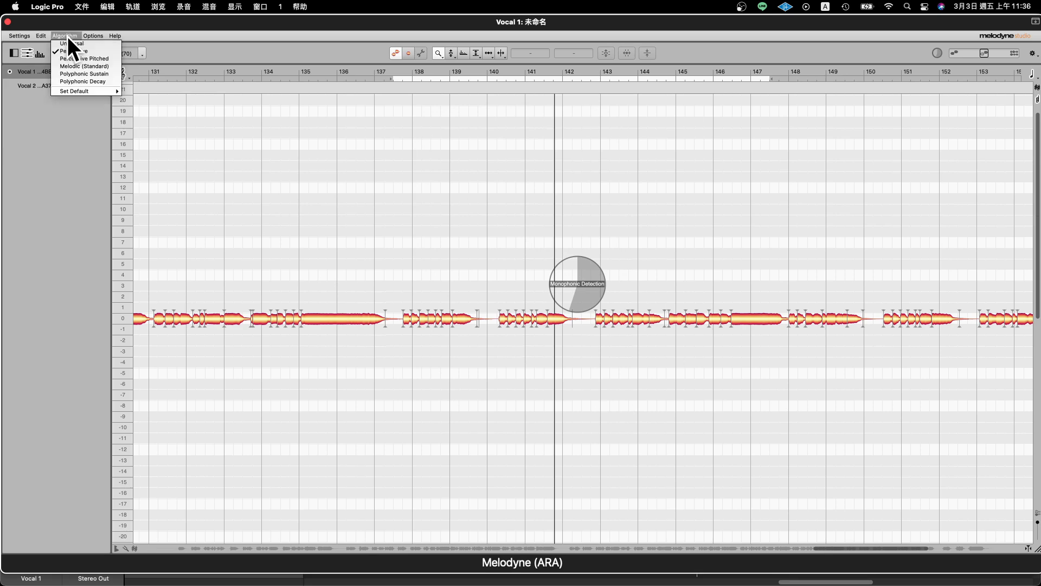
{"action": "left_click", "coordinate": [112, 66]}
{"action": "left_click", "coordinate": [543, 241]}
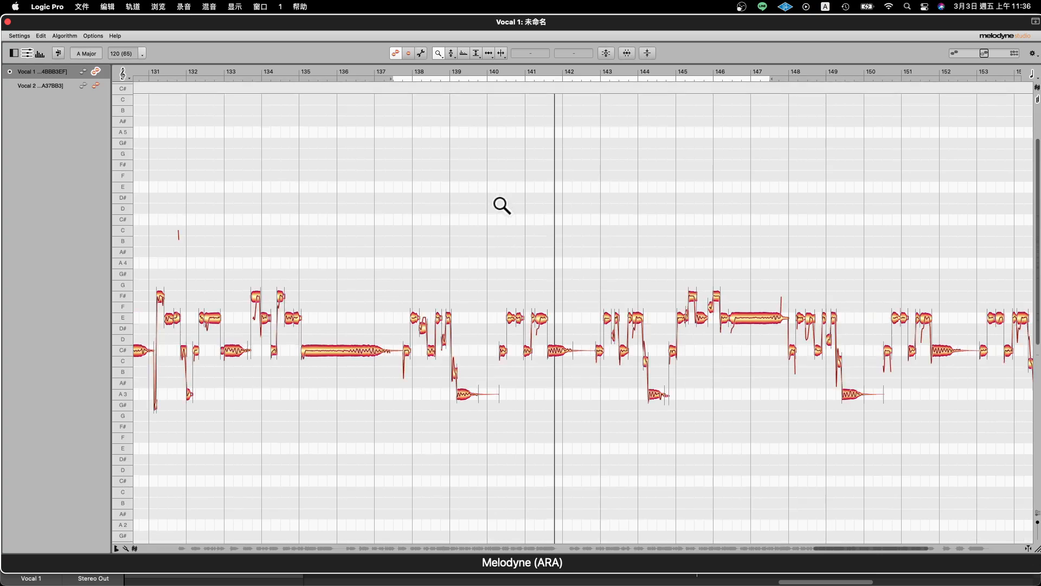
- Set the time grid to sixteenth notes and focus on the Vocal 1 notes around bar 141
{"action": "left_click_drag", "start_coordinate": [485, 297], "coordinate": [595, 346]}
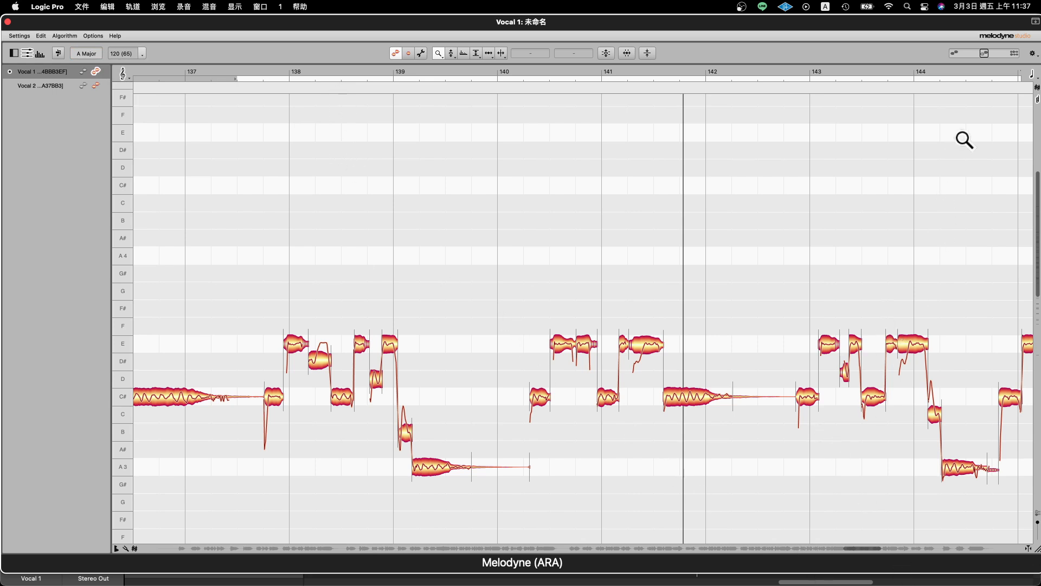
{"action": "left_click", "coordinate": [1037, 80]}
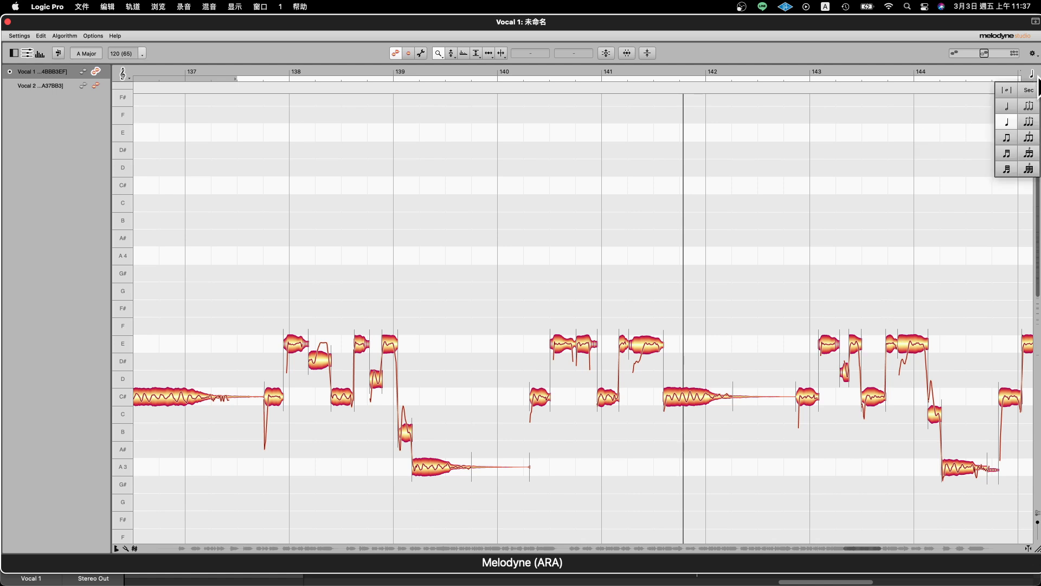
{"action": "left_click", "coordinate": [1007, 154]}
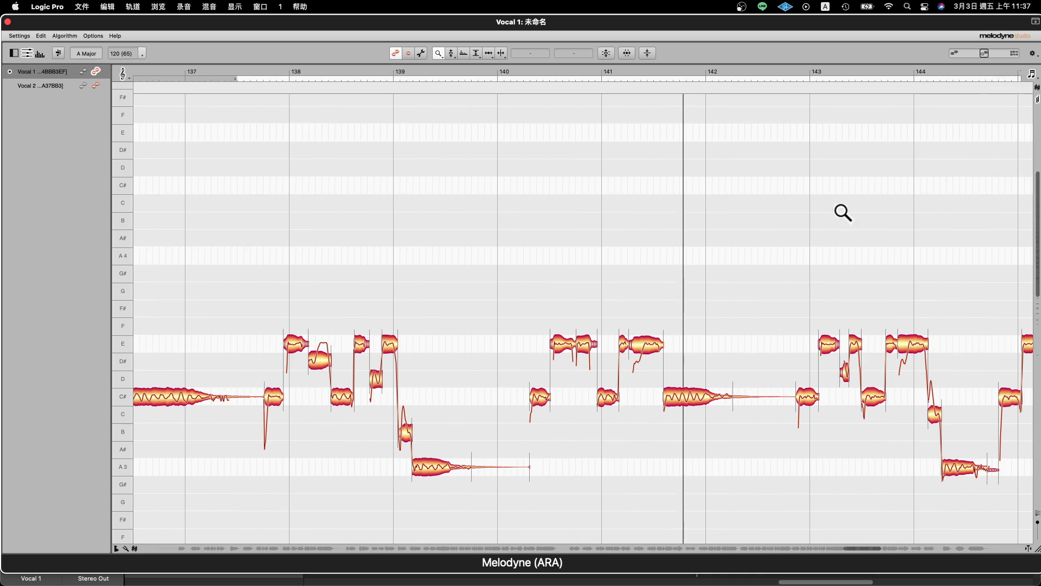
{"action": "right_click", "coordinate": [636, 264]}
{"action": "left_click", "coordinate": [633, 268]}
{"action": "left_click_drag", "start_coordinate": [629, 260], "coordinate": [783, 309]}
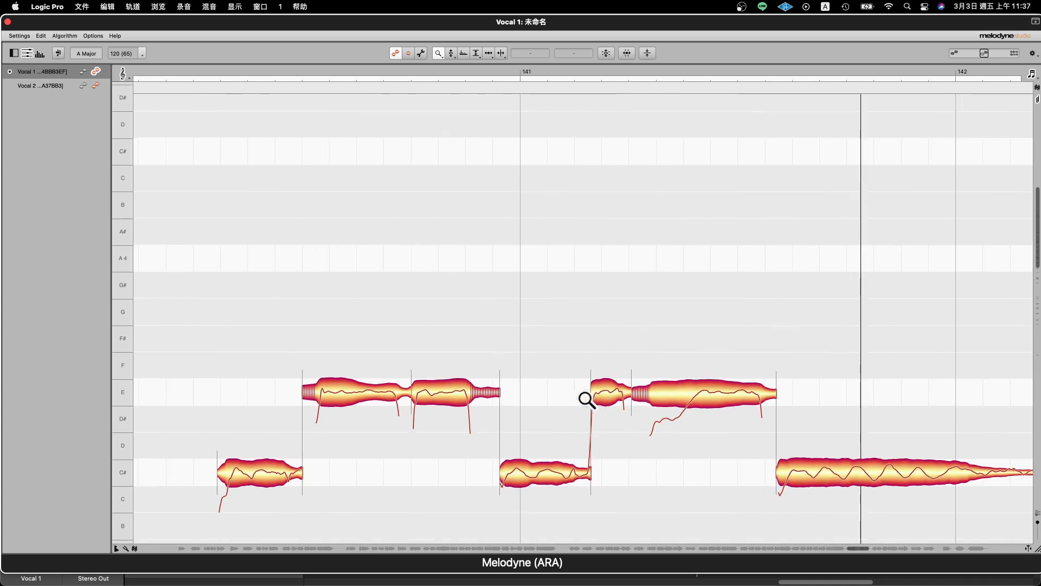
- Switch the time grid to quarter notes and back to sixteenth notes
{"action": "left_click", "coordinate": [1034, 74]}
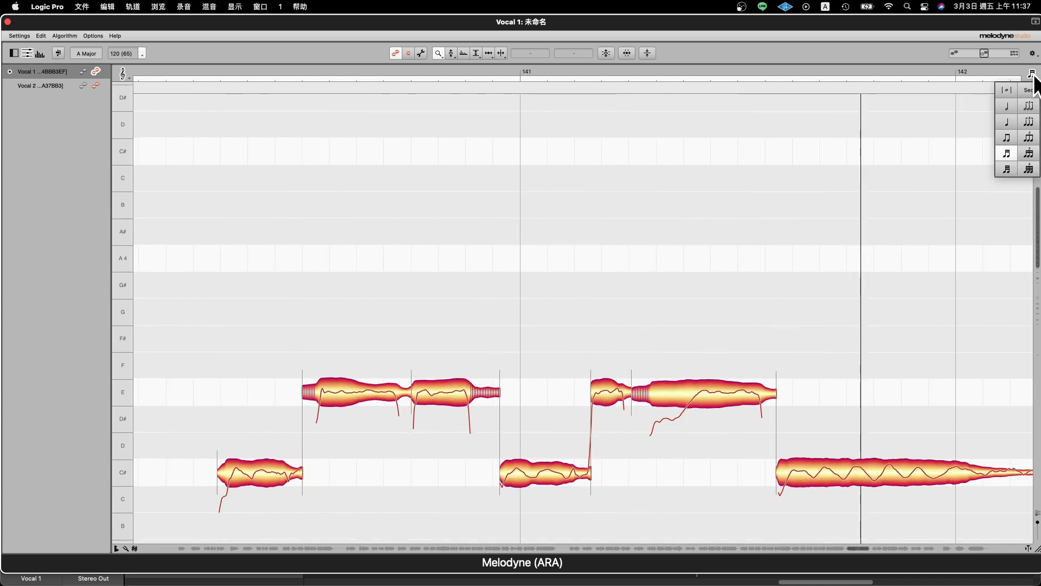
{"action": "left_click", "coordinate": [1009, 116]}
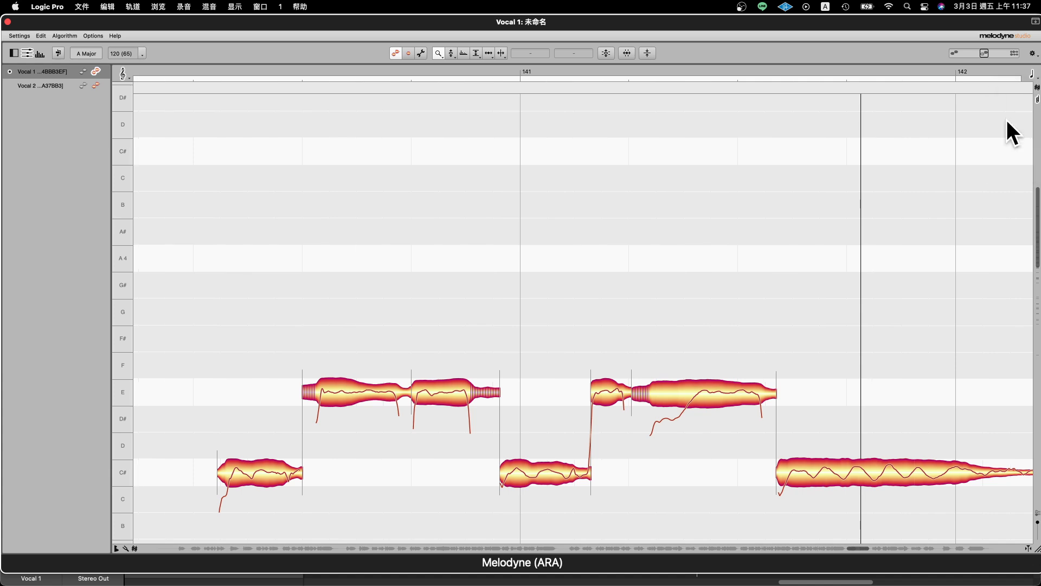
{"action": "left_click", "coordinate": [1033, 75]}
{"action": "left_click", "coordinate": [1013, 163]}
- Select the two E notes just after bar 141 in Vocal 1 with the Main Tool
{"action": "right_click", "coordinate": [571, 300]}
{"action": "left_click", "coordinate": [565, 271]}
{"action": "right_click", "coordinate": [532, 268]}
{"action": "left_click", "coordinate": [484, 317]}
{"action": "left_click_drag", "start_coordinate": [480, 286], "coordinate": [415, 222]}
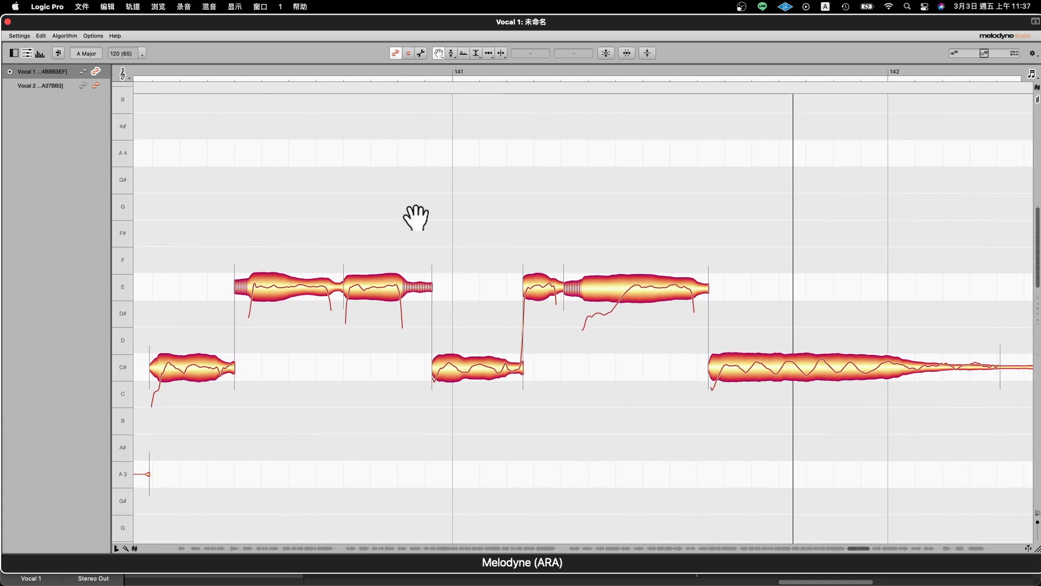
{"action": "right_click", "coordinate": [498, 293]}
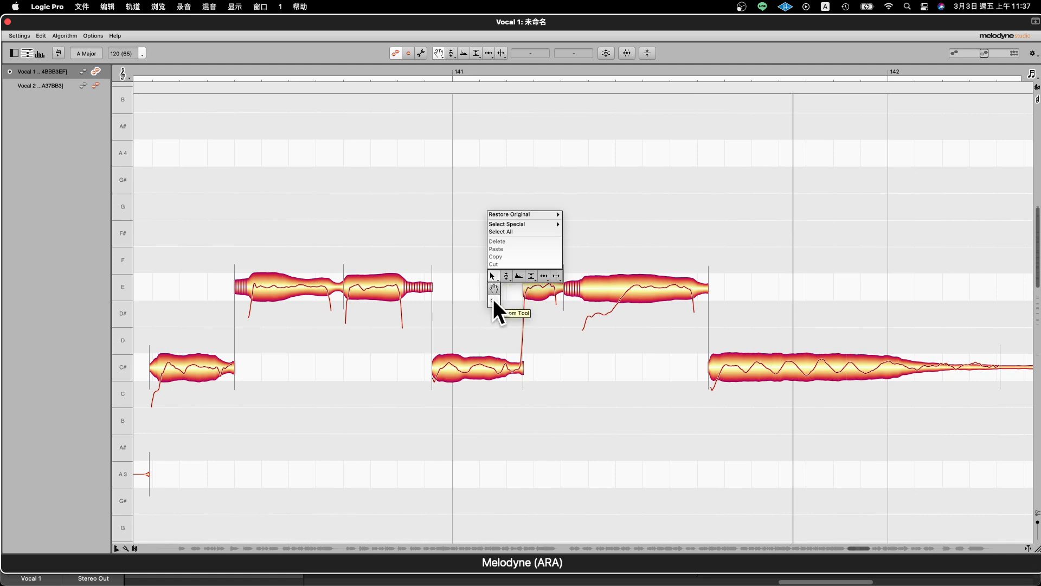
{"action": "left_click", "coordinate": [493, 276]}
{"action": "left_click_drag", "start_coordinate": [536, 200], "coordinate": [640, 345]}
- Examine the selected E notes and their neighbours around bar 141 at closer range using the Scroll and Zoom tools
{"action": "right_click", "coordinate": [513, 334]}
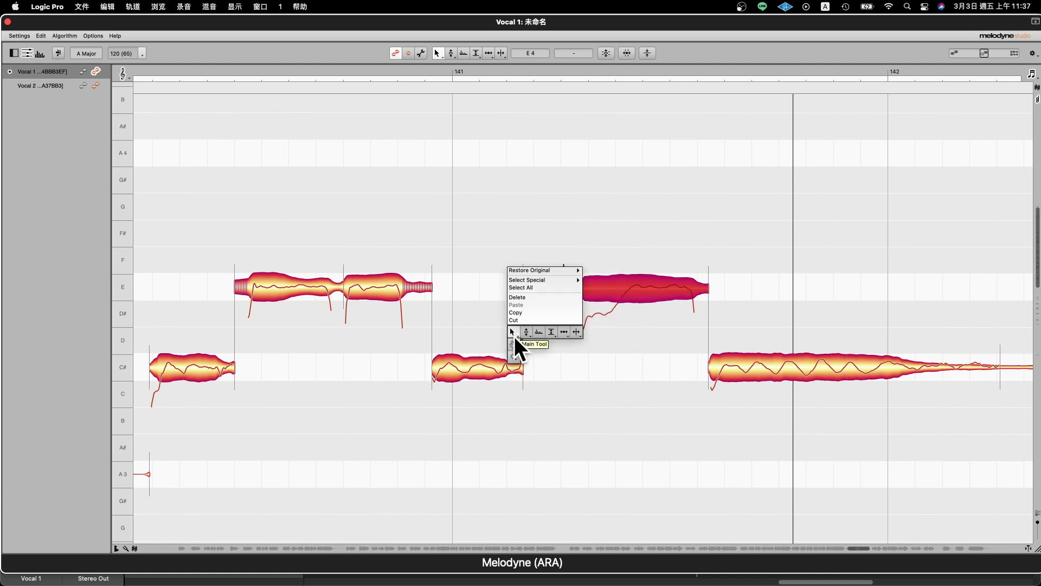
{"action": "left_click", "coordinate": [513, 344]}
{"action": "mouse_move", "coordinate": [466, 298]}
{"action": "left_mouse_down"}
{"action": "mouse_move", "coordinate": [531, 330]}
{"action": "mouse_move", "coordinate": [462, 300]}
{"action": "left_mouse_up"}
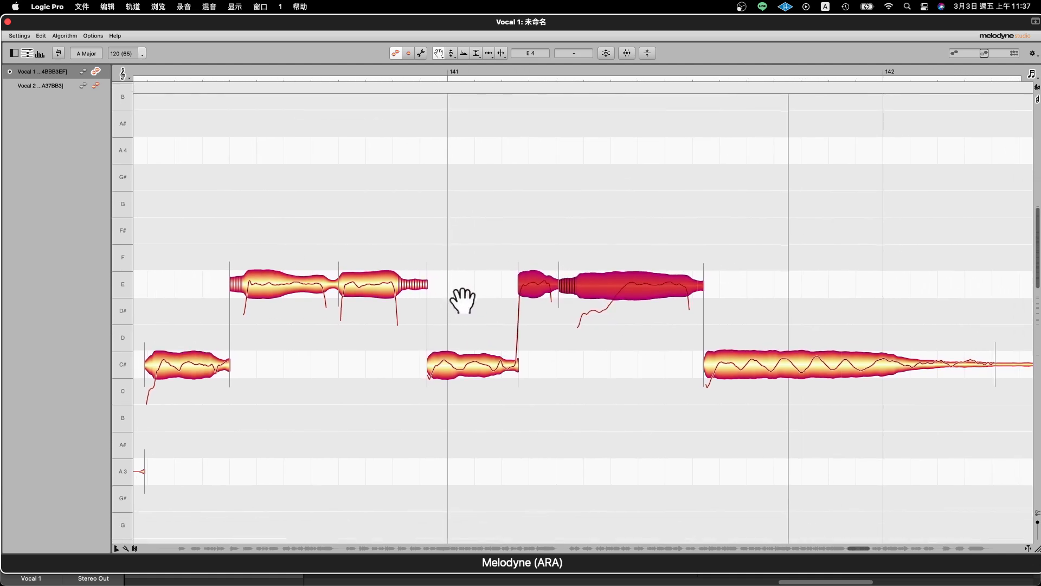
{"action": "right_click", "coordinate": [463, 300]}
{"action": "left_click", "coordinate": [462, 315]}
{"action": "left_click", "coordinate": [471, 290]}
{"action": "left_click_drag", "start_coordinate": [473, 292], "coordinate": [528, 331]}
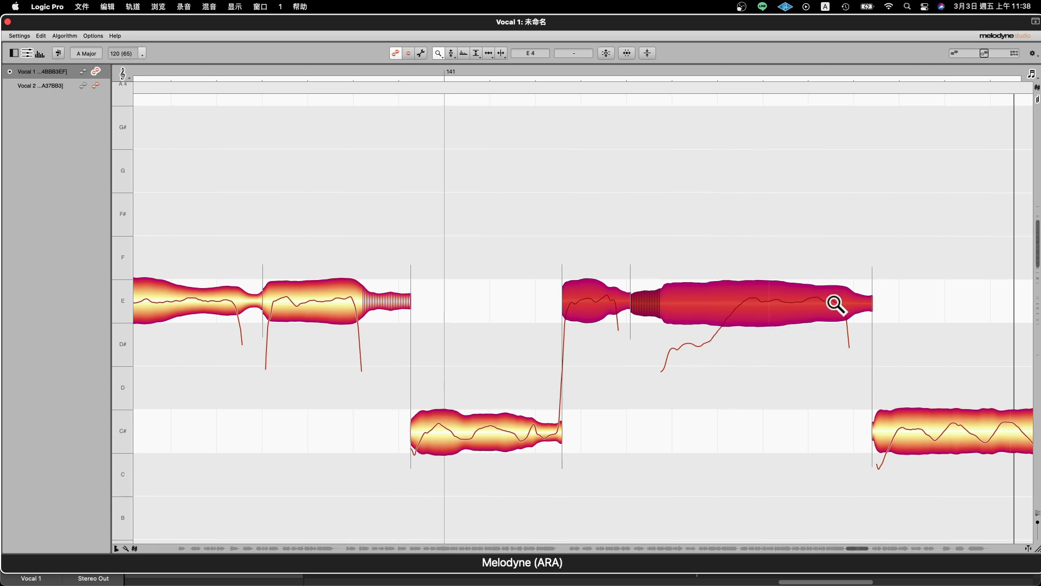
{"action": "right_click", "coordinate": [591, 249]}
{"action": "left_click", "coordinate": [584, 245]}
{"action": "left_click_drag", "start_coordinate": [727, 420], "coordinate": [830, 539]}
{"action": "right_click", "coordinate": [558, 373]}
{"action": "left_click", "coordinate": [557, 369]}
{"action": "left_click_drag", "start_coordinate": [558, 360], "coordinate": [454, 281]}
- Activate the Pitch Tool, select the C# note at bar 141, and point out its pitch transition to the following E note
{"action": "right_click", "coordinate": [454, 281]}
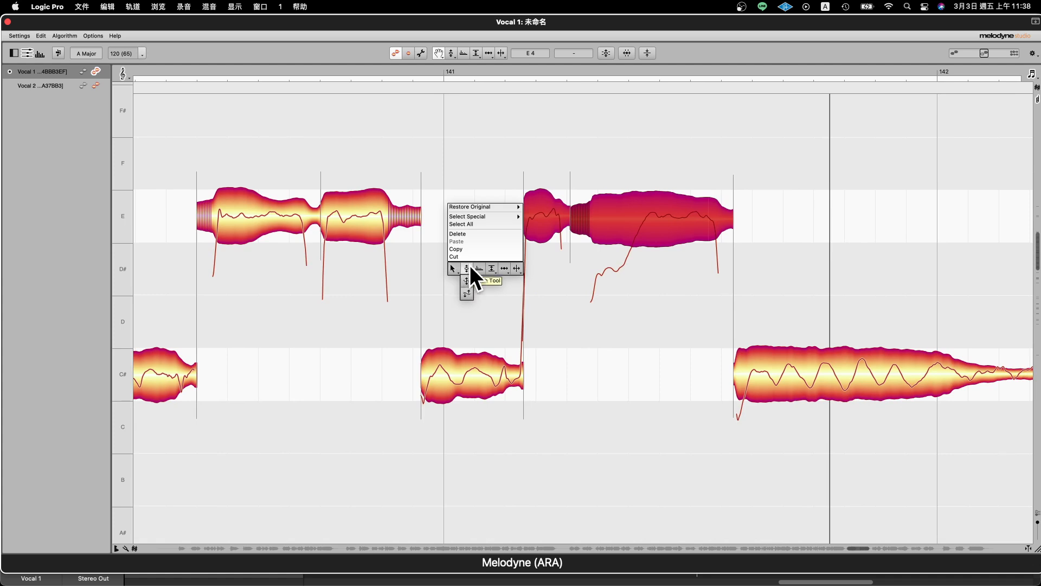
{"action": "left_click", "coordinate": [468, 271]}
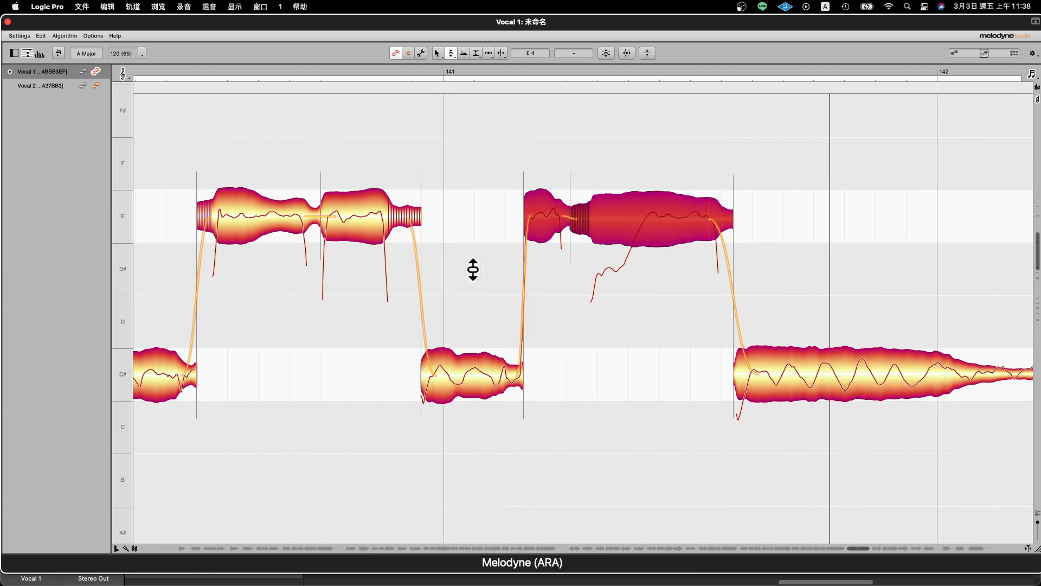
{"action": "left_click", "coordinate": [512, 372]}
{"action": "left_click_drag", "start_coordinate": [489, 333], "coordinate": [504, 300]}
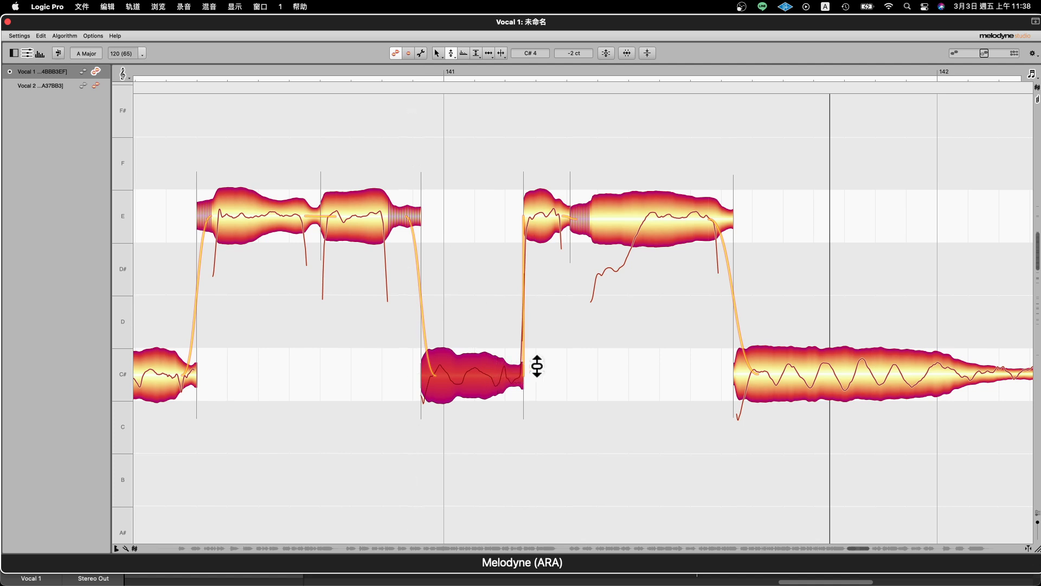
{"action": "left_click_drag", "start_coordinate": [516, 360], "coordinate": [494, 336]}
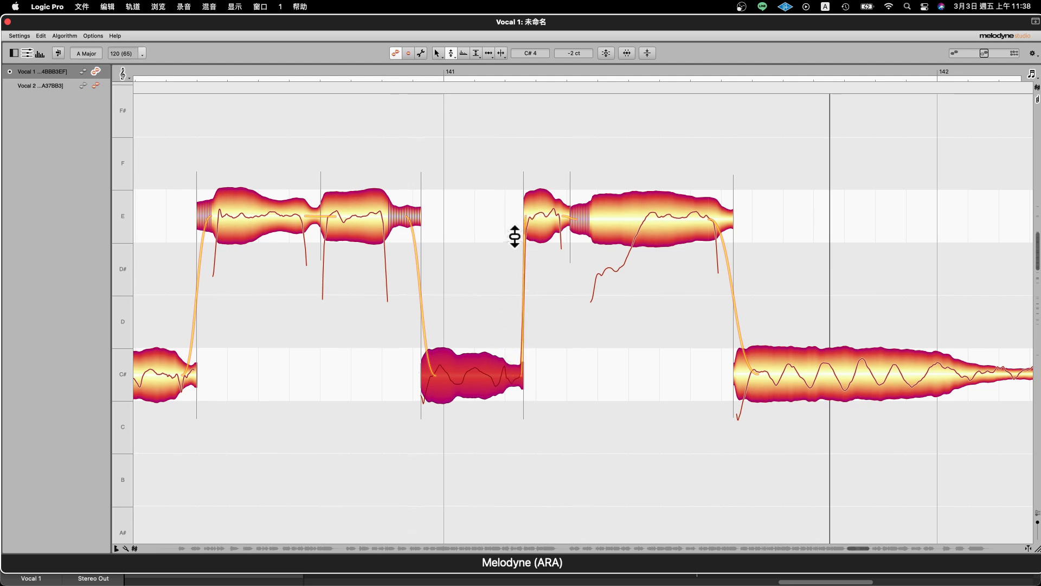
- Play back the Vocal 1 phrase around bars 138 to 141 to hear how the notes connect
{"action": "scroll", "coordinate": [515, 285], "scroll_direction": "down", "scroll_amount": 6}
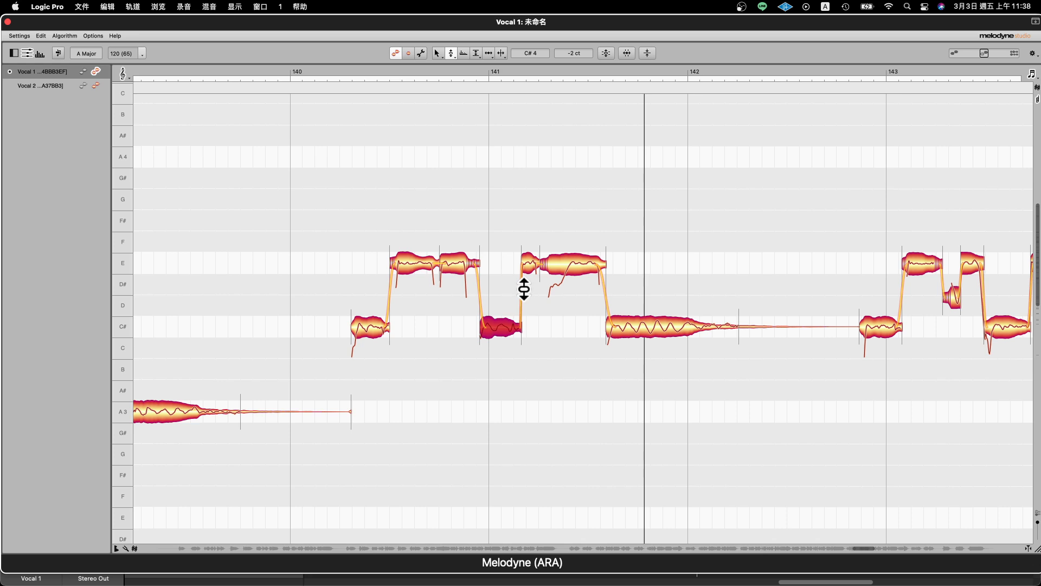
{"action": "key", "text": "space"}
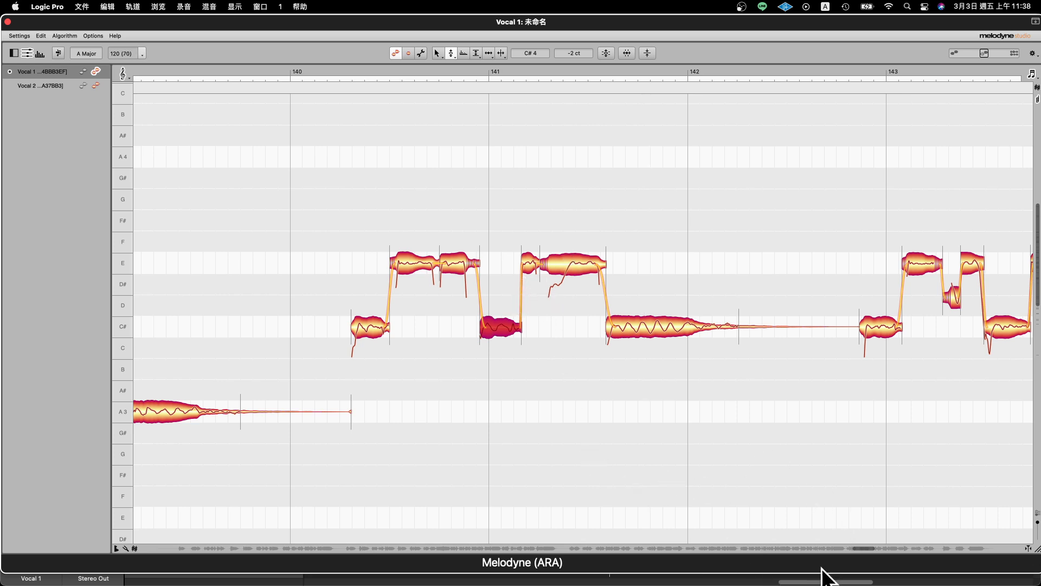
{"action": "mouse_move", "coordinate": [874, 554]}
{"action": "left_mouse_down"}
{"action": "mouse_move", "coordinate": [816, 552]}
{"action": "mouse_move", "coordinate": [866, 551]}
{"action": "left_mouse_up"}
{"action": "key", "text": "space"}
- Select the D note just before bar 139 in Vocal 1 with the Pitch Tool at closer range
{"action": "right_click", "coordinate": [755, 320]}
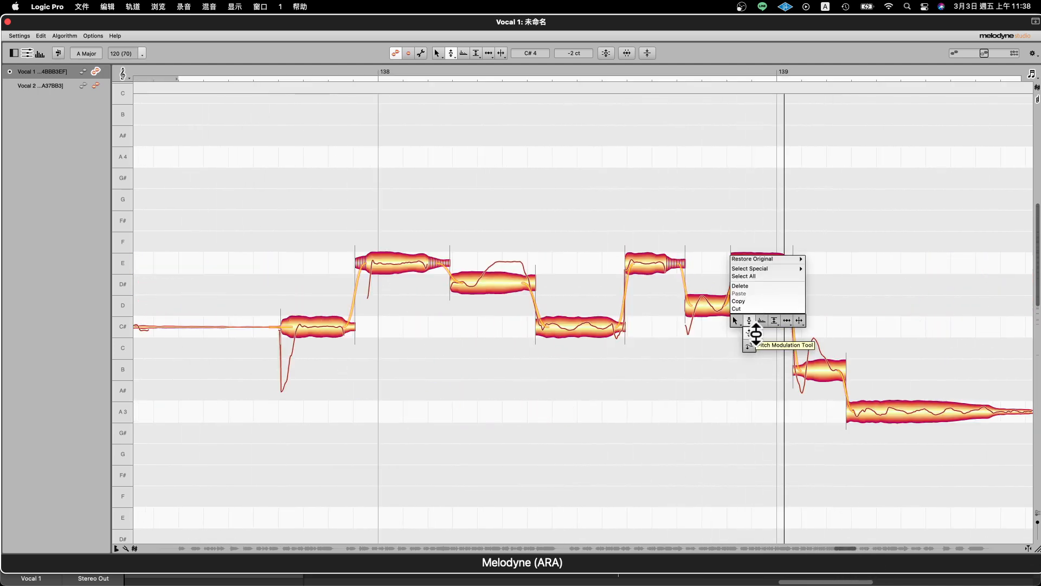
{"action": "left_click", "coordinate": [739, 333]}
{"action": "left_click_drag", "start_coordinate": [815, 295], "coordinate": [537, 255]}
{"action": "right_click", "coordinate": [405, 286]}
{"action": "mouse_move", "coordinate": [405, 277]}
{"action": "left_click", "coordinate": [407, 301]}
{"action": "left_click_drag", "start_coordinate": [407, 304], "coordinate": [457, 295]}
{"action": "right_click", "coordinate": [492, 252]}
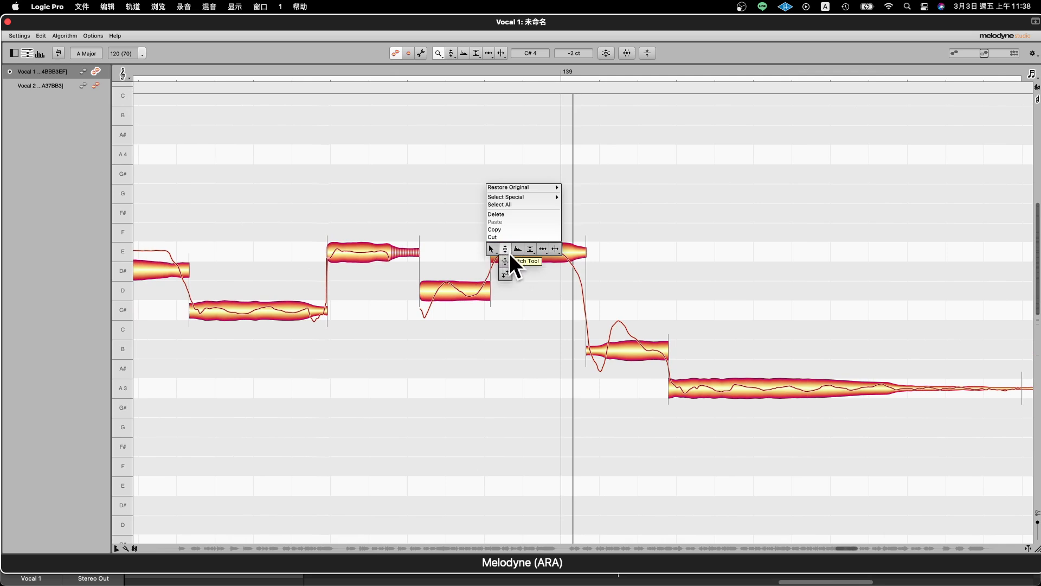
{"action": "left_click", "coordinate": [505, 248]}
{"action": "left_click", "coordinate": [472, 290]}
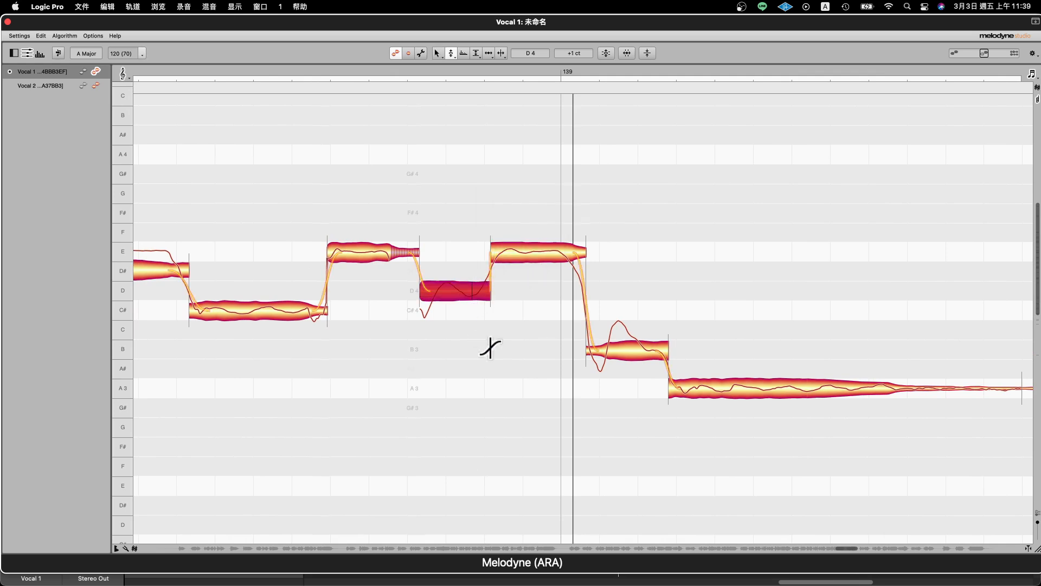
- Try a smoother pitch transition from the D note to the following E note, play it, and restore the steep transition
{"action": "left_click_drag", "start_coordinate": [477, 293], "coordinate": [470, 232]}
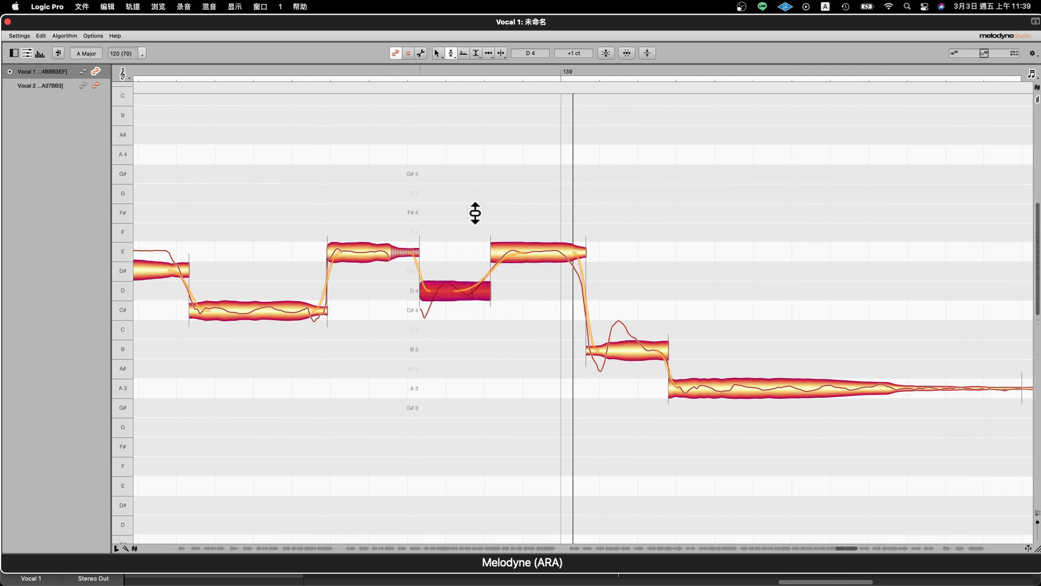
{"action": "key", "text": "space"}
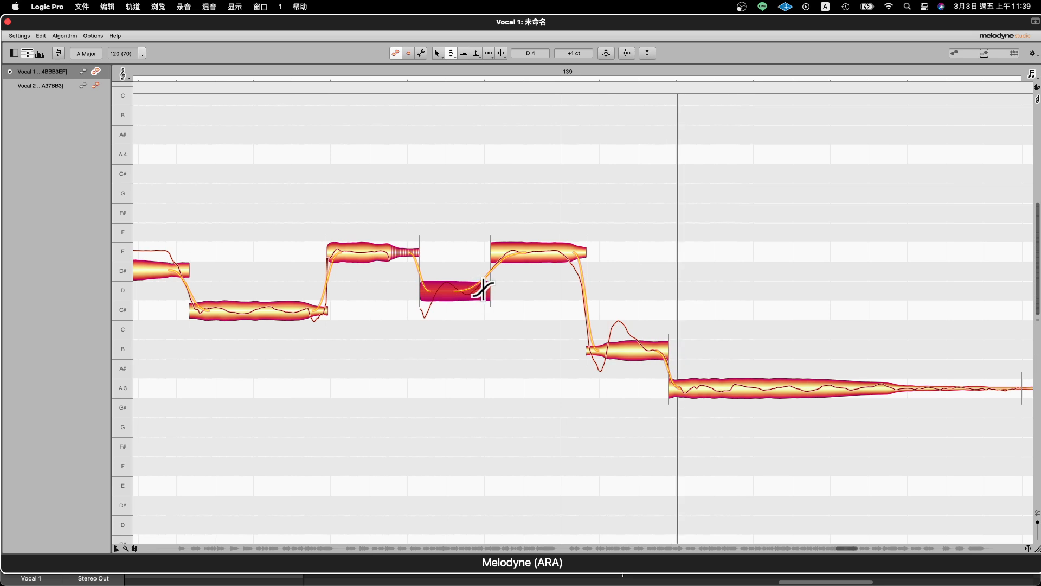
{"action": "left_click_drag", "start_coordinate": [483, 290], "coordinate": [488, 421]}
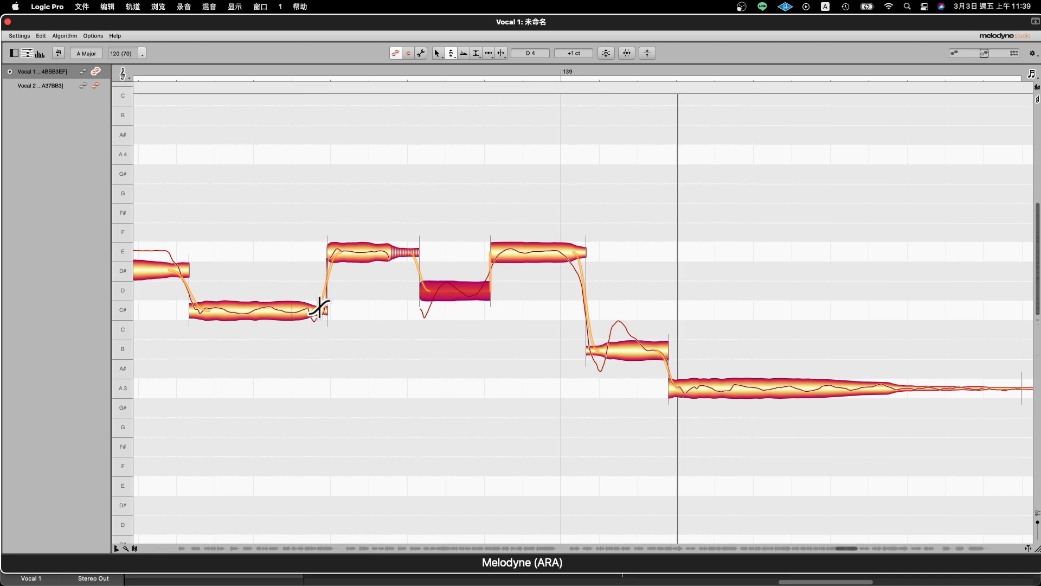
- Soften the pitch transitions from the C# note and the D note into their following E notes before bar 139, and play the passage
{"action": "left_click_drag", "start_coordinate": [321, 304], "coordinate": [298, 280]}
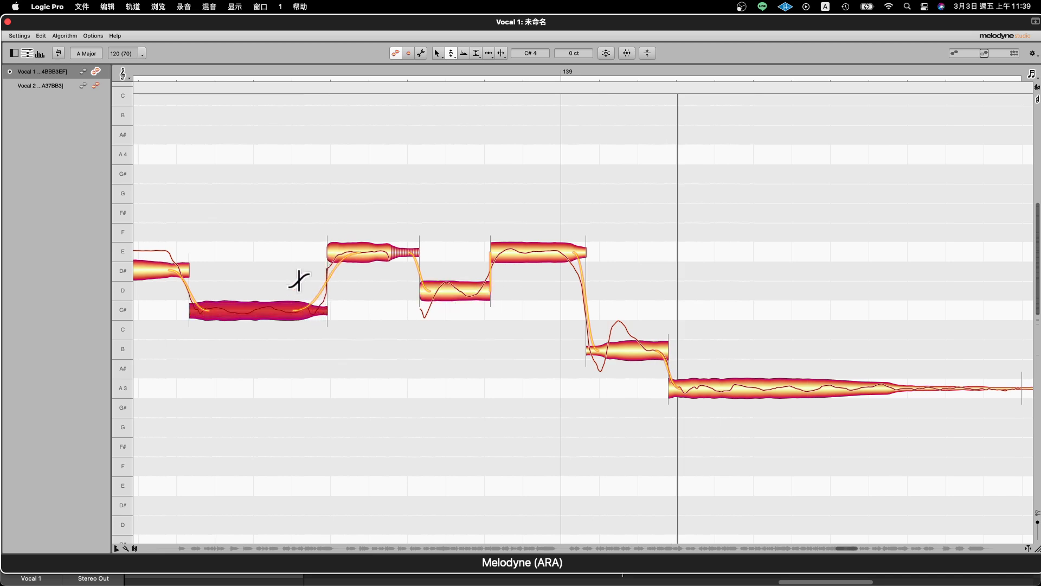
{"action": "left_click", "coordinate": [481, 290]}
{"action": "key", "text": "space"}
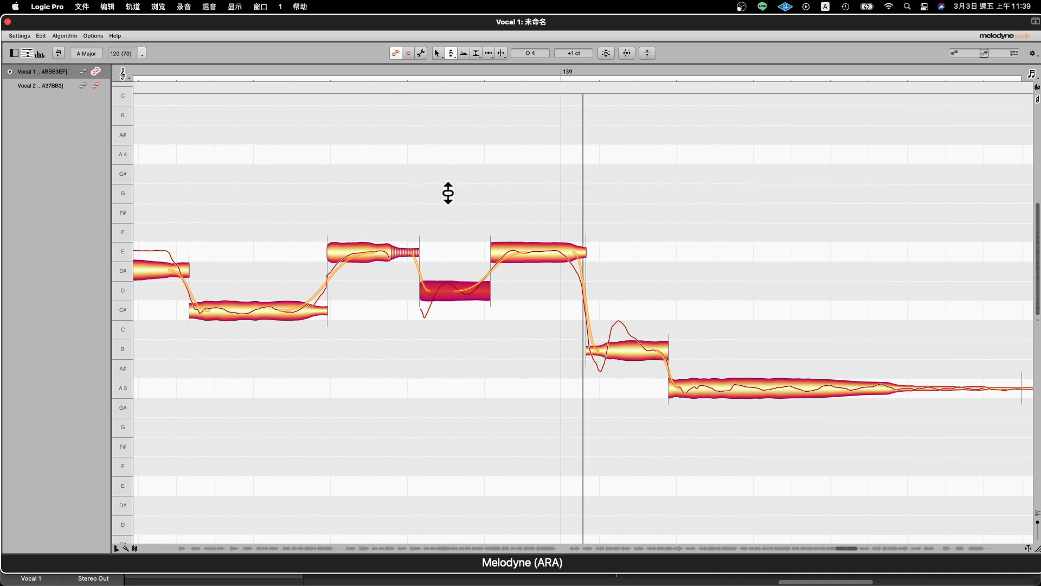
{"action": "key", "text": "space"}
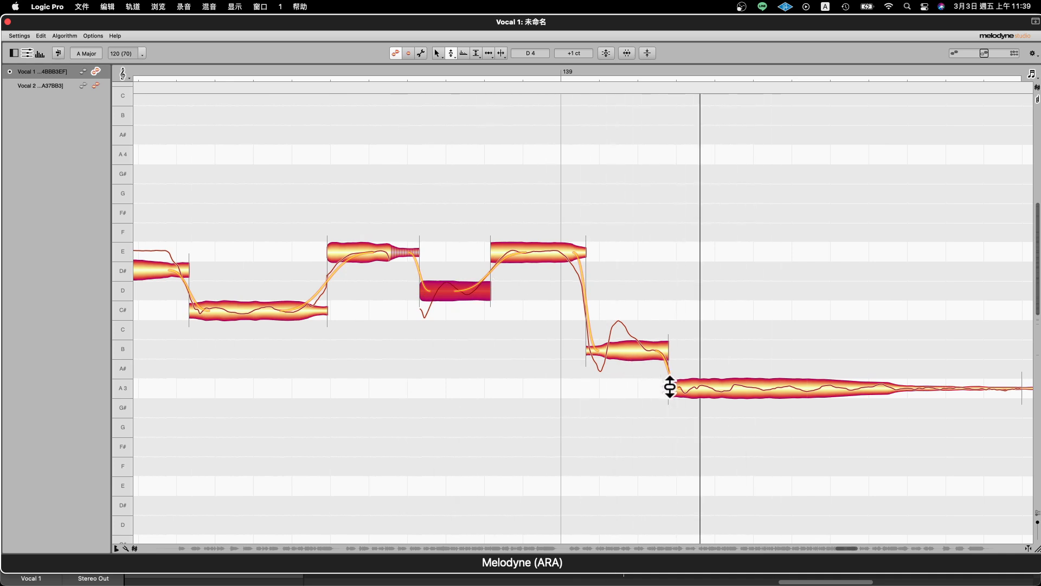
{"action": "left_click", "coordinate": [658, 350]}
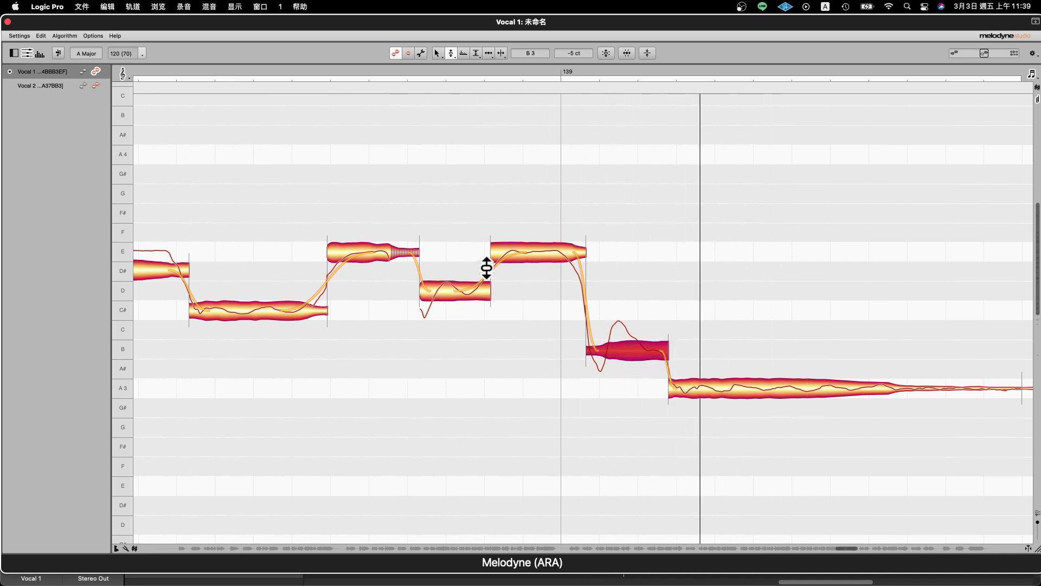
- Reduce the pitch modulation of the D note before bar 139 to 74% with the Pitch Modulation Tool
{"action": "right_click", "coordinate": [427, 230]}
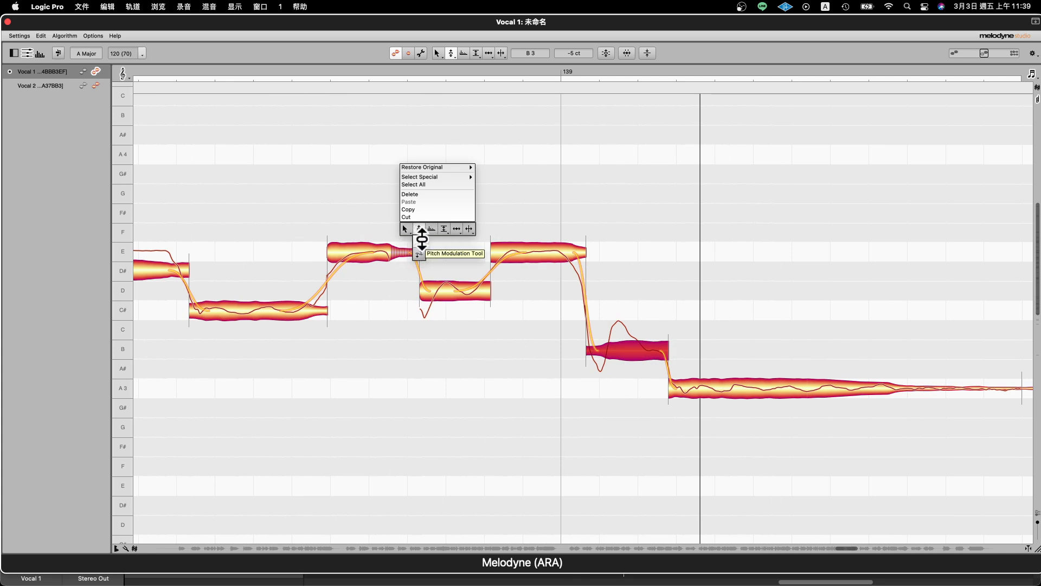
{"action": "left_click", "coordinate": [419, 243]}
{"action": "right_click", "coordinate": [478, 291]}
{"action": "left_click", "coordinate": [473, 291]}
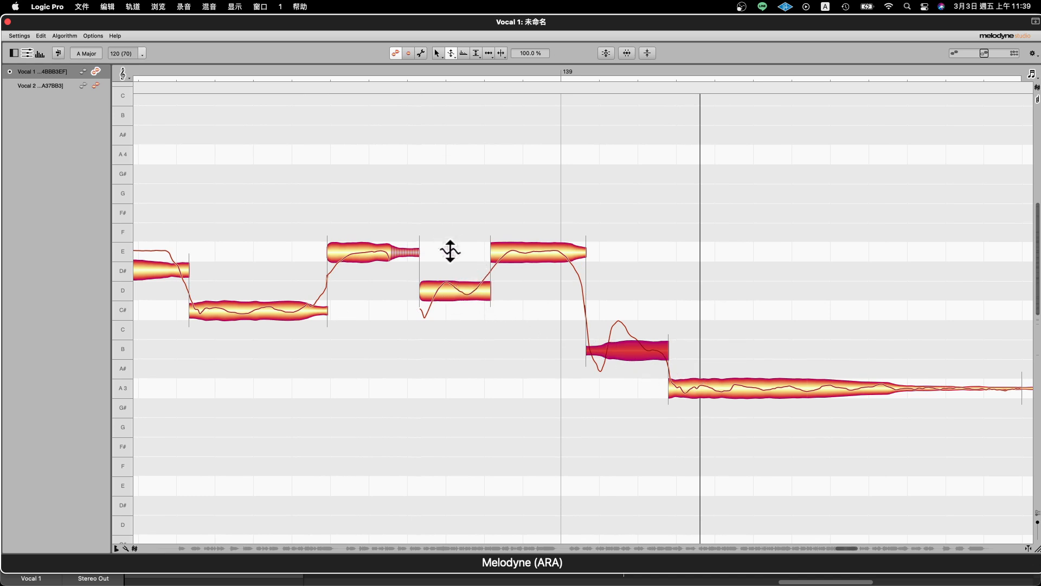
{"action": "left_click", "coordinate": [465, 295]}
{"action": "mouse_move", "coordinate": [464, 295]}
{"action": "left_mouse_down"}
{"action": "mouse_move", "coordinate": [467, 329]}
{"action": "mouse_move", "coordinate": [488, 293]}
{"action": "mouse_move", "coordinate": [476, 311]}
{"action": "mouse_move", "coordinate": [467, 296]}
{"action": "mouse_move", "coordinate": [465, 327]}
{"action": "mouse_move", "coordinate": [455, 293]}
{"action": "mouse_move", "coordinate": [467, 284]}
{"action": "left_mouse_up"}
- Vary the pitch drift of the long A3 note after bar 139 with the Pitch Drift Tool, raising it to 471% and lowering it to 14%
{"action": "right_click", "coordinate": [468, 285]}
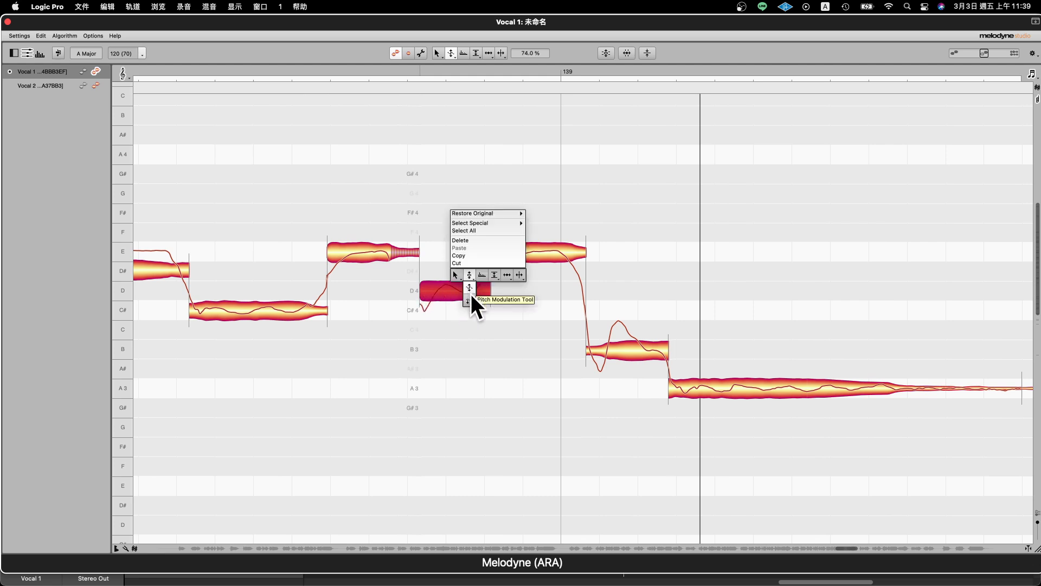
{"action": "left_click", "coordinate": [470, 300]}
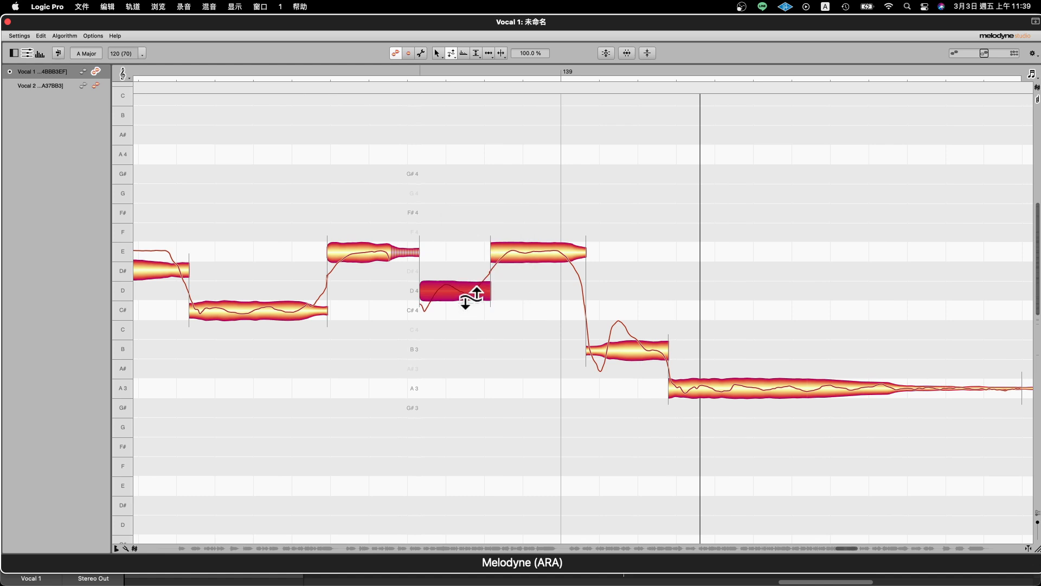
{"action": "right_click", "coordinate": [521, 302]}
{"action": "left_click", "coordinate": [516, 305]}
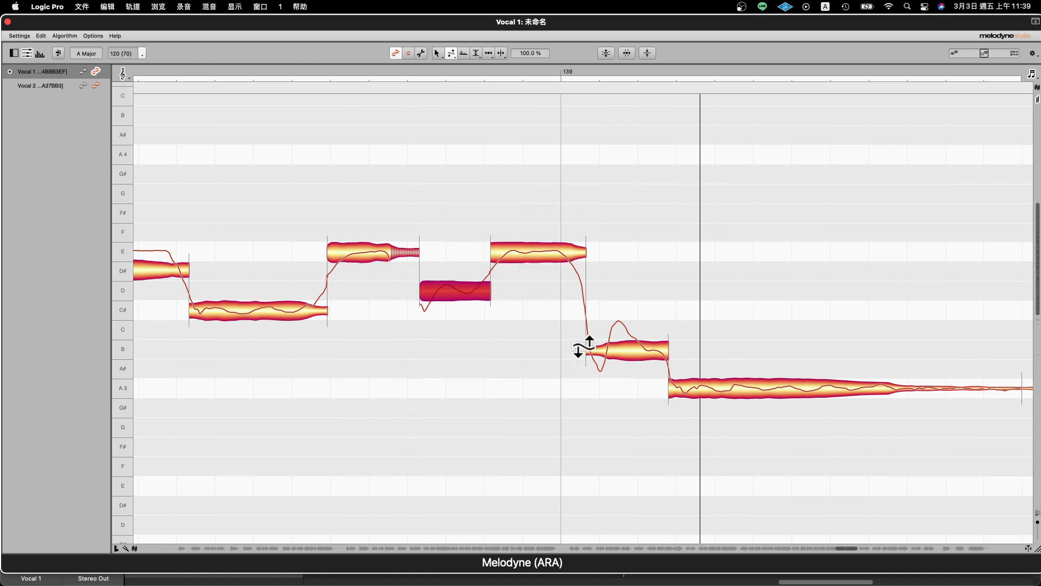
{"action": "right_click", "coordinate": [838, 419]}
{"action": "left_click_drag", "start_coordinate": [925, 417], "coordinate": [548, 402]}
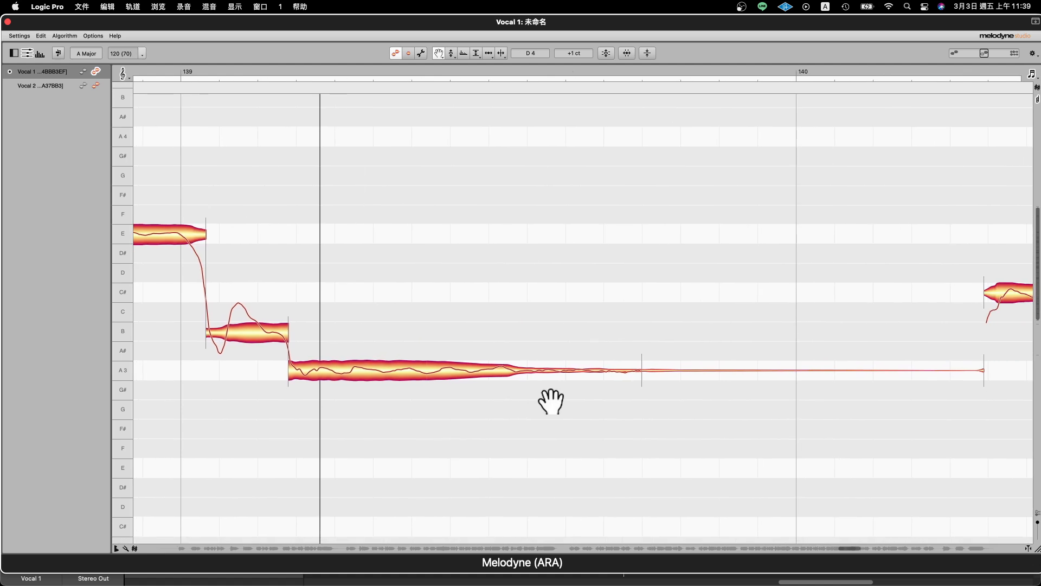
{"action": "right_click", "coordinate": [546, 378]}
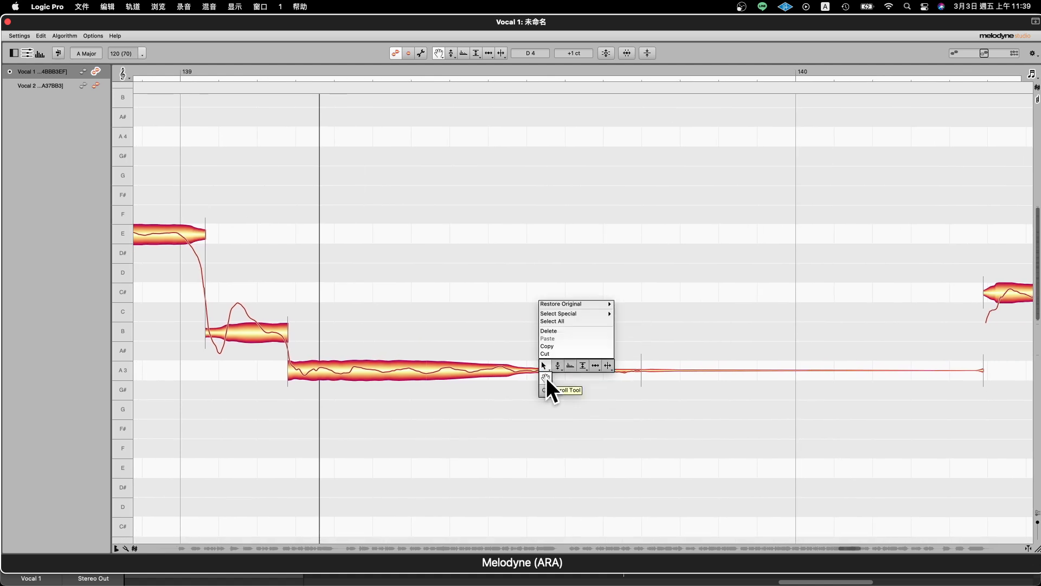
{"action": "left_click", "coordinate": [558, 366]}
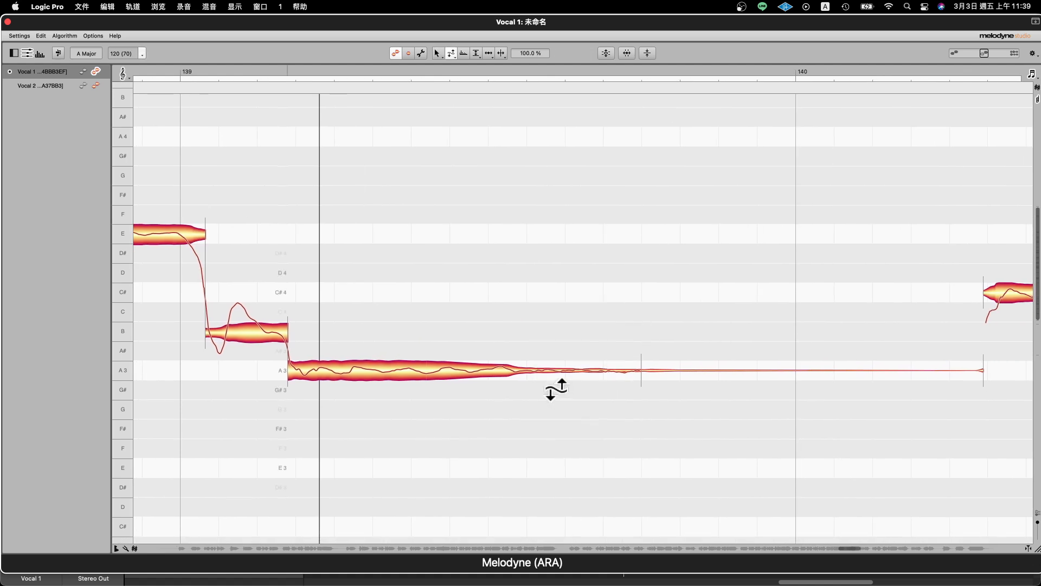
{"action": "left_click", "coordinate": [510, 371]}
{"action": "left_click_drag", "start_coordinate": [512, 411], "coordinate": [512, 491]}
{"action": "left_click_drag", "start_coordinate": [517, 389], "coordinate": [519, 174]}
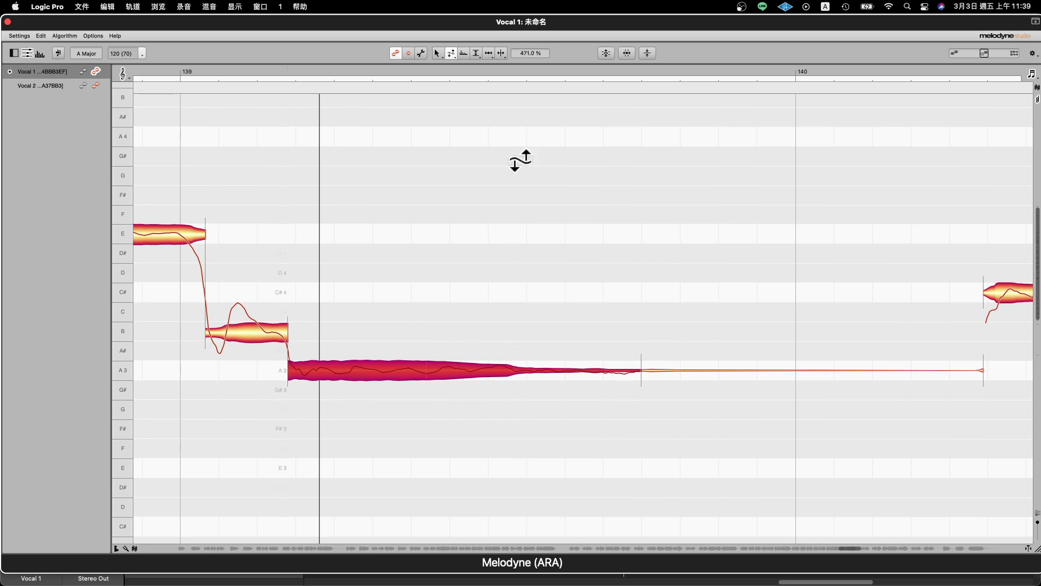
{"action": "left_click_drag", "start_coordinate": [520, 124], "coordinate": [532, 564]}
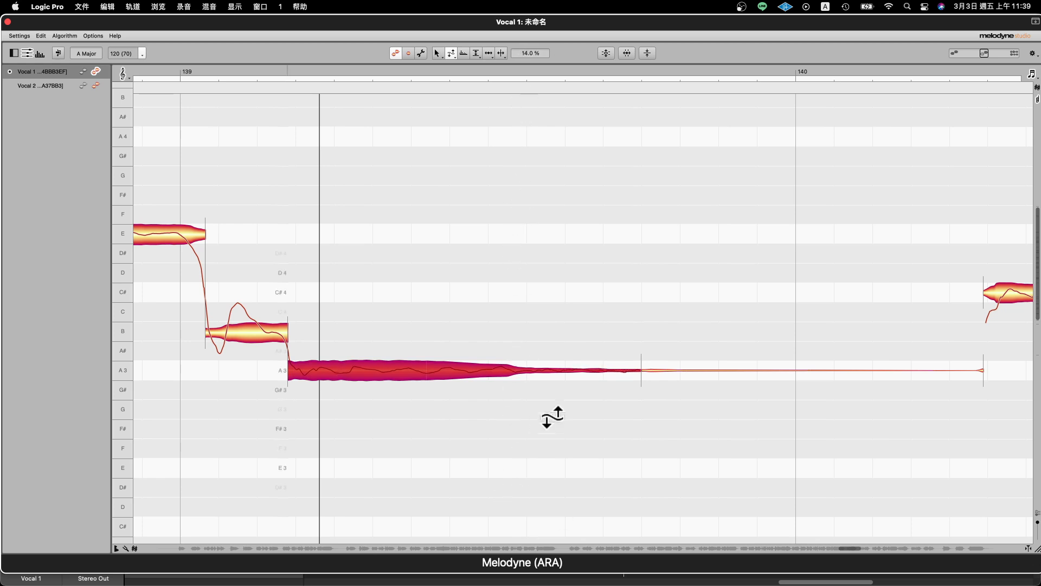
- Shift the formants of the B note just after bar 139 to -22 ct with the Formant Tool
{"action": "right_click", "coordinate": [529, 341]}
{"action": "left_click", "coordinate": [532, 338]}
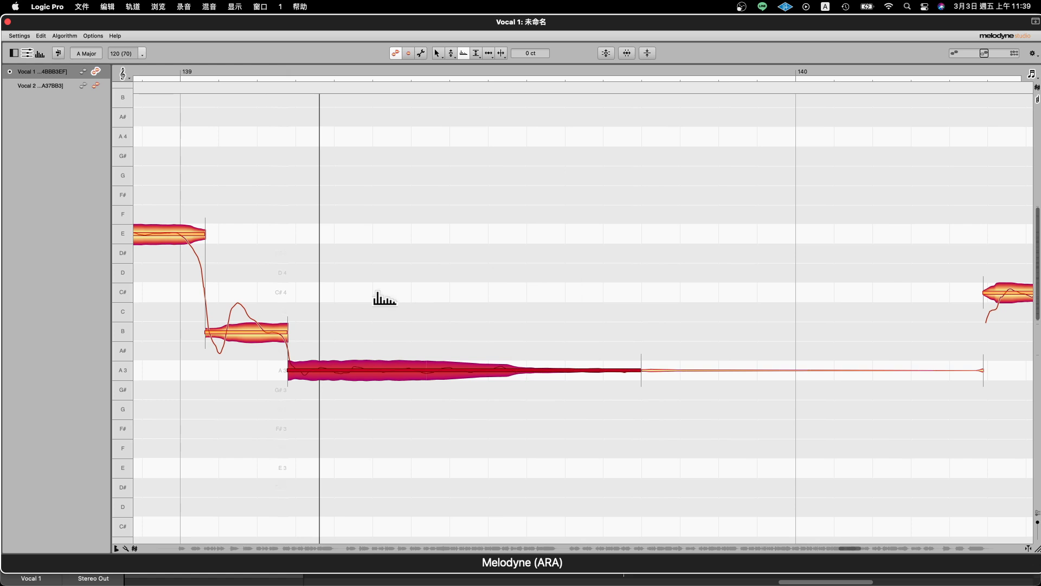
{"action": "right_click", "coordinate": [379, 300]}
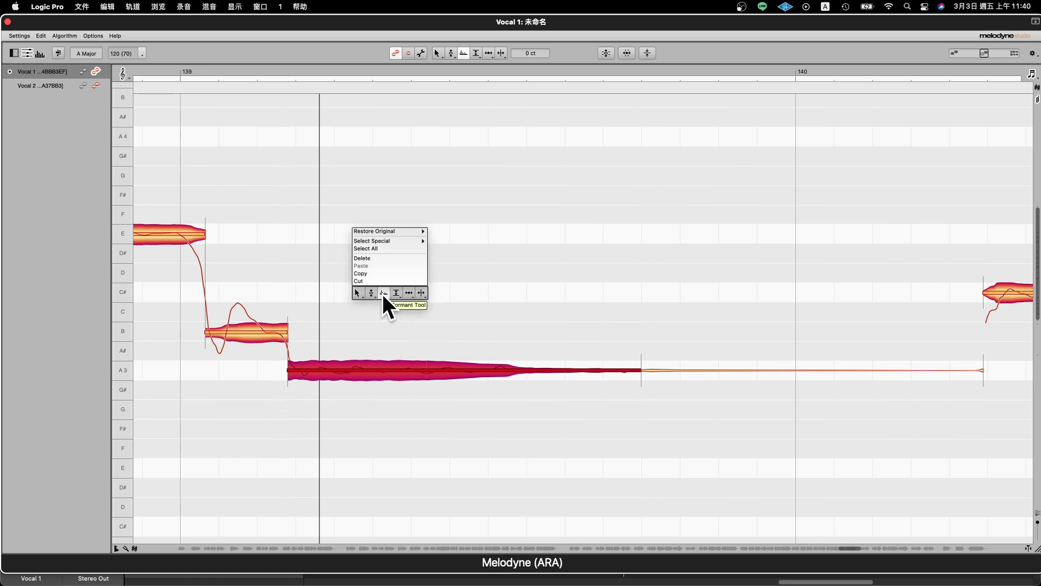
{"action": "left_click", "coordinate": [383, 294]}
{"action": "left_click_drag", "start_coordinate": [255, 332], "coordinate": [247, 339]}
- Raise the formants of the D# note after bar 138 to +423 ct with the Formant Tool
{"action": "right_click", "coordinate": [317, 291]}
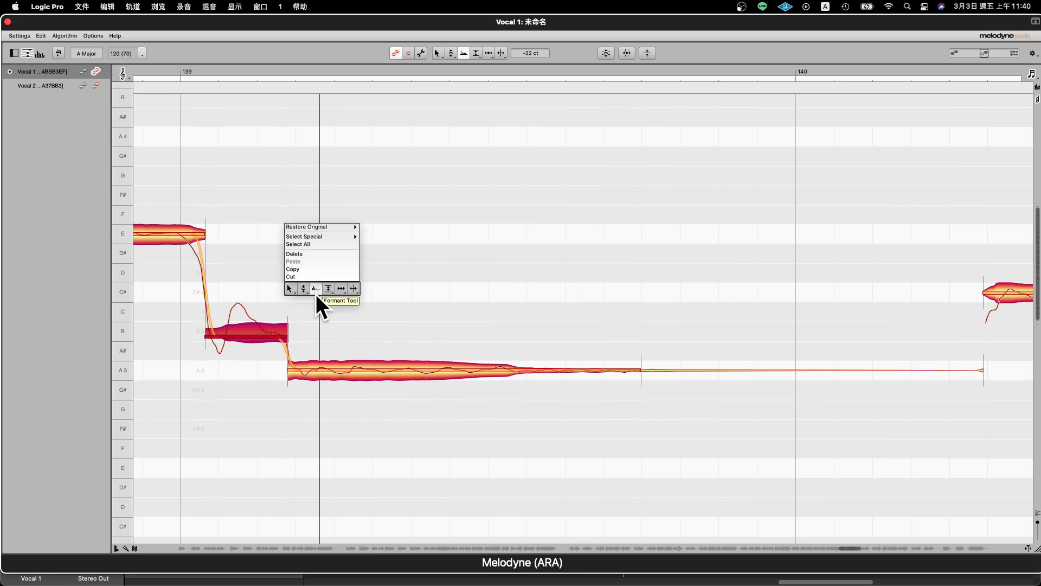
{"action": "left_click", "coordinate": [291, 300]}
{"action": "left_click_drag", "start_coordinate": [333, 284], "coordinate": [1027, 342]}
{"action": "left_click_drag", "start_coordinate": [602, 205], "coordinate": [678, 191]}
{"action": "right_click", "coordinate": [595, 220]}
{"action": "left_click", "coordinate": [610, 216]}
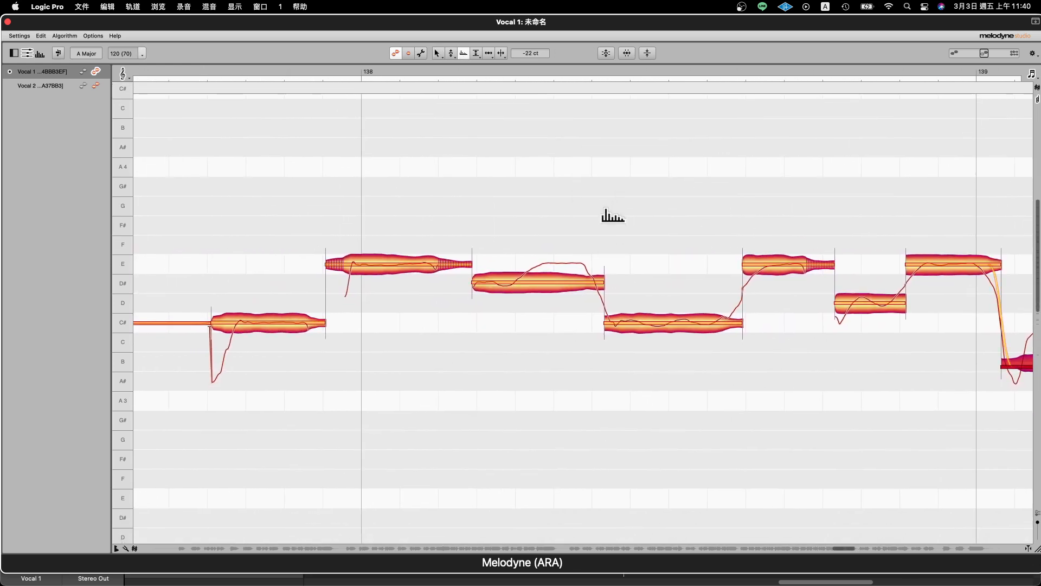
{"action": "left_click_drag", "start_coordinate": [542, 284], "coordinate": [548, 202]}
- Play back the passage around bar 138 repeatedly to hear the D# note's raised formants
{"action": "key", "text": "space"}
{"action": "key", "text": "space"}
{"action": "key", "text": "space"}
{"action": "key", "text": "space"}
{"action": "left_click", "coordinate": [547, 210]}
{"action": "key", "text": "space"}
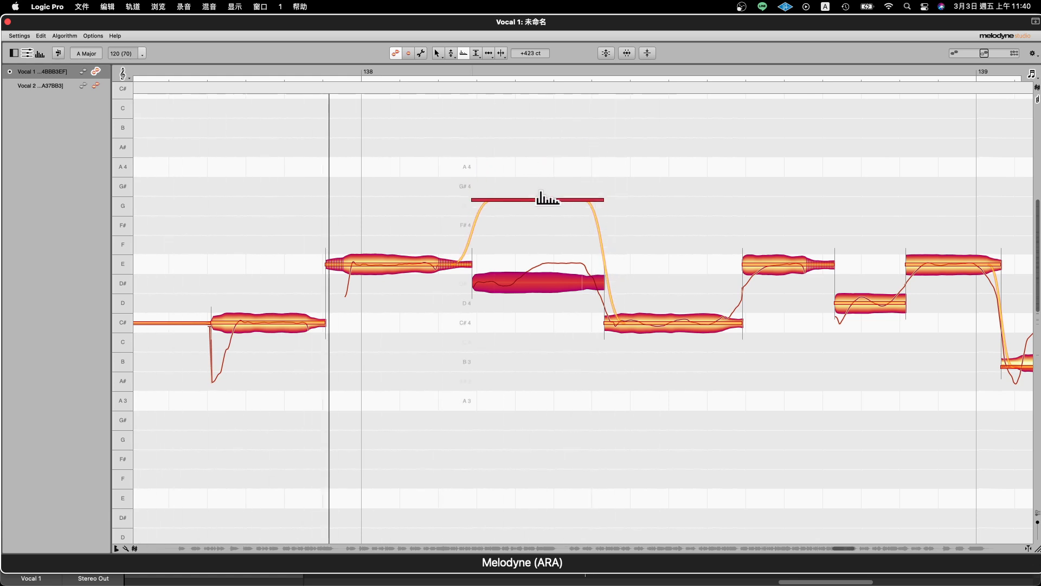
{"action": "key", "text": "space"}
{"action": "left_click", "coordinate": [551, 222]}
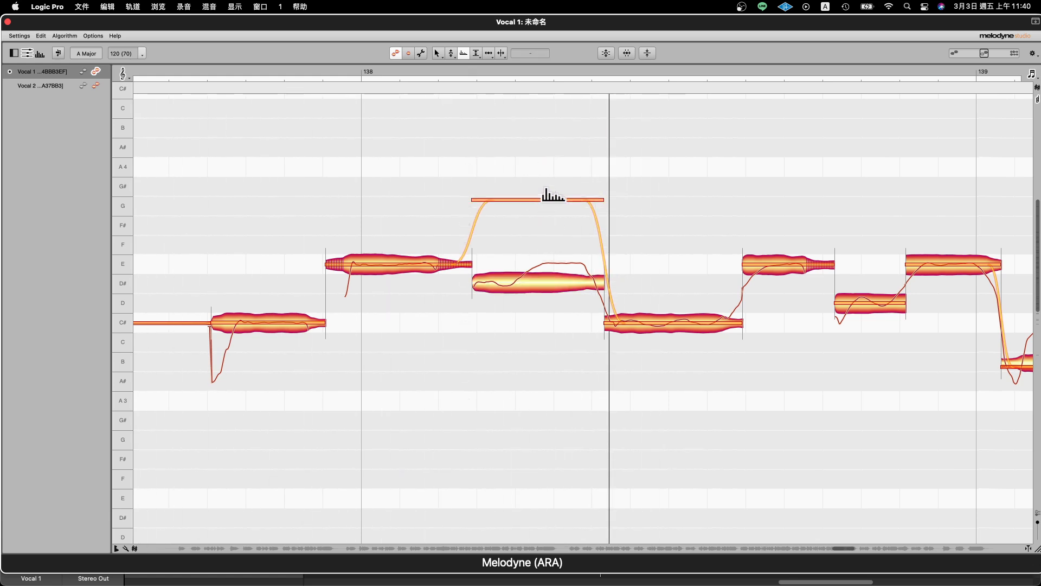
- Return the formants of the D# note after bar 138 to 0 ct
{"action": "left_click_drag", "start_coordinate": [526, 200], "coordinate": [527, 282]}
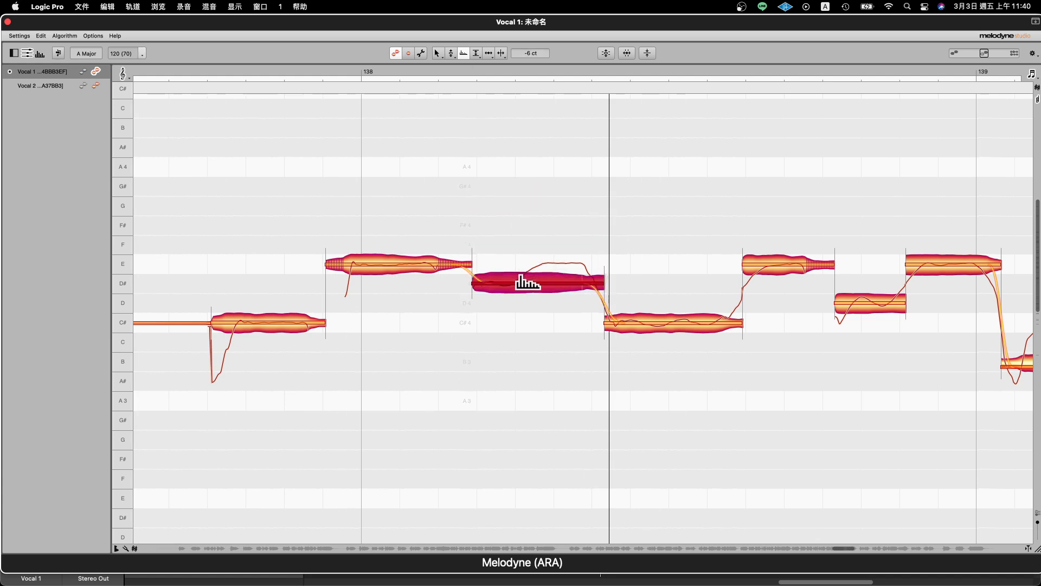
{"action": "right_click", "coordinate": [527, 282]}
{"action": "left_click", "coordinate": [529, 283]}
{"action": "right_click", "coordinate": [537, 282]}
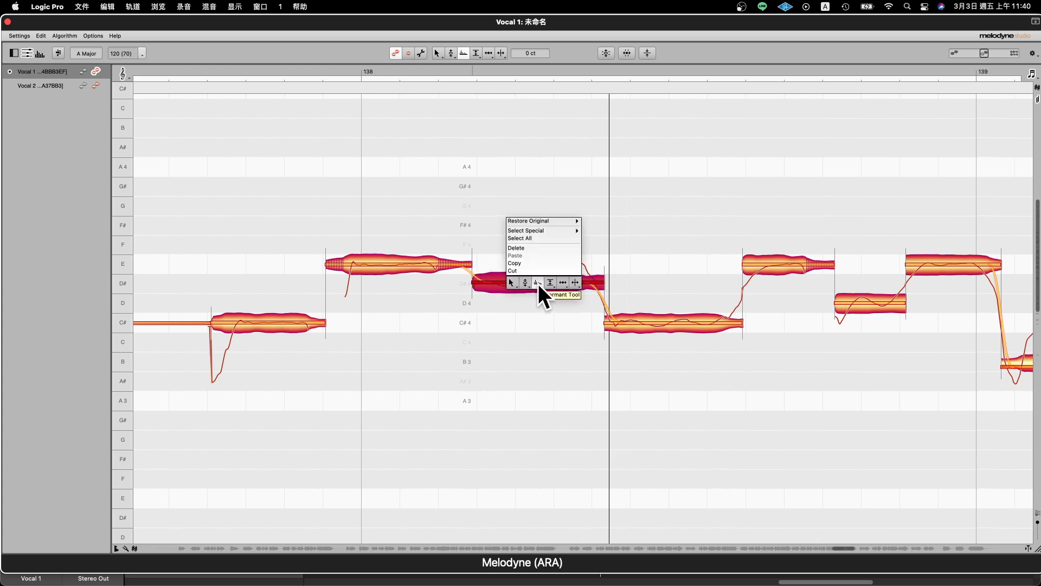
{"action": "left_click", "coordinate": [539, 284]}
- Adjust the pitch of the D# note after bar 138 to a 0 ct deviation with the Main Tool
{"action": "right_click", "coordinate": [529, 276]}
{"action": "left_click", "coordinate": [506, 275]}
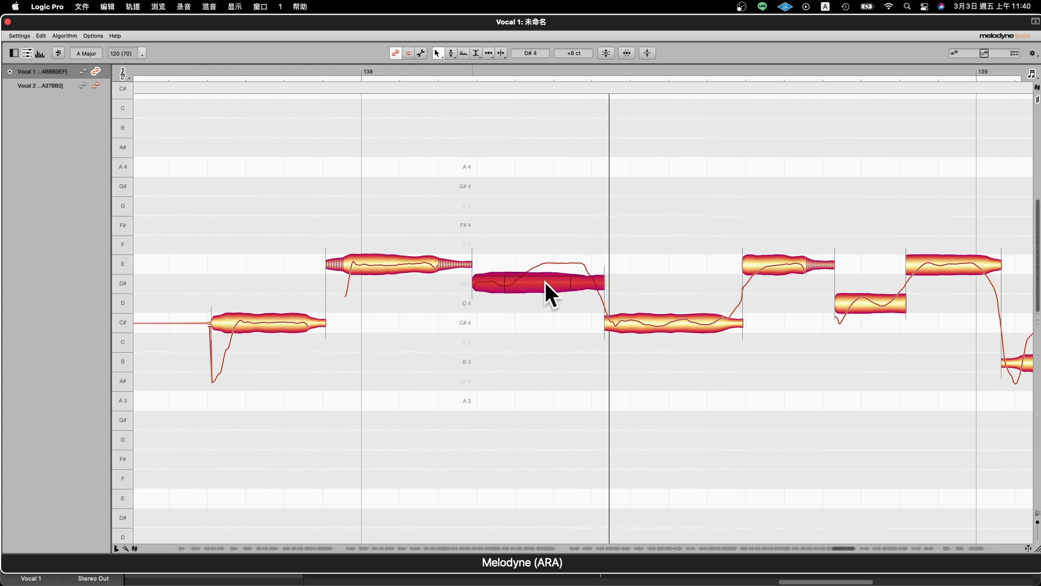
{"action": "mouse_move", "coordinate": [547, 284]}
{"action": "left_mouse_down"}
{"action": "mouse_move", "coordinate": [551, 214]}
{"action": "mouse_move", "coordinate": [535, 204]}
{"action": "mouse_move", "coordinate": [532, 292]}
{"action": "mouse_move", "coordinate": [542, 283]}
{"action": "left_mouse_up"}
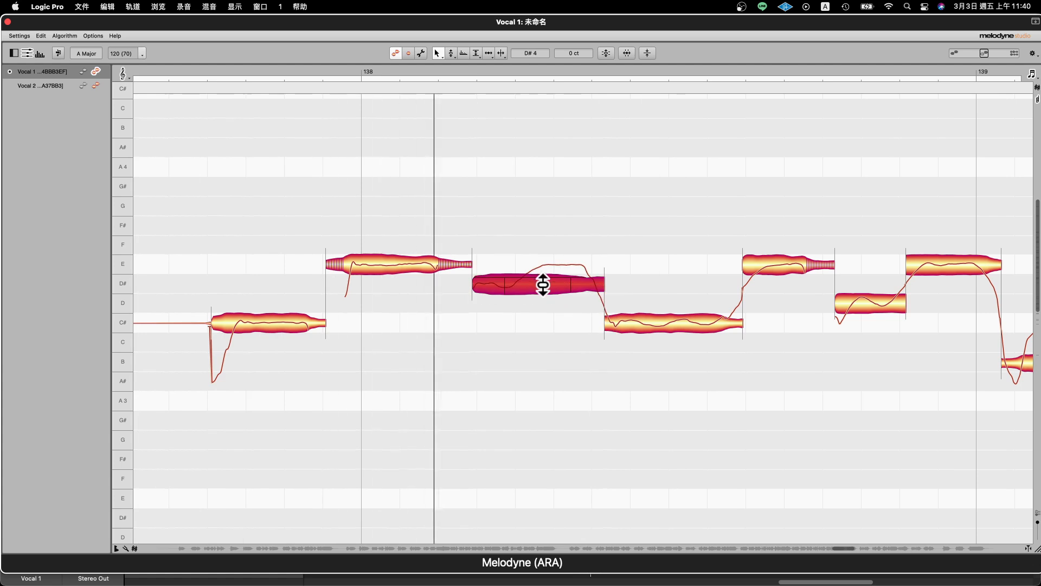
- Lower the level of the D# note after bar 138 to -1.08 dB with the Amplitude Tool and show the related Fade Tool
{"action": "right_click", "coordinate": [529, 287]}
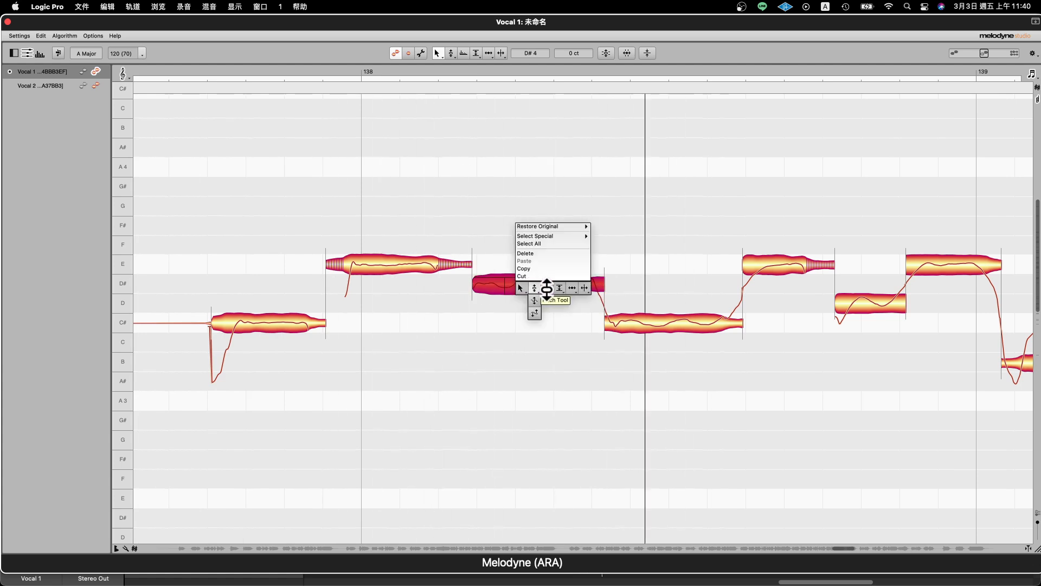
{"action": "left_click", "coordinate": [538, 287]}
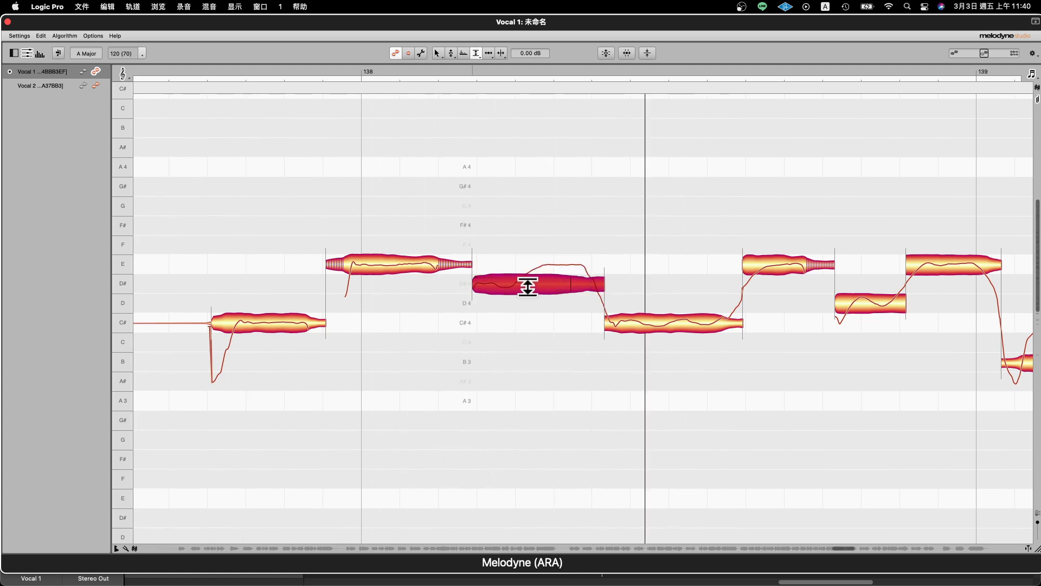
{"action": "right_click", "coordinate": [529, 284]}
{"action": "left_click", "coordinate": [531, 283]}
{"action": "mouse_move", "coordinate": [531, 278]}
{"action": "left_mouse_down"}
{"action": "mouse_move", "coordinate": [527, 324]}
{"action": "mouse_move", "coordinate": [532, 281]}
{"action": "left_mouse_up"}
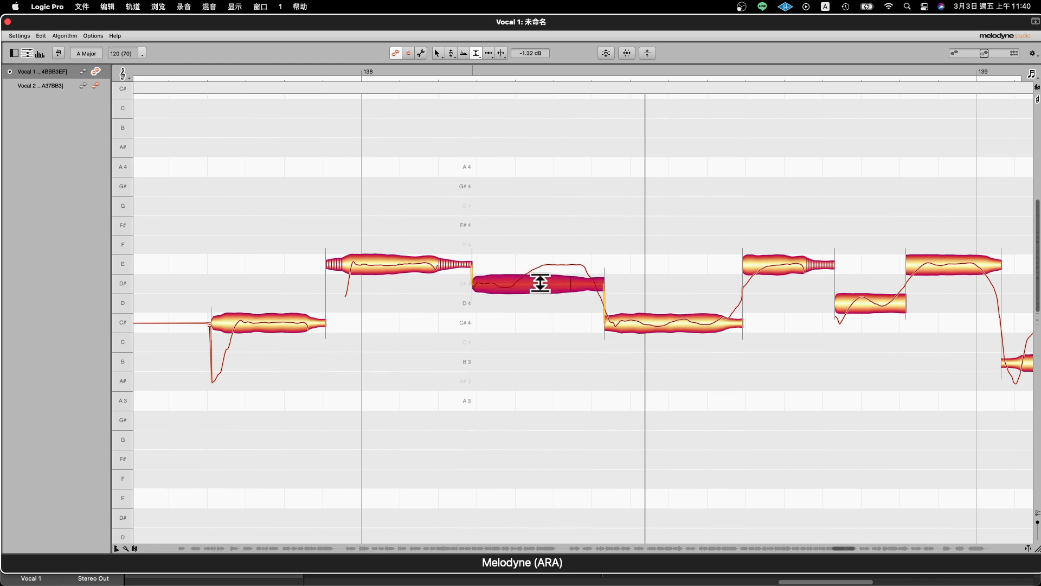
{"action": "right_click", "coordinate": [542, 283]}
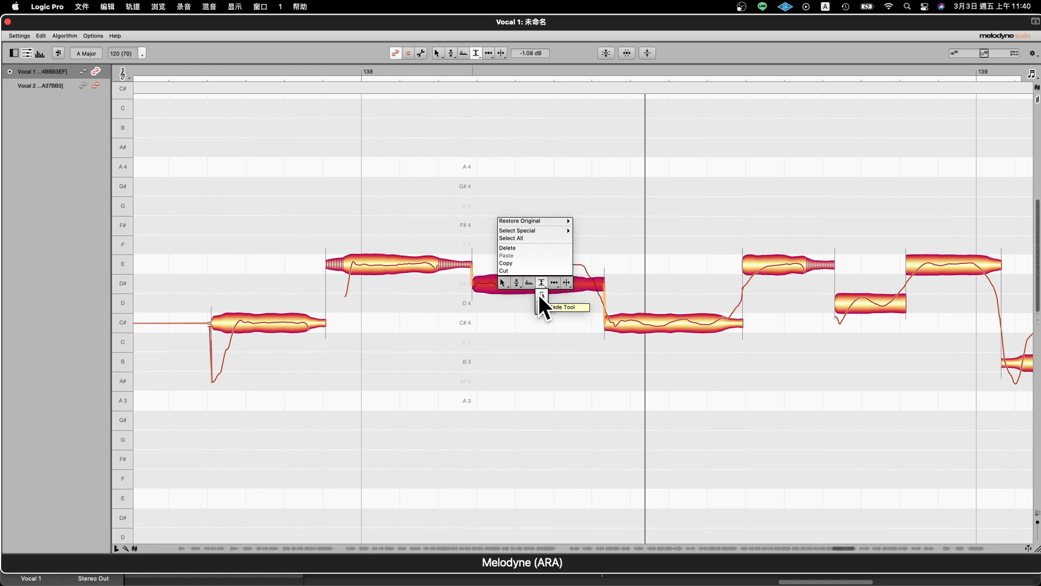
- With the Fade Tool, fade in the D# note after bar 138 and fade out the long A 3 note after bar 139
{"action": "left_click", "coordinate": [542, 295]}
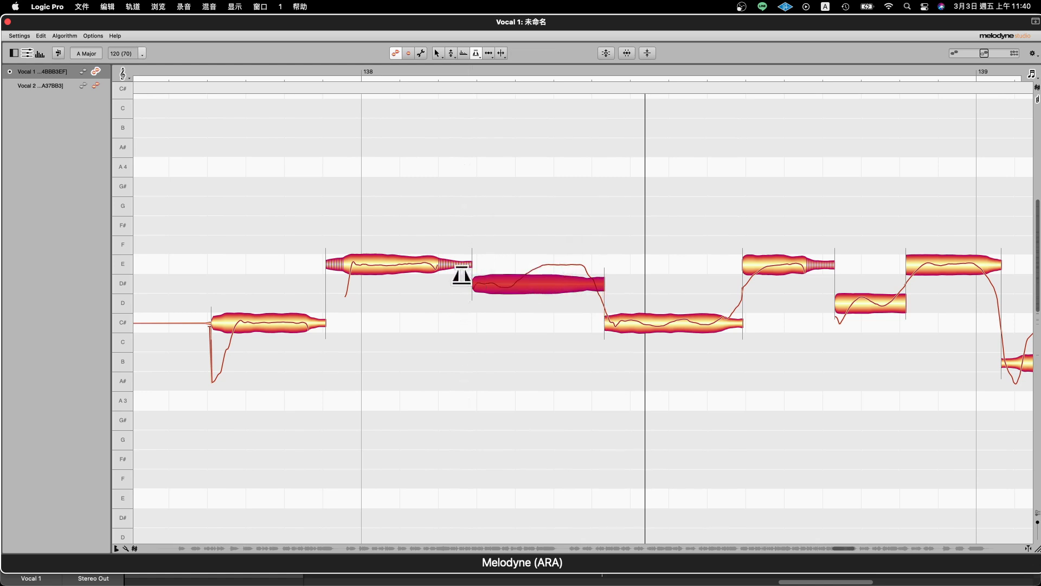
{"action": "left_click_drag", "start_coordinate": [480, 285], "coordinate": [563, 288]}
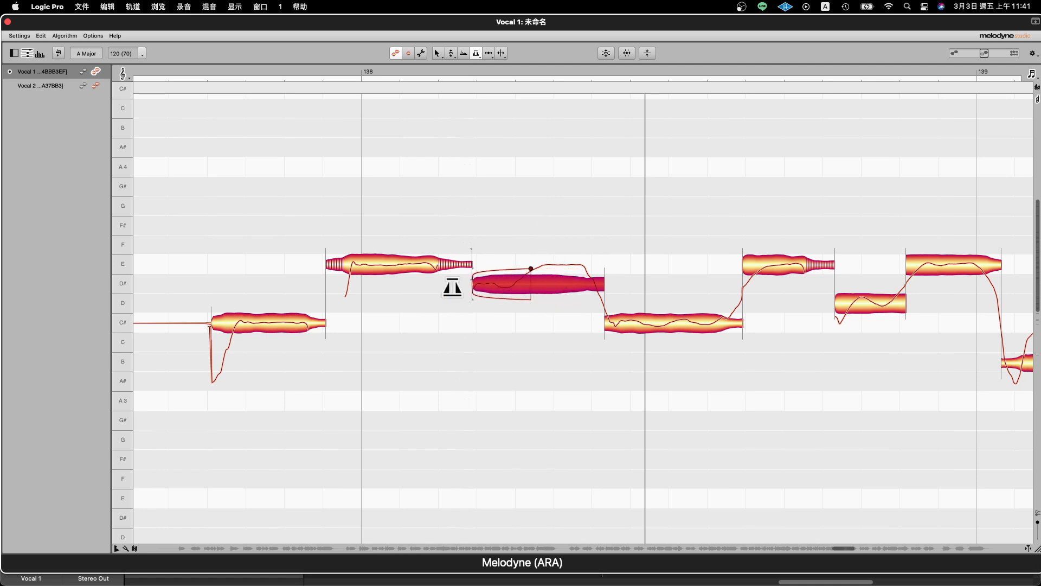
{"action": "right_click", "coordinate": [758, 358]}
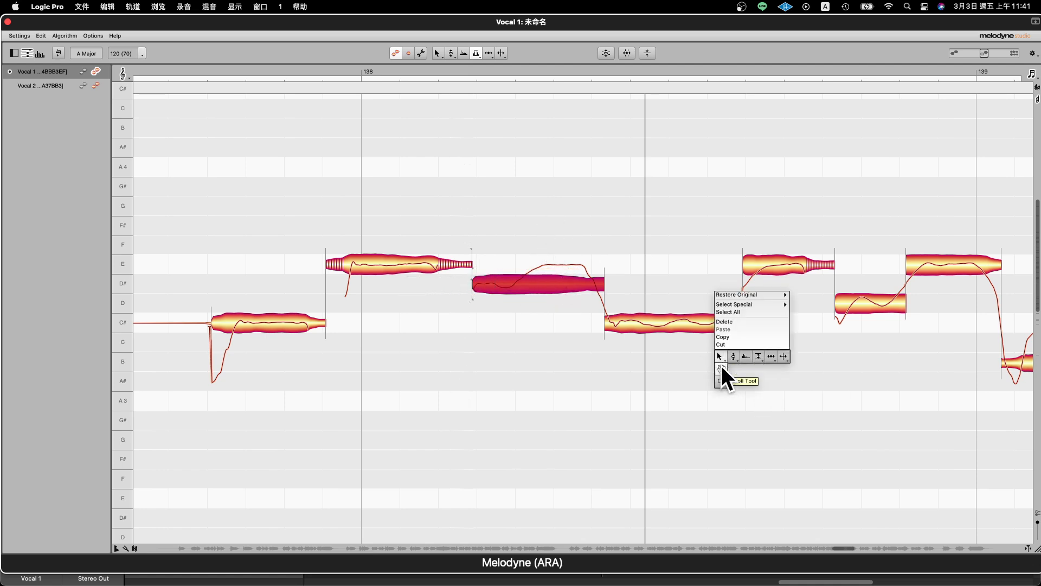
{"action": "left_click", "coordinate": [721, 368]}
{"action": "left_click_drag", "start_coordinate": [829, 372], "coordinate": [261, 348]}
{"action": "right_click", "coordinate": [491, 354]}
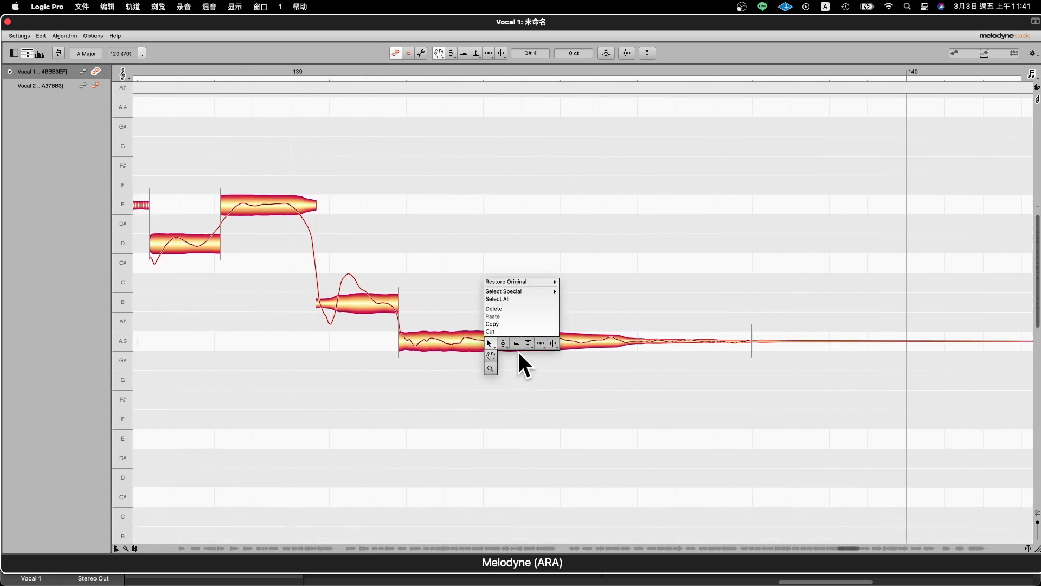
{"action": "left_click", "coordinate": [528, 356]}
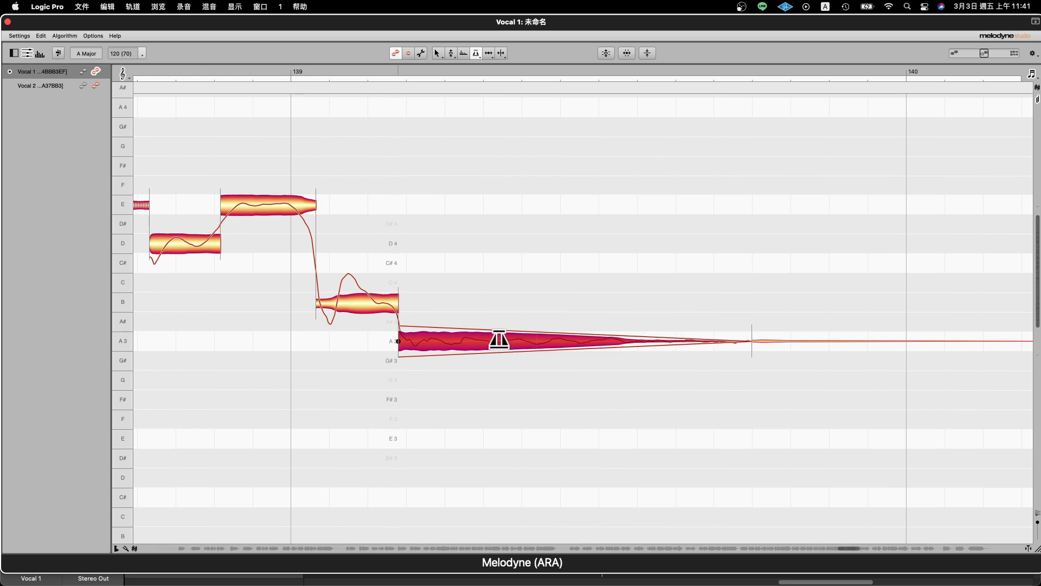
- Set the sibilant balance of the E note at bar 138 to -8 % with the Sibilant Balance Tool
{"action": "right_click", "coordinate": [506, 342]}
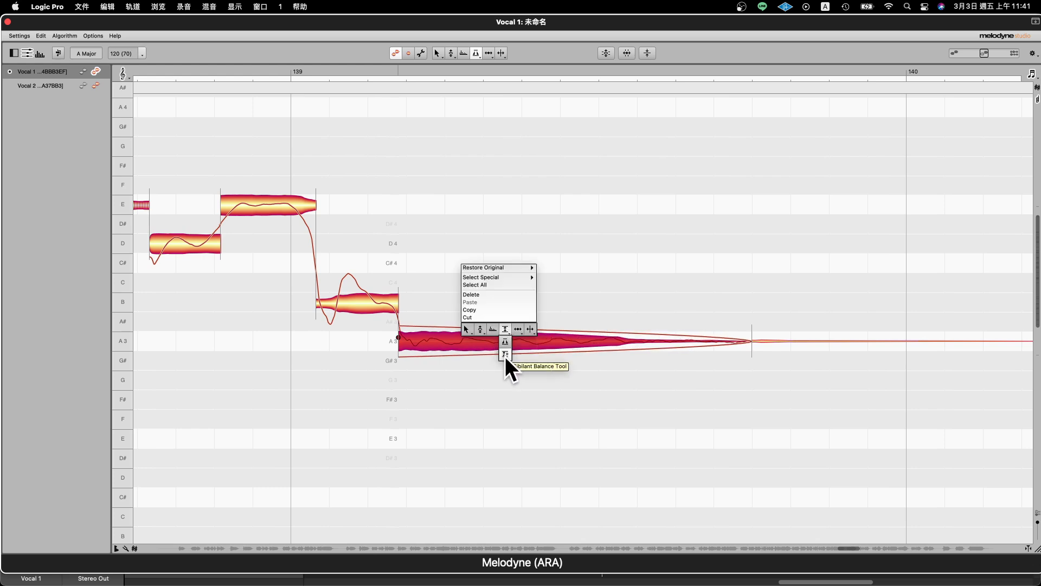
{"action": "left_click", "coordinate": [506, 356]}
{"action": "right_click", "coordinate": [395, 245]}
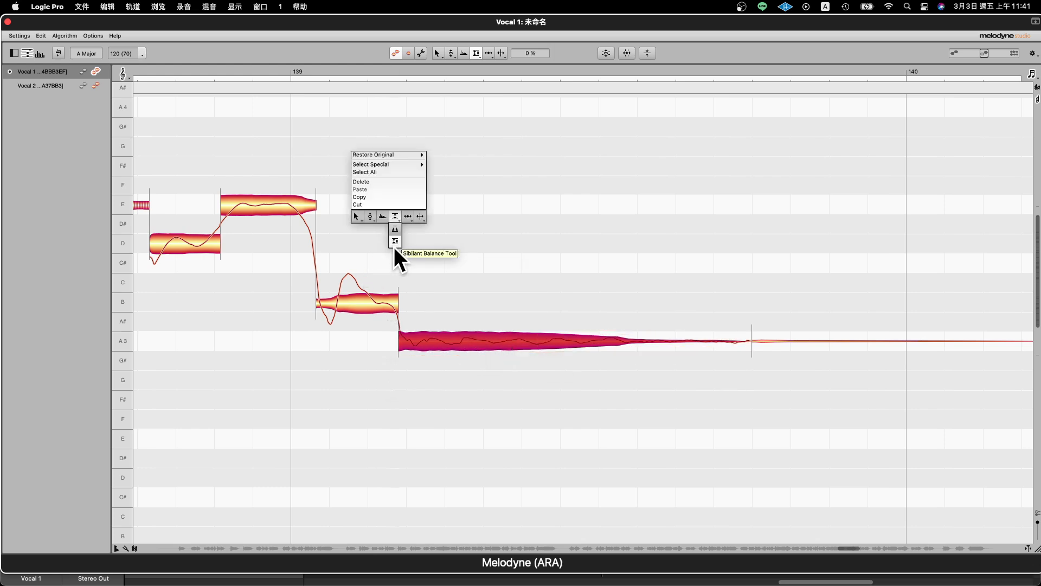
{"action": "left_click", "coordinate": [356, 216]}
{"action": "scroll", "coordinate": [565, 226], "scroll_direction": "left", "scroll_amount": 10}
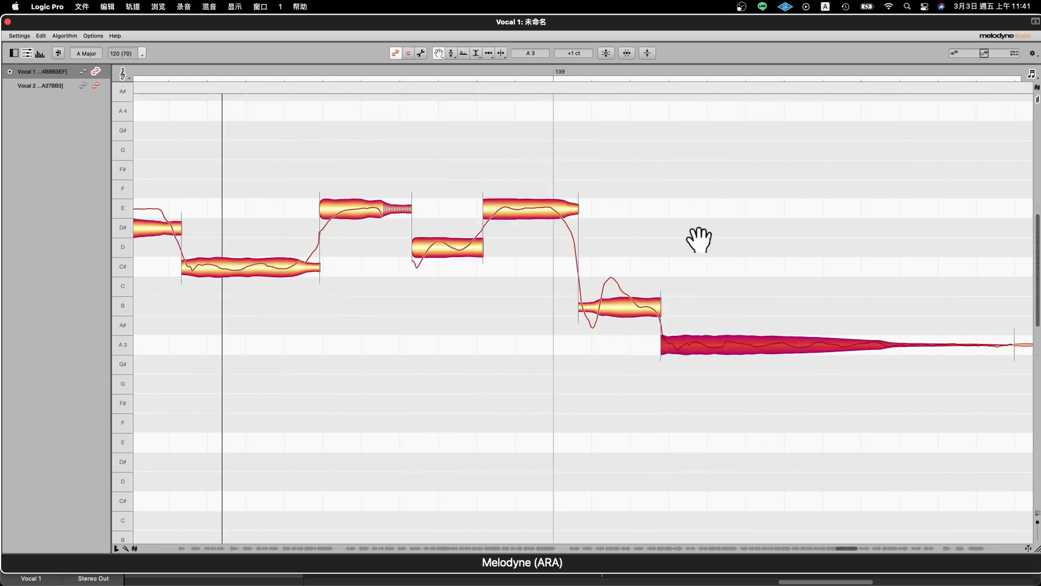
{"action": "scroll", "coordinate": [586, 264], "scroll_direction": "left", "scroll_amount": 10}
{"action": "scroll", "coordinate": [586, 264], "scroll_direction": "up", "scroll_amount": 3}
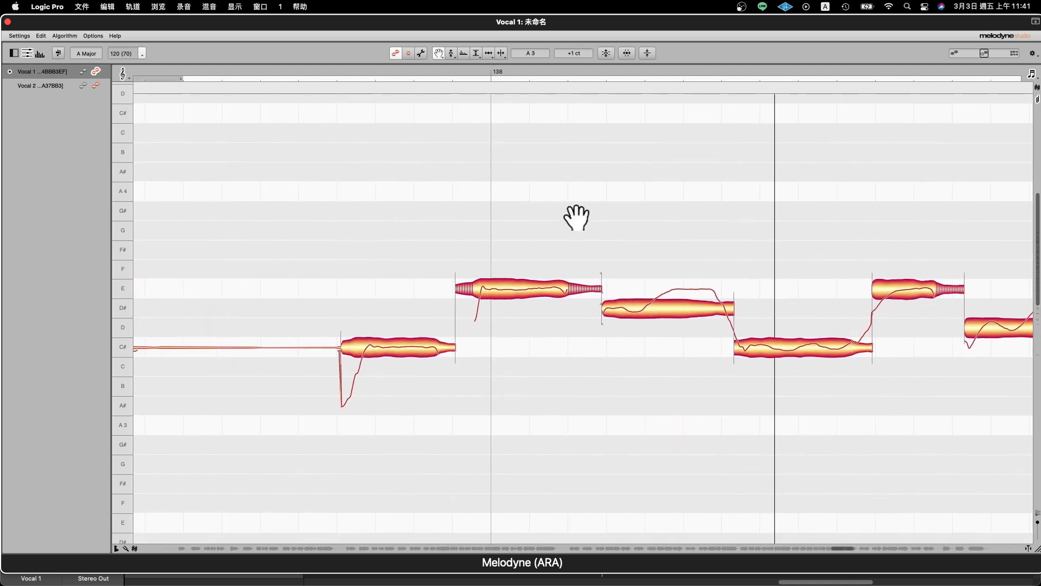
{"action": "right_click", "coordinate": [470, 304]}
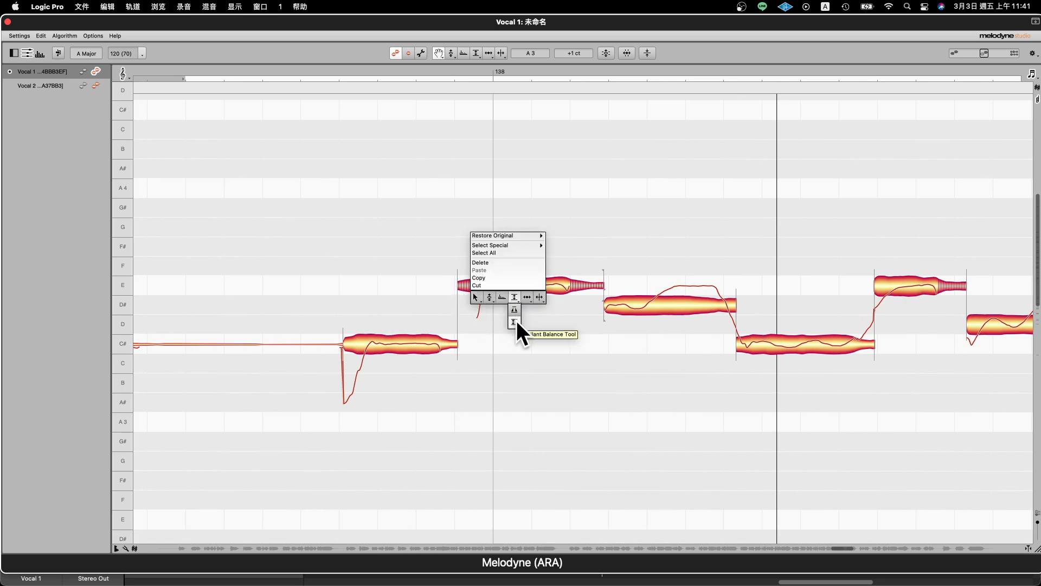
{"action": "left_click", "coordinate": [515, 321]}
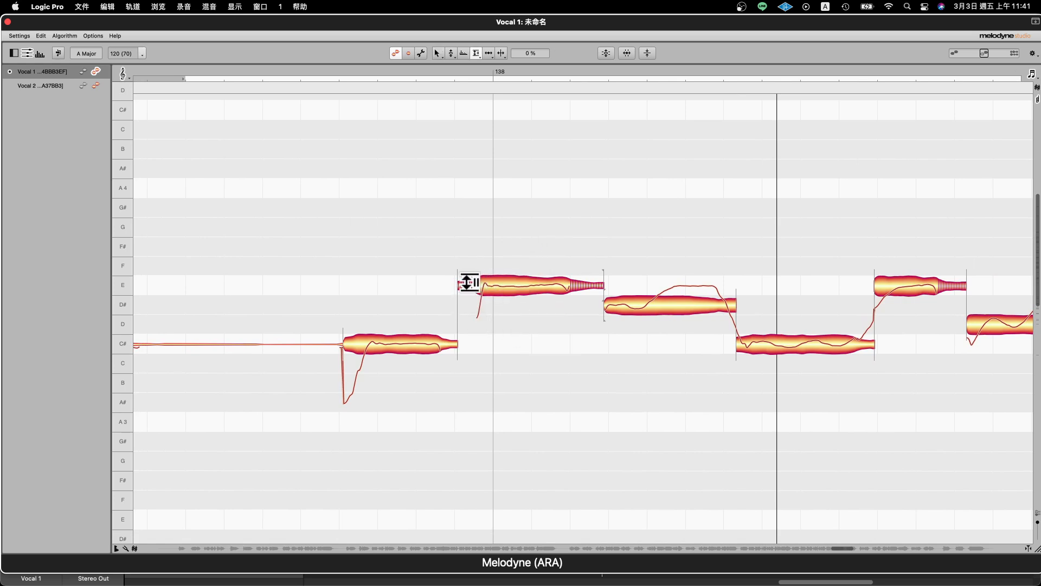
{"action": "left_click_drag", "start_coordinate": [470, 286], "coordinate": [528, 303]}
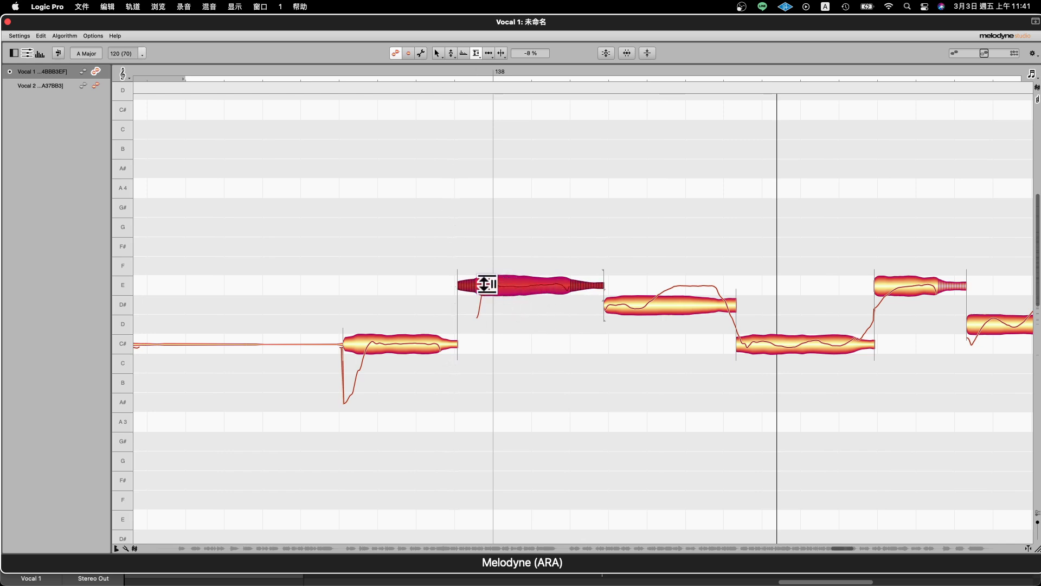
- Add two time handles inside the E note at bar 138 with the Time Handle Tool and shift the first one
{"action": "right_click", "coordinate": [524, 250]}
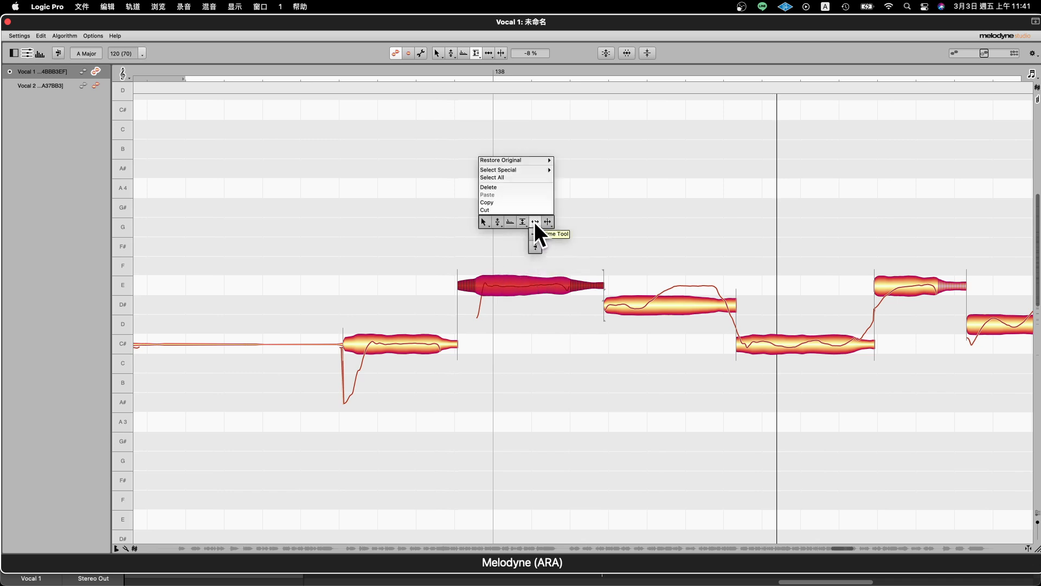
{"action": "left_click", "coordinate": [533, 223]}
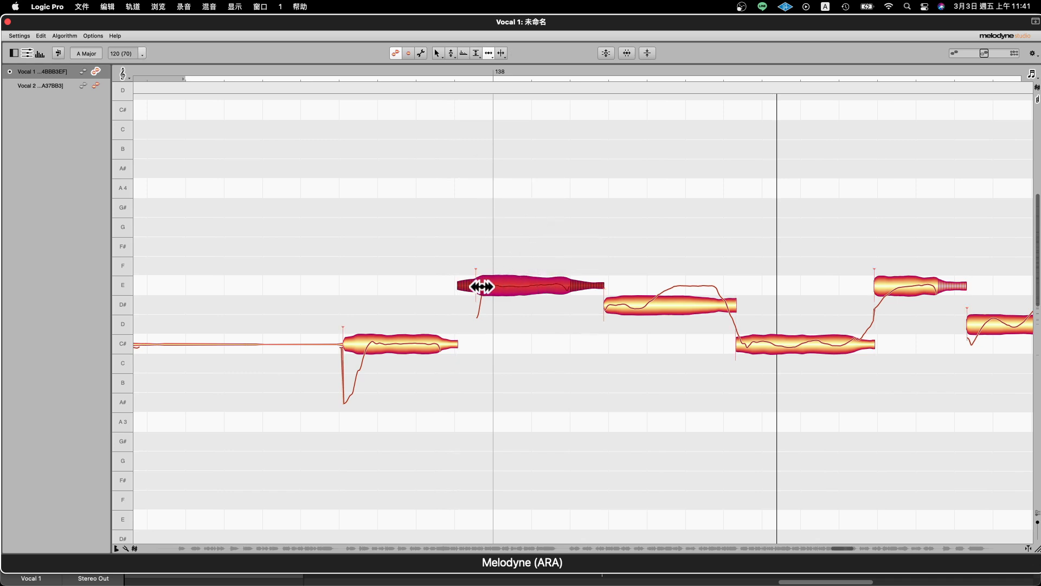
{"action": "right_click", "coordinate": [499, 281]}
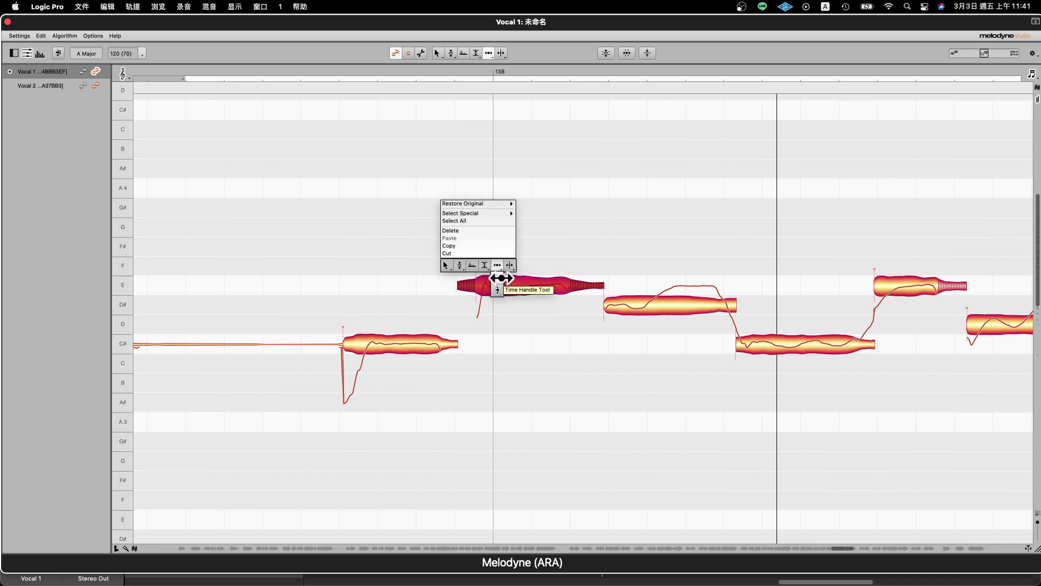
{"action": "left_click", "coordinate": [499, 279]}
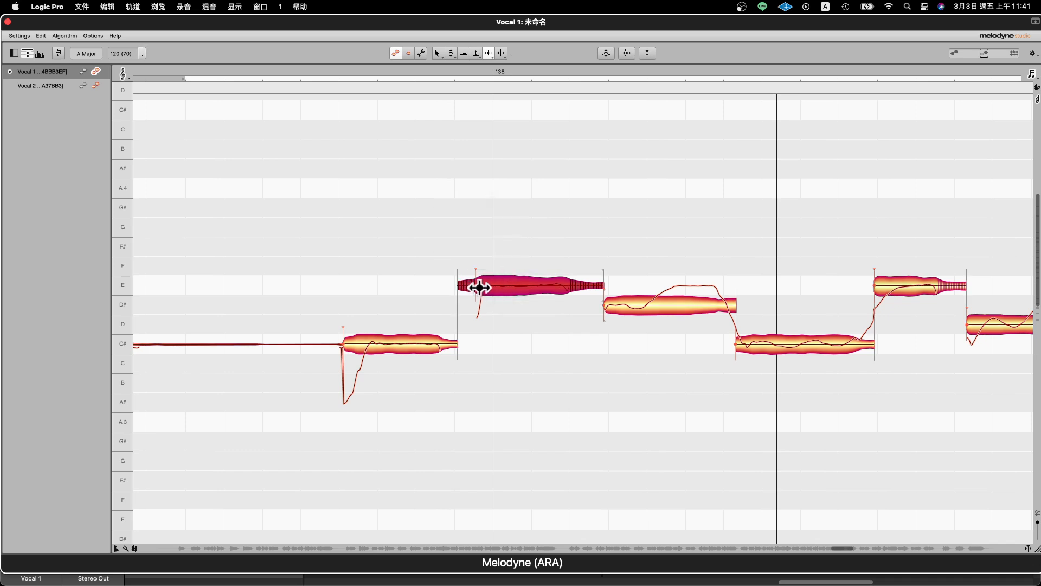
{"action": "left_click", "coordinate": [518, 286]}
{"action": "left_click", "coordinate": [548, 285]}
{"action": "mouse_move", "coordinate": [514, 285]}
{"action": "left_mouse_down"}
{"action": "mouse_move", "coordinate": [496, 283]}
{"action": "mouse_move", "coordinate": [532, 288]}
{"action": "mouse_move", "coordinate": [494, 284]}
{"action": "mouse_move", "coordinate": [565, 288]}
{"action": "mouse_move", "coordinate": [497, 286]}
{"action": "mouse_move", "coordinate": [526, 288]}
{"action": "left_mouse_up"}
- Set the attack speed of the E note at bar 138 to 8.0 % with the Attack Speed Tool
{"action": "right_click", "coordinate": [529, 287]}
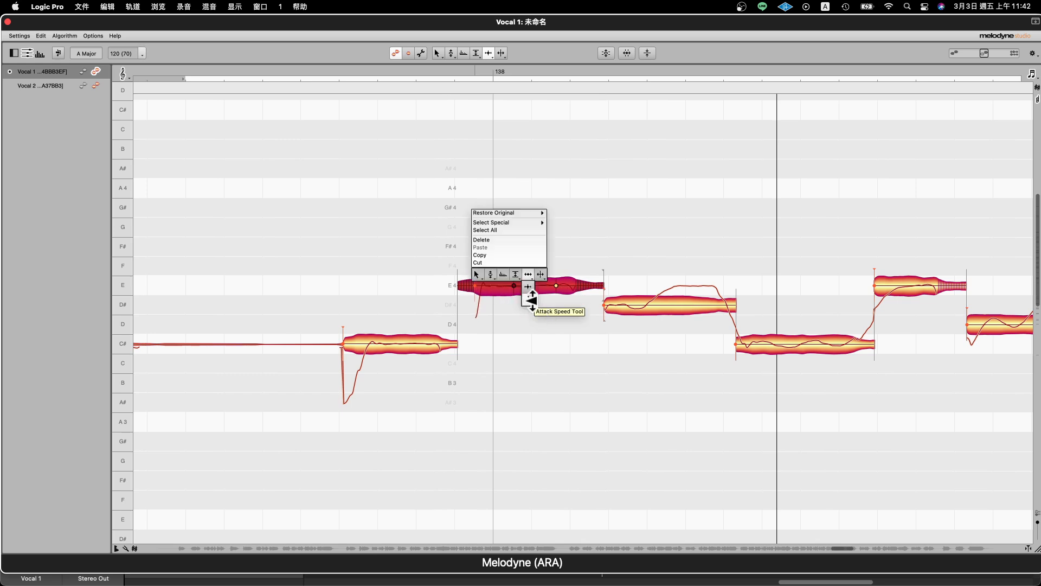
{"action": "left_click", "coordinate": [528, 298]}
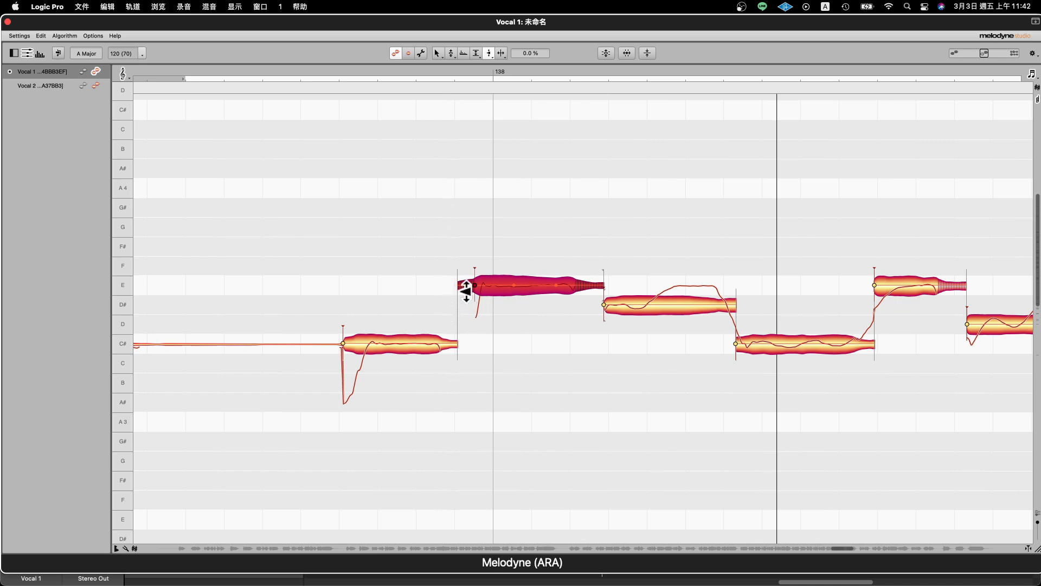
{"action": "left_click", "coordinate": [343, 343]}
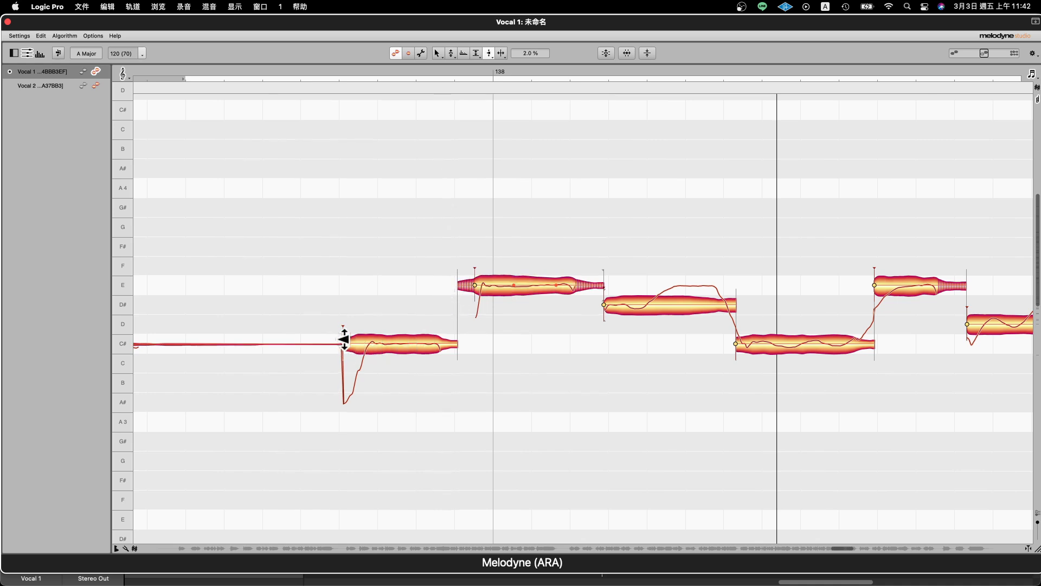
{"action": "left_click", "coordinate": [478, 288]}
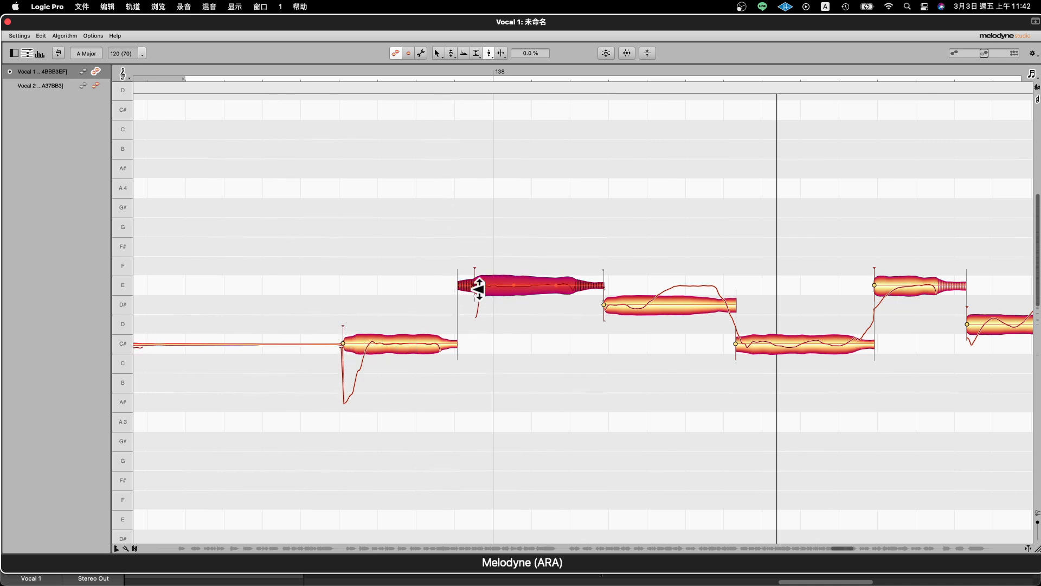
{"action": "mouse_move", "coordinate": [472, 286]}
{"action": "left_mouse_down"}
{"action": "mouse_move", "coordinate": [467, 326]}
{"action": "mouse_move", "coordinate": [484, 210]}
{"action": "mouse_move", "coordinate": [481, 314]}
{"action": "mouse_move", "coordinate": [493, 212]}
{"action": "mouse_move", "coordinate": [486, 293]}
{"action": "left_mouse_up"}
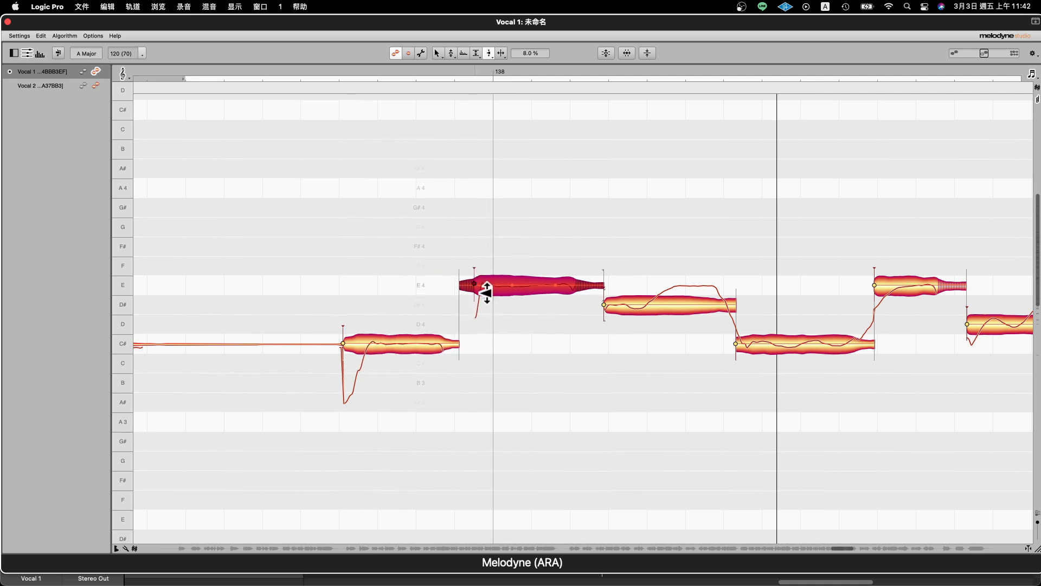
- Split the D# note after bar 138 near its middle with the Note Separation Tool
{"action": "right_click", "coordinate": [486, 293]}
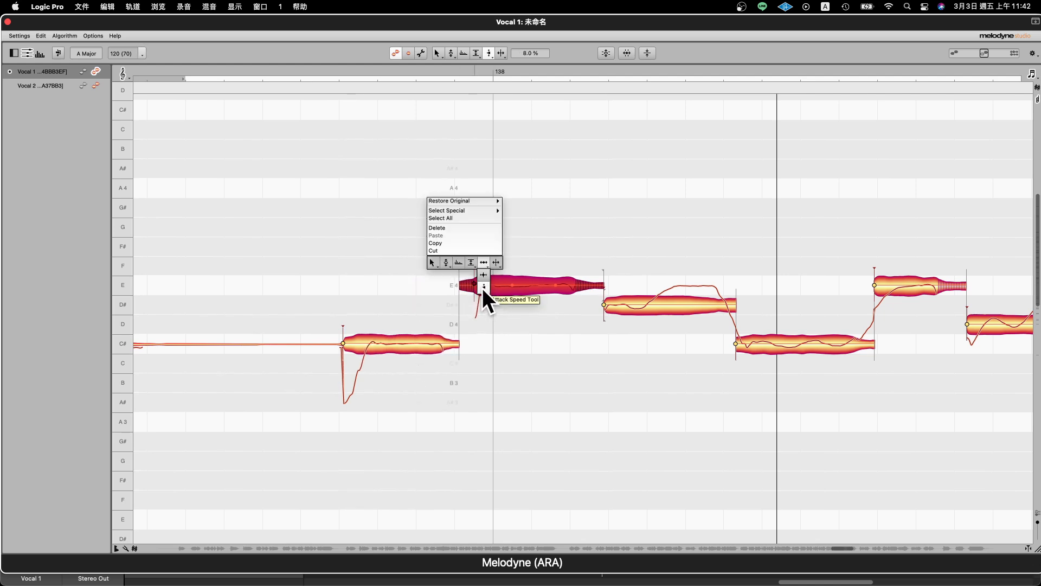
{"action": "left_click", "coordinate": [491, 262]}
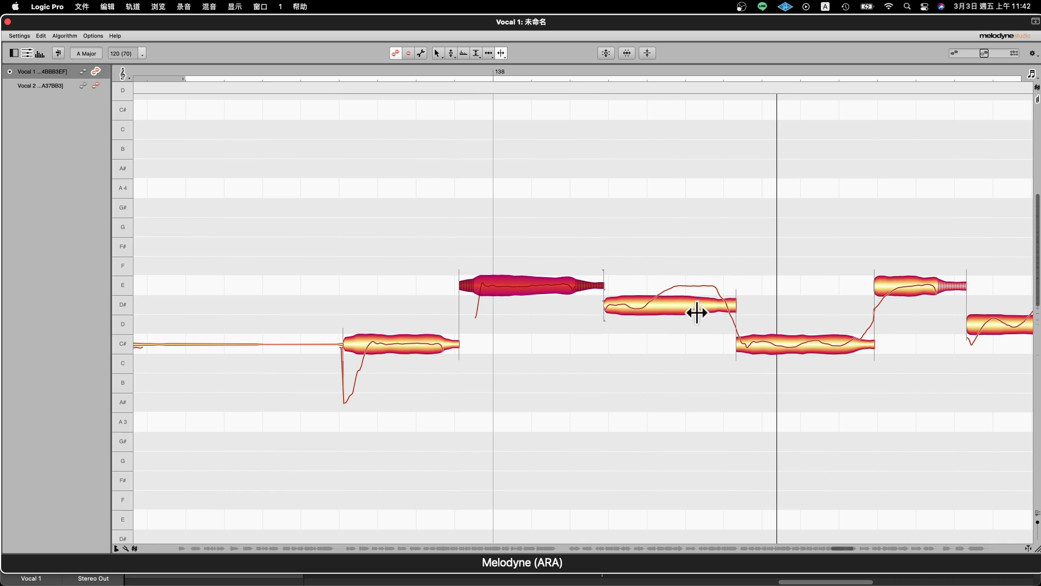
{"action": "left_click", "coordinate": [657, 306]}
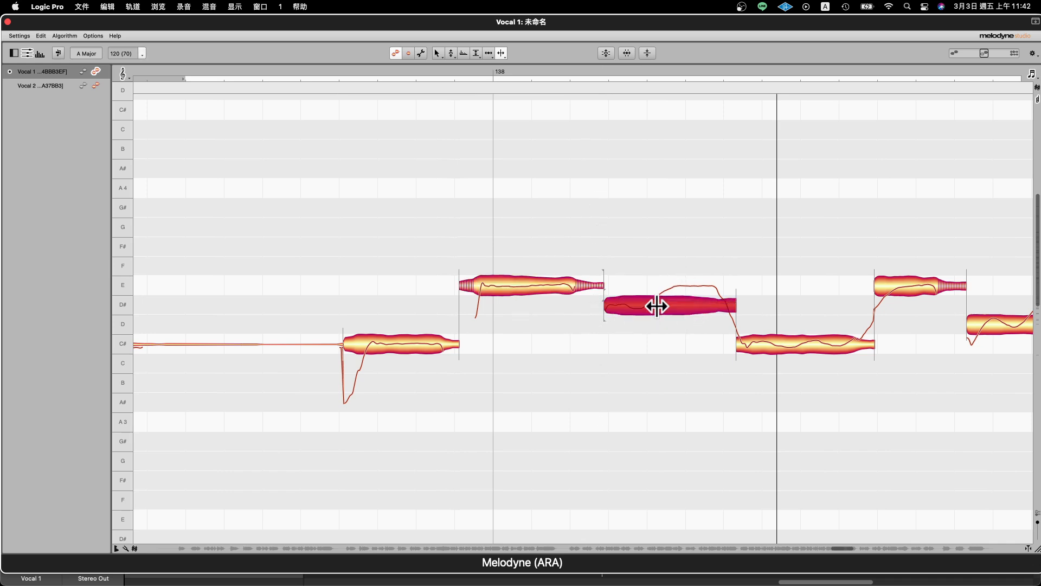
{"action": "left_click", "coordinate": [658, 359]}
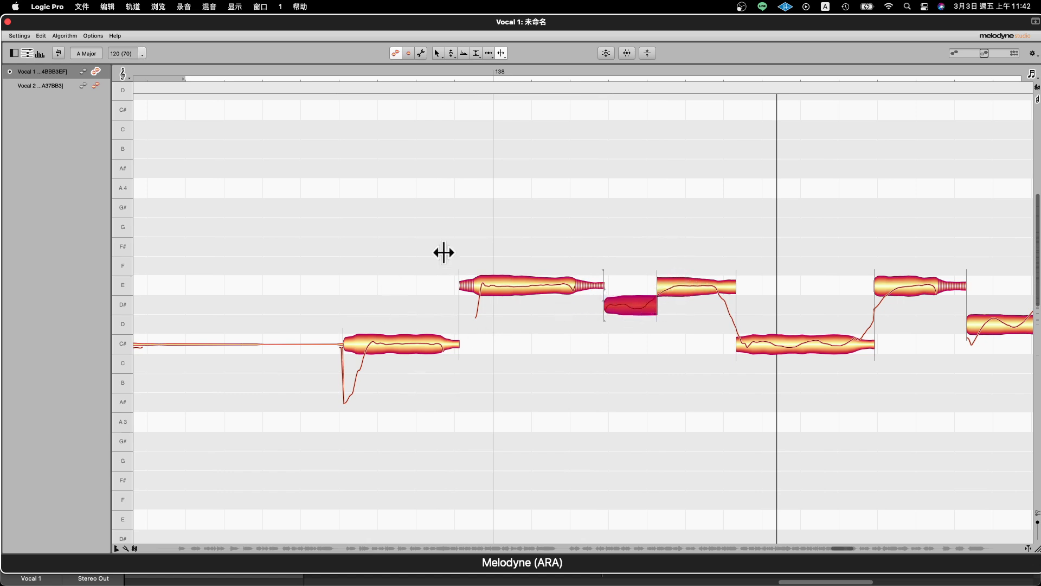
- Select the five notes around bar 138 with the Main Tool and restore their original state by undoing all changes
{"action": "right_click", "coordinate": [565, 321]}
{"action": "left_click", "coordinate": [493, 324]}
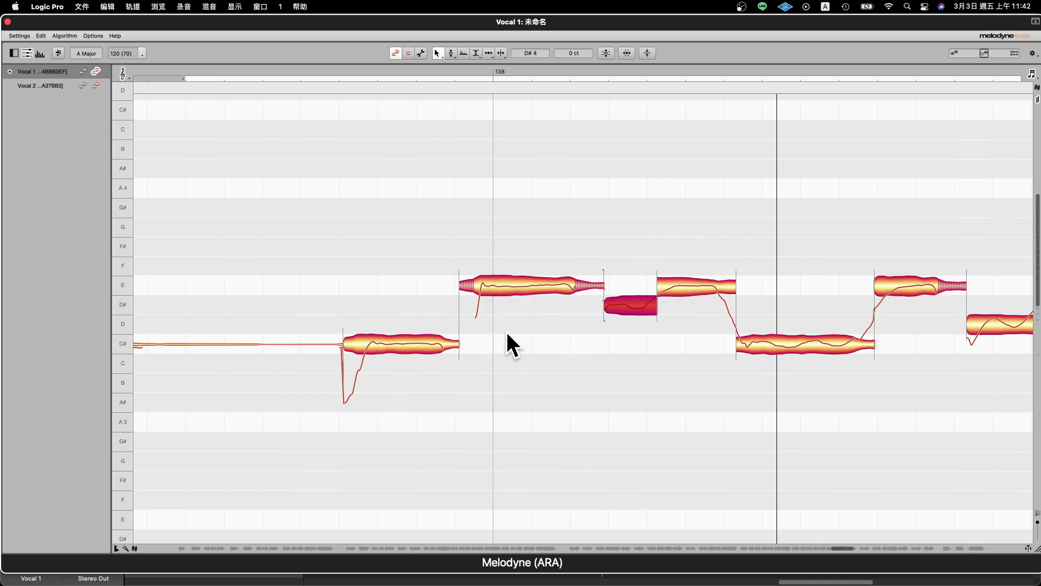
{"action": "left_click_drag", "start_coordinate": [405, 207], "coordinate": [758, 425]}
{"action": "right_click", "coordinate": [533, 282]}
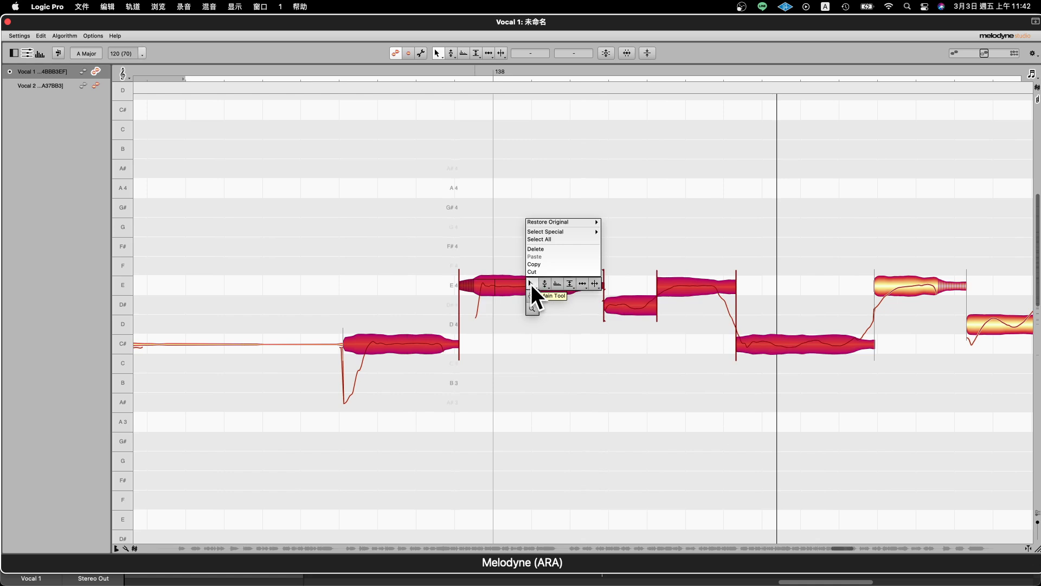
{"action": "mouse_move", "coordinate": [541, 222]}
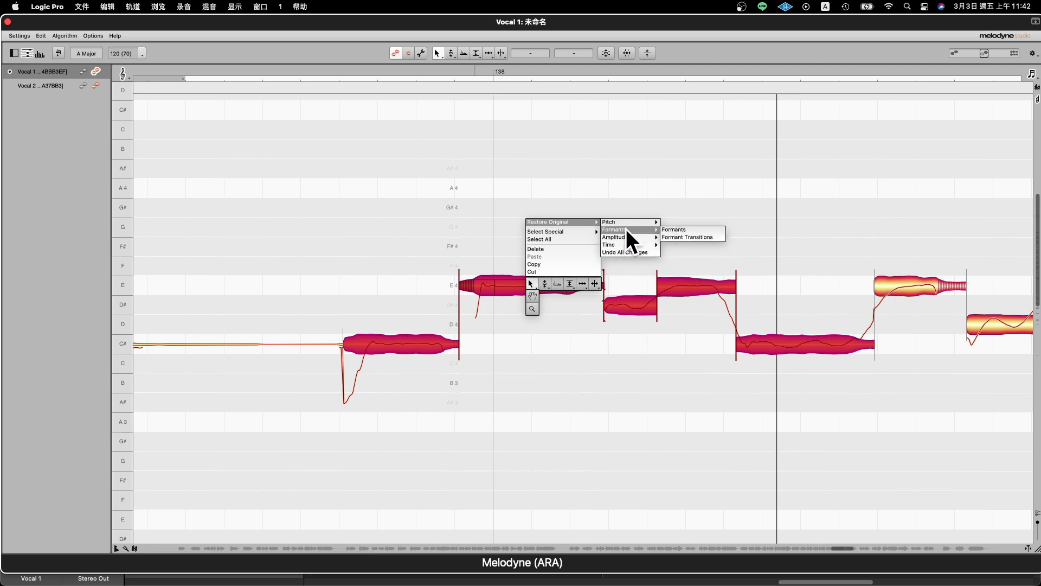
{"action": "mouse_move", "coordinate": [630, 221]}
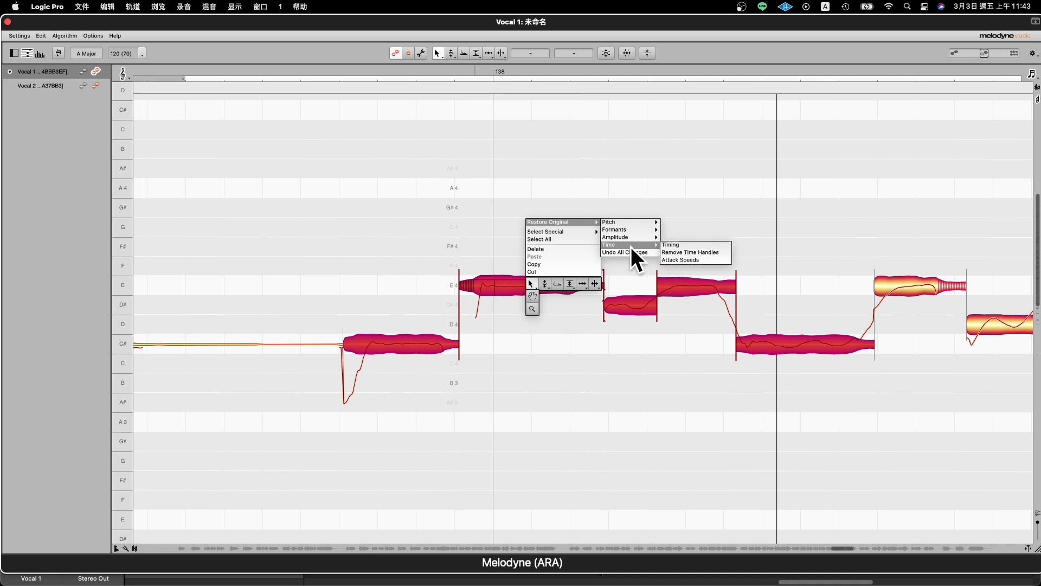
{"action": "left_click", "coordinate": [618, 253]}
{"action": "left_click", "coordinate": [493, 327]}
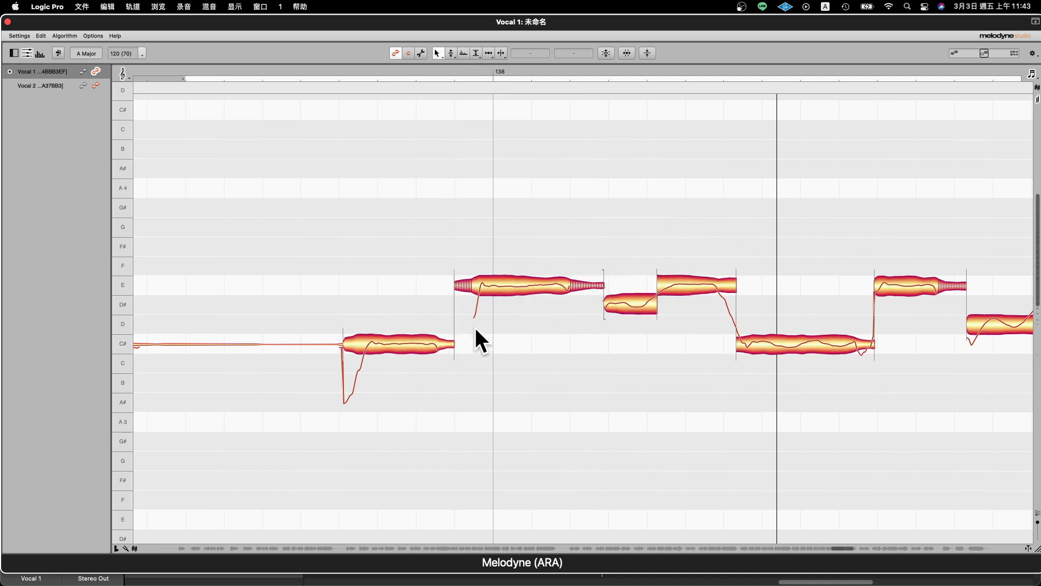
- Select the four notes E, D#, E and C# starting at bar 138 and snap their pitches to 0 ct deviation
{"action": "right_click", "coordinate": [512, 225]}
{"action": "left_click", "coordinate": [512, 225]}
{"action": "left_click_drag", "start_coordinate": [444, 210], "coordinate": [730, 281]}
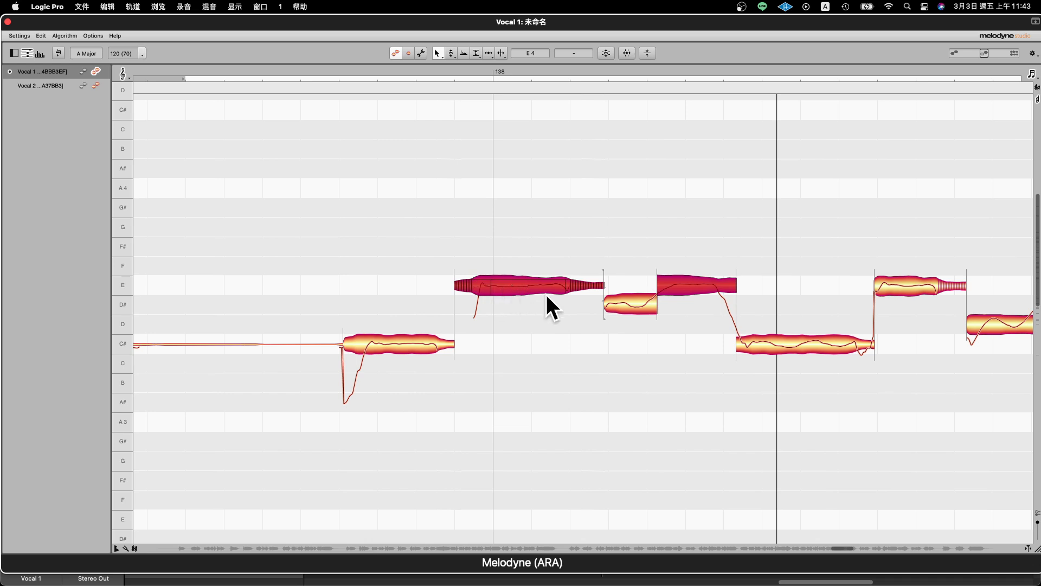
{"action": "left_click_drag", "start_coordinate": [467, 187], "coordinate": [779, 406]}
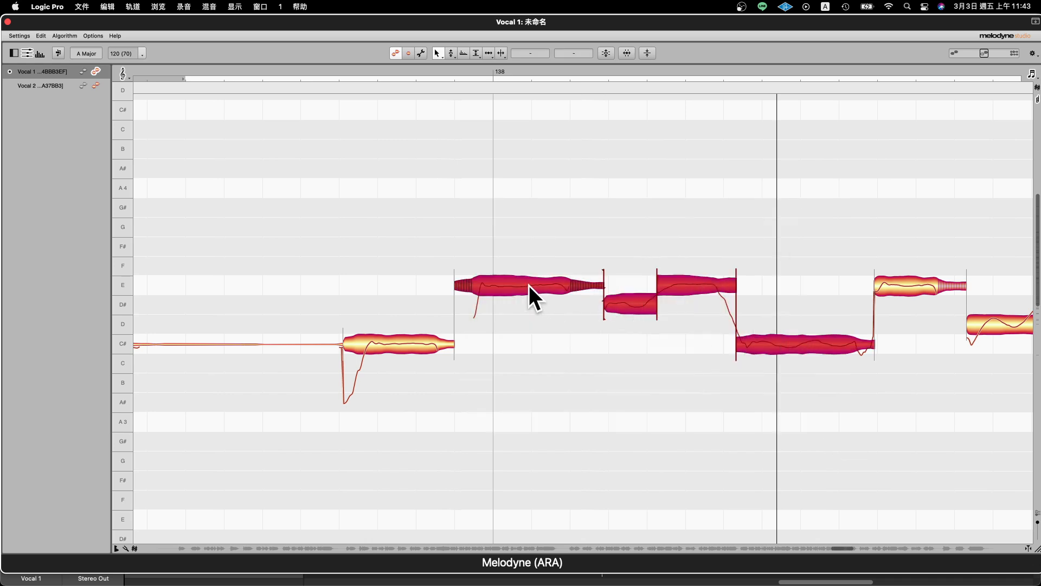
{"action": "left_click", "coordinate": [529, 285]}
{"action": "double_click", "coordinate": [529, 284]}
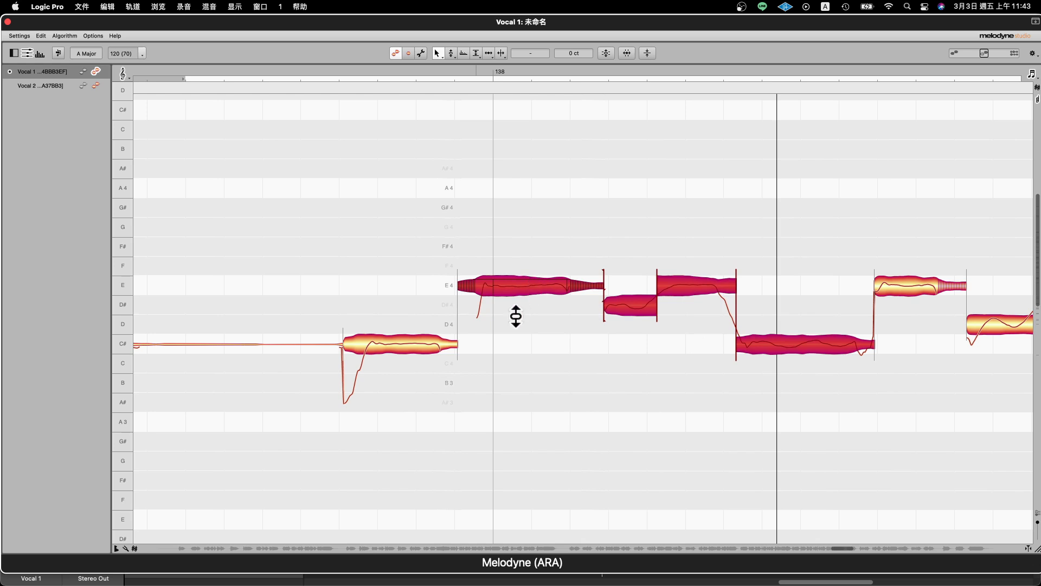
- Mute the four selected notes around bar 138 with the Amplitude Tool, unmute them again and clear the selection
{"action": "right_click", "coordinate": [516, 285]}
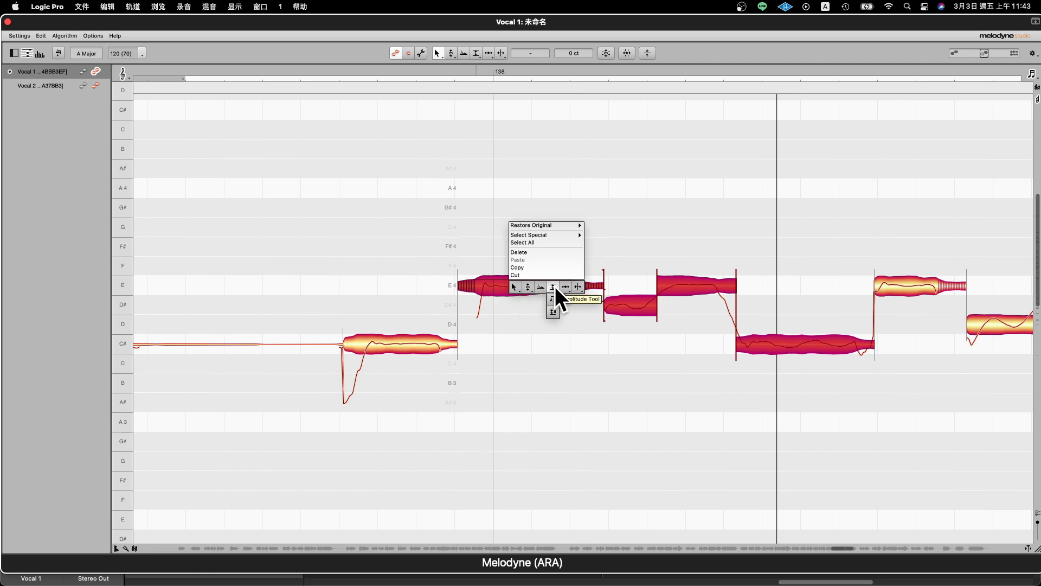
{"action": "left_click", "coordinate": [554, 287]}
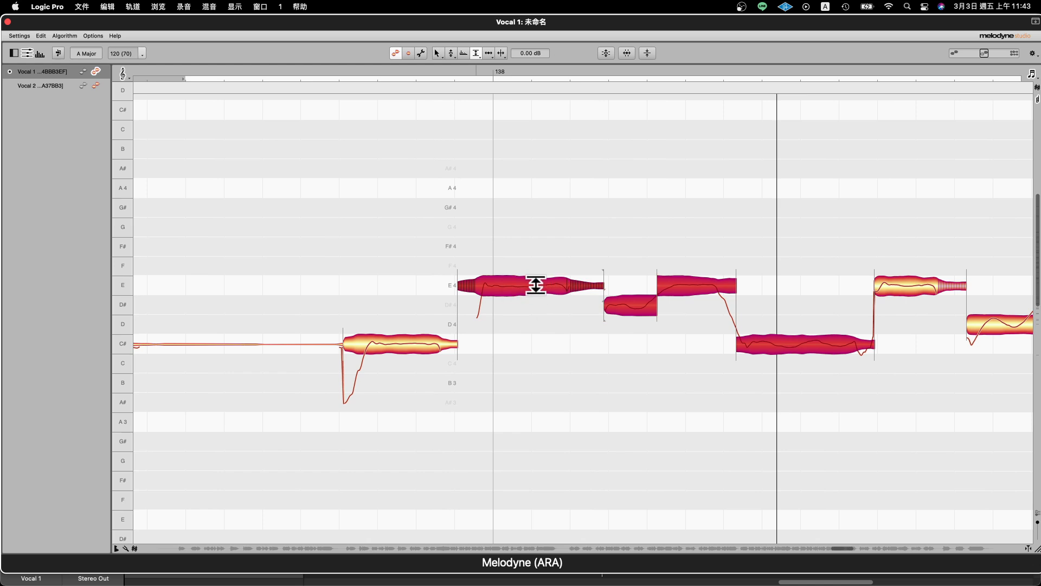
{"action": "double_click", "coordinate": [501, 286]}
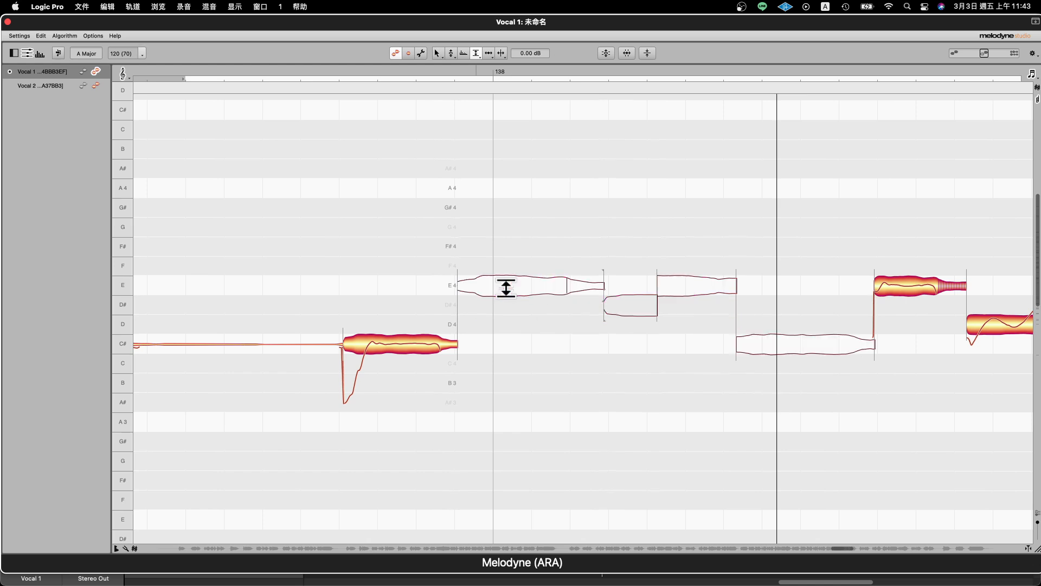
{"action": "double_click", "coordinate": [510, 286]}
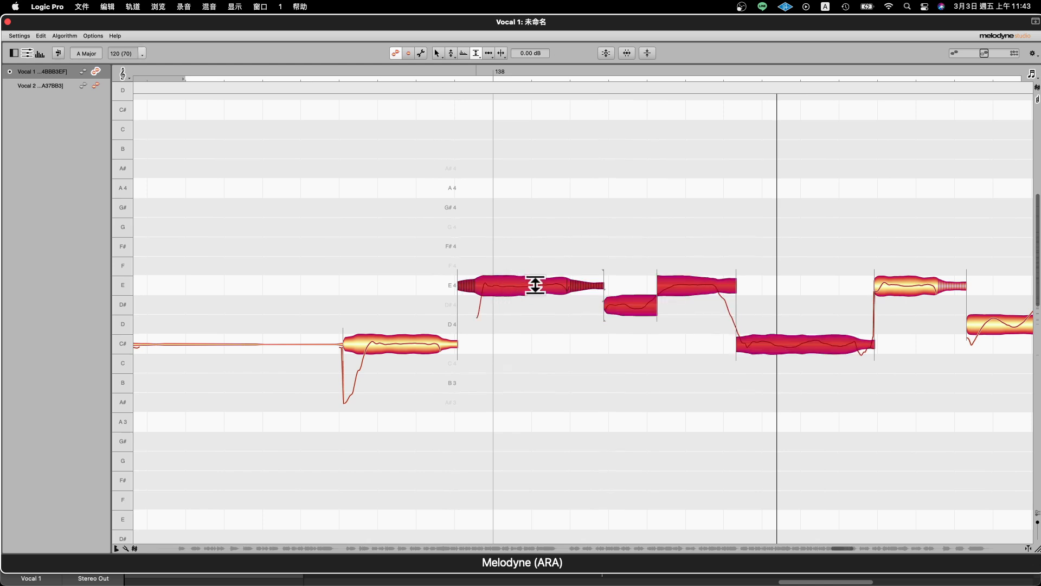
{"action": "left_click", "coordinate": [560, 247]}
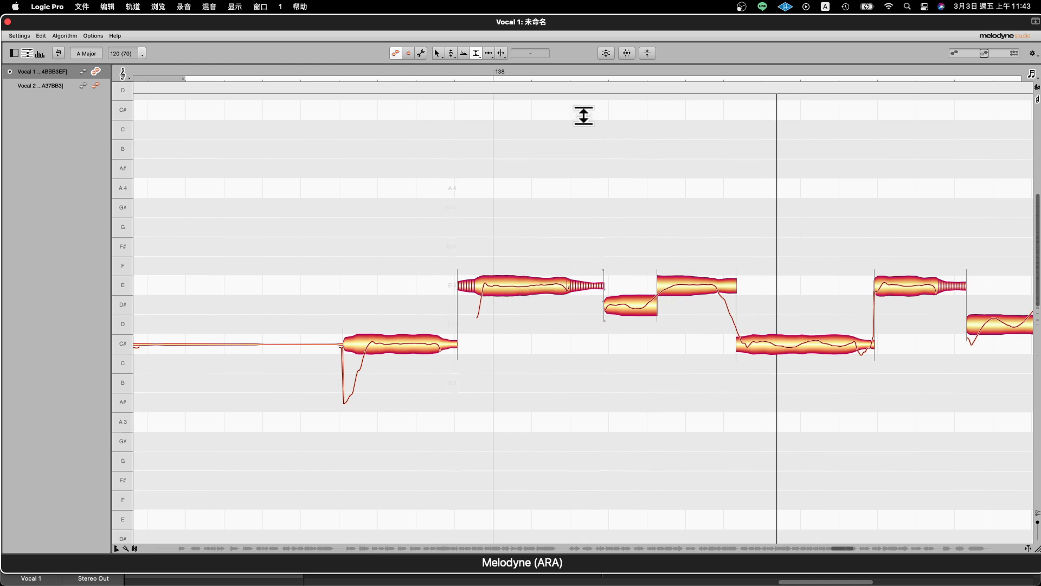
- Select the four notes D, E, B and A around bar 139 with the Main Tool
{"action": "right_click", "coordinate": [455, 211]}
{"action": "left_click", "coordinate": [455, 211]}
{"action": "right_click", "coordinate": [729, 329]}
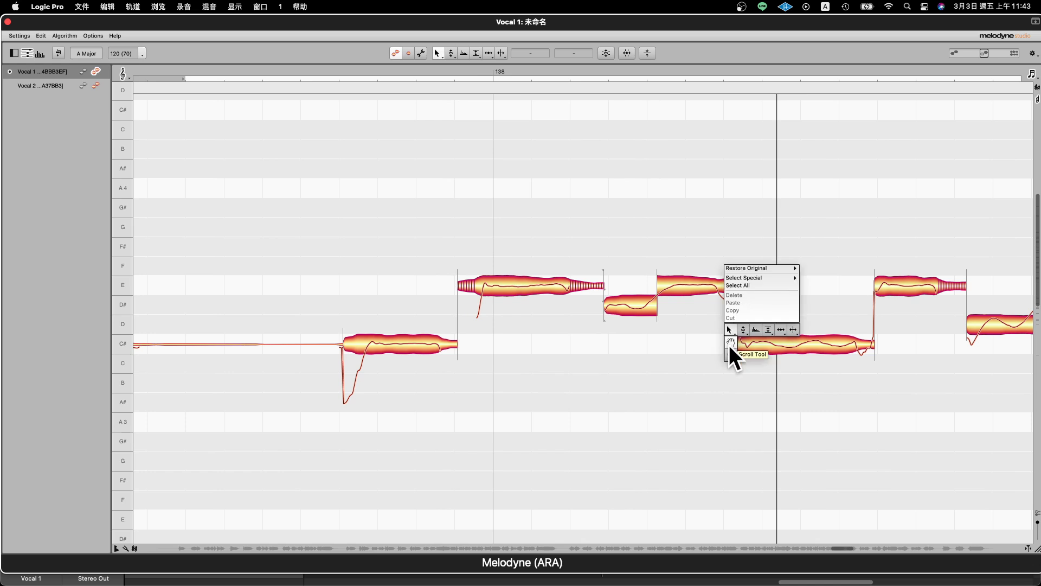
{"action": "left_click", "coordinate": [731, 342]}
{"action": "left_click_drag", "start_coordinate": [881, 398], "coordinate": [191, 406]}
{"action": "right_click", "coordinate": [295, 360]}
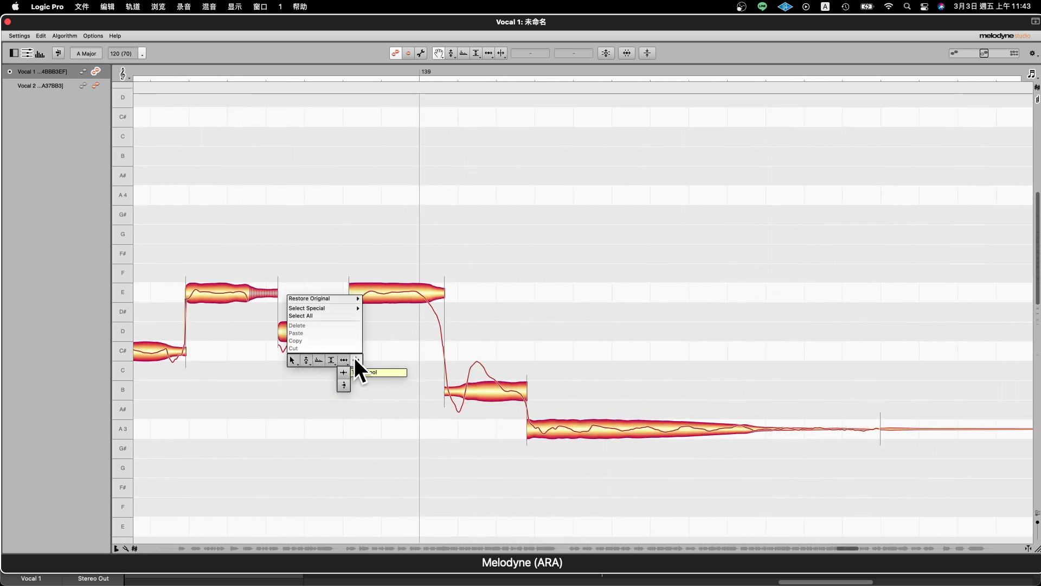
{"action": "left_click", "coordinate": [293, 359]}
{"action": "left_click_drag", "start_coordinate": [329, 152], "coordinate": [689, 511]}
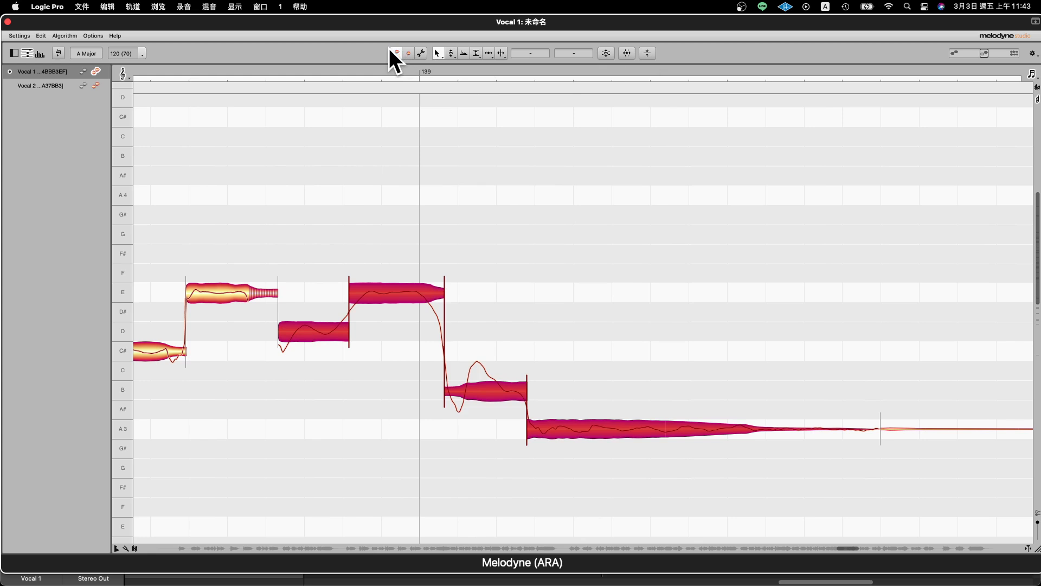
{"action": "right_click", "coordinate": [490, 138]}
{"action": "left_click", "coordinate": [490, 139]}
- Try the Correct Pitch macro on the four selected notes by adjusting its correction amount
{"action": "left_click", "coordinate": [607, 52]}
{"action": "mouse_move", "coordinate": [489, 41]}
{"action": "left_mouse_down"}
{"action": "mouse_move", "coordinate": [596, 59]}
{"action": "mouse_move", "coordinate": [545, 63]}
{"action": "mouse_move", "coordinate": [442, 44]}
{"action": "mouse_move", "coordinate": [656, 55]}
{"action": "mouse_move", "coordinate": [507, 39]}
{"action": "left_mouse_up"}
{"action": "left_click", "coordinate": [613, 81]}
- Try the Quantize Time macro on the four selected notes with the Auto groove reference and test its intensity
{"action": "left_click", "coordinate": [636, 54]}
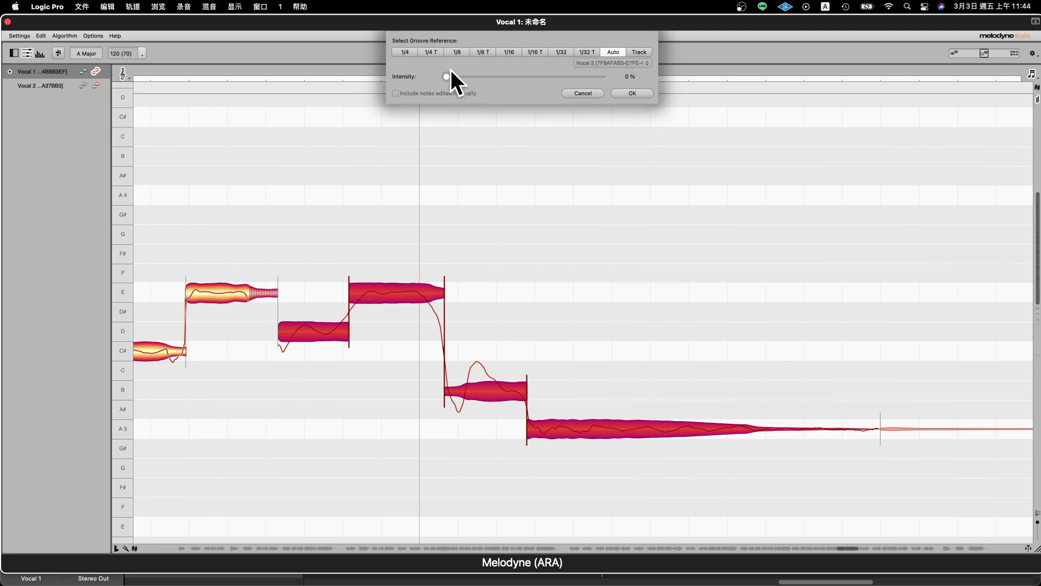
{"action": "mouse_move", "coordinate": [447, 76]}
{"action": "left_mouse_down"}
{"action": "mouse_move", "coordinate": [594, 83]}
{"action": "mouse_move", "coordinate": [448, 86]}
{"action": "left_mouse_up"}
{"action": "left_click", "coordinate": [648, 93]}
- Try the leveling macro with quiet notes louder at 53 % and loud notes quieter, reset both amounts to 0 % and cancel it
{"action": "left_click", "coordinate": [647, 52]}
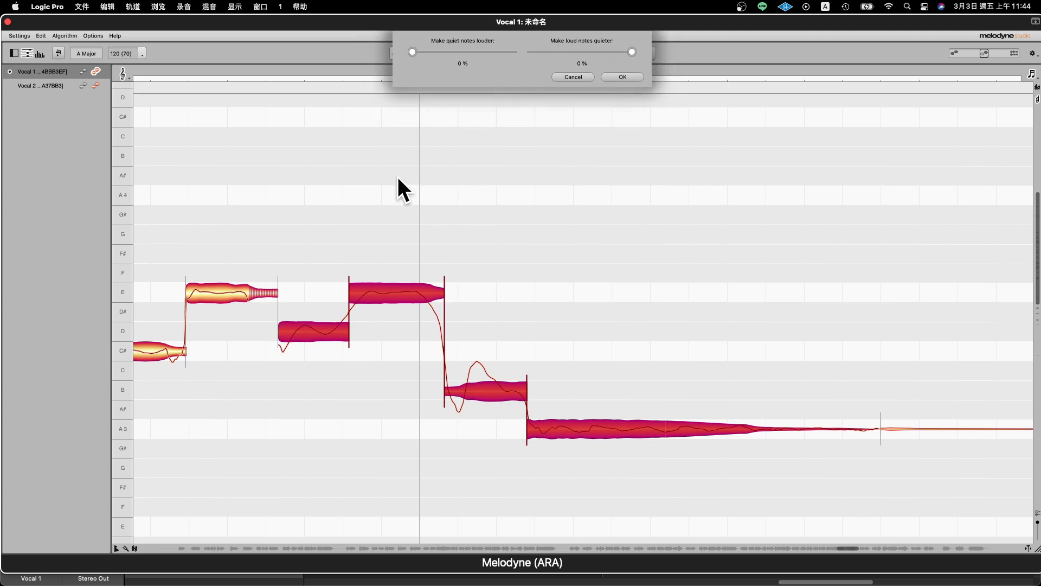
{"action": "left_click_drag", "start_coordinate": [456, 52], "coordinate": [466, 52]}
{"action": "left_click_drag", "start_coordinate": [629, 55], "coordinate": [618, 52]}
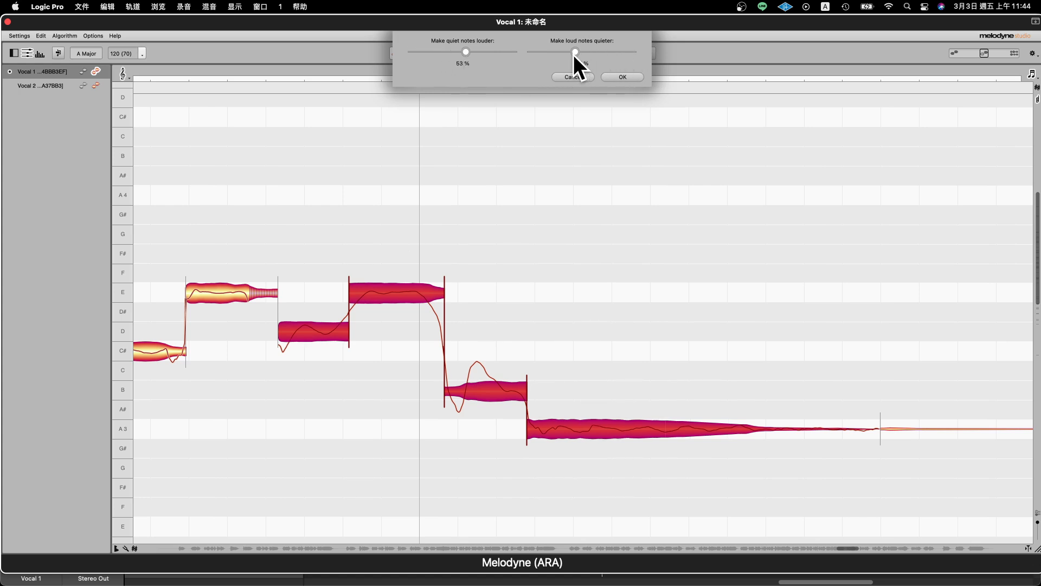
{"action": "left_click_drag", "start_coordinate": [552, 54], "coordinate": [583, 54]}
{"action": "left_click_drag", "start_coordinate": [470, 51], "coordinate": [385, 51]}
{"action": "left_click_drag", "start_coordinate": [582, 51], "coordinate": [587, 51]}
{"action": "left_click_drag", "start_coordinate": [452, 54], "coordinate": [413, 54]}
{"action": "left_click_drag", "start_coordinate": [607, 50], "coordinate": [658, 56]}
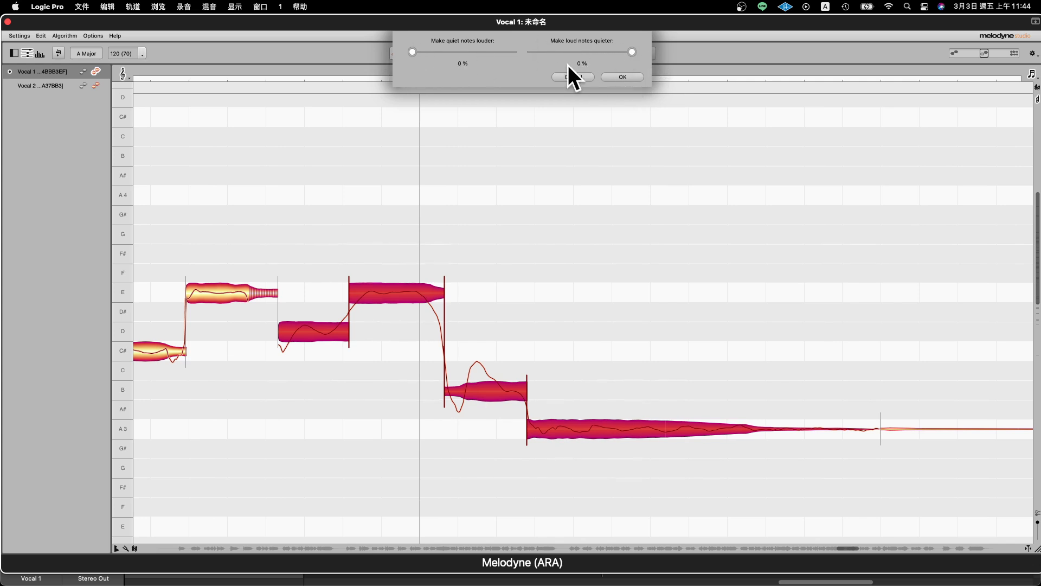
{"action": "left_click", "coordinate": [584, 76]}
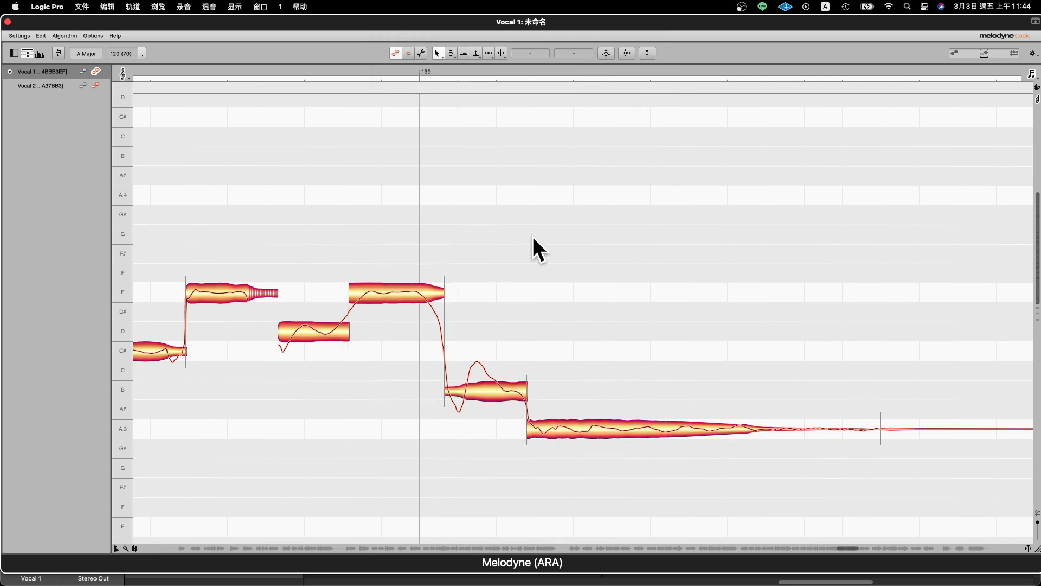
{"action": "scroll", "coordinate": [534, 235], "scroll_direction": "down", "scroll_amount": 3}
{"action": "scroll", "coordinate": [534, 235], "scroll_direction": "down", "scroll_amount": 2}
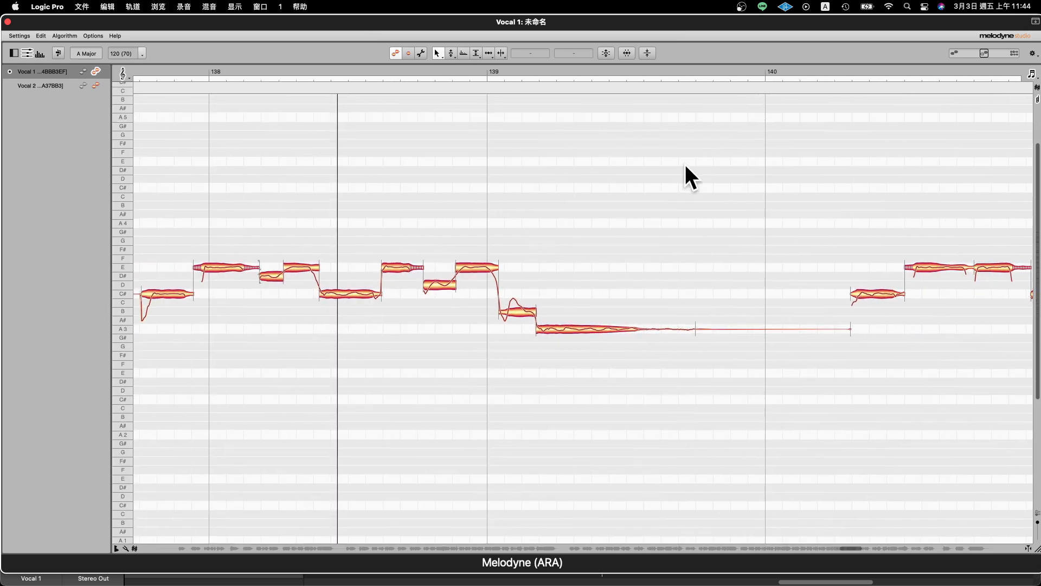